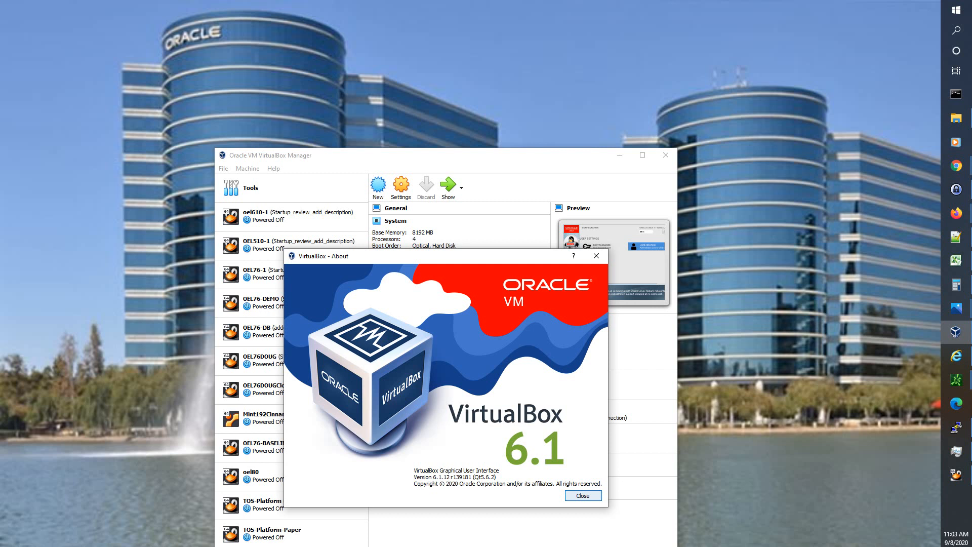
- Close the VirtualBox 6.1.12 About dialog to reveal the VM Manager
{"action": "left_click", "coordinate": [575, 494]}
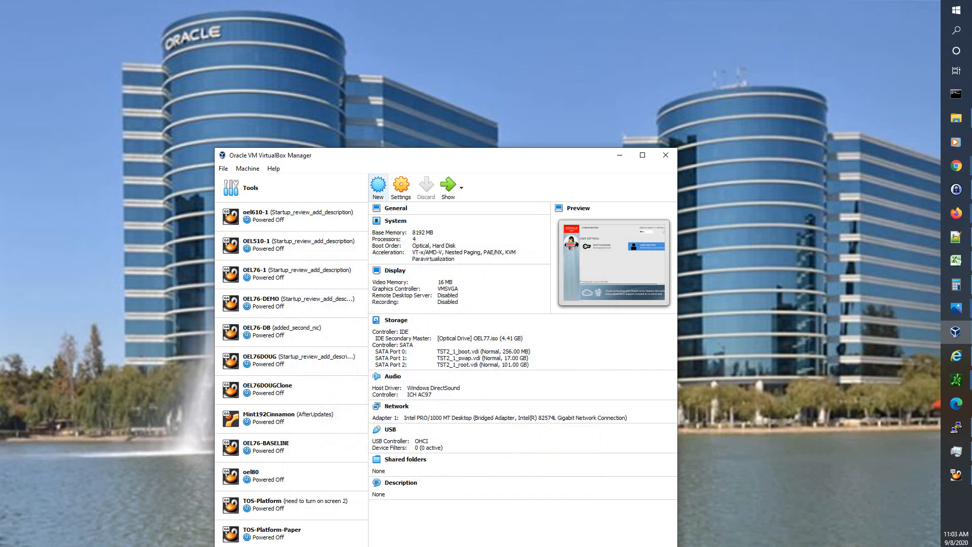
- Start a new VM named dbsrc in folder I:\VirtualBoxVMs\dbsrc, with no virtual hard disk
{"action": "left_click", "coordinate": [378, 186]}
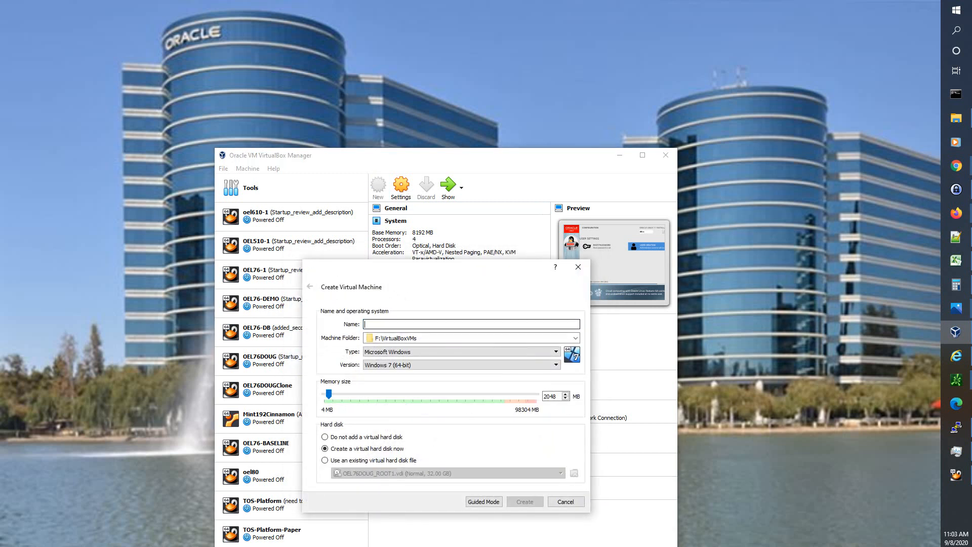
{"action": "type", "text": "dbsrc"}
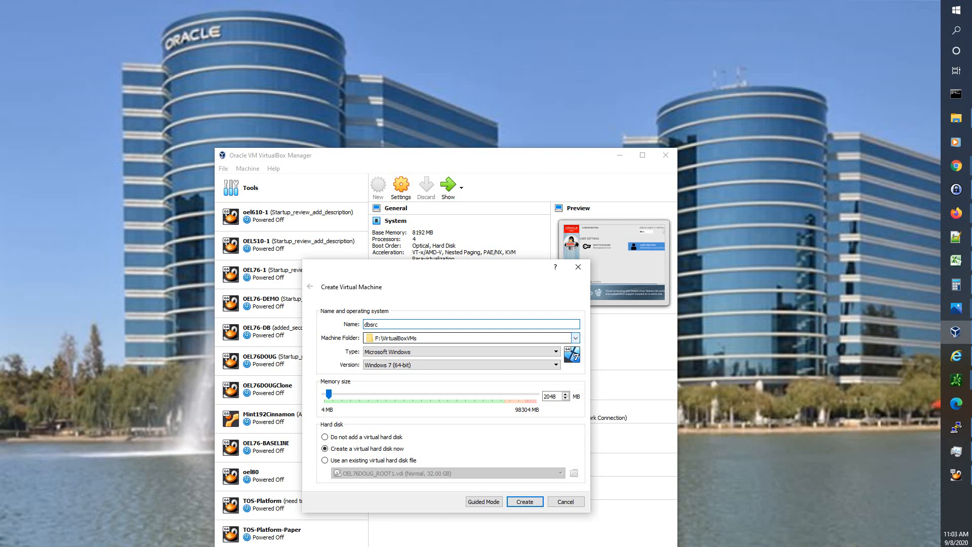
{"action": "left_click", "coordinate": [575, 338]}
{"action": "left_click", "coordinate": [400, 355]}
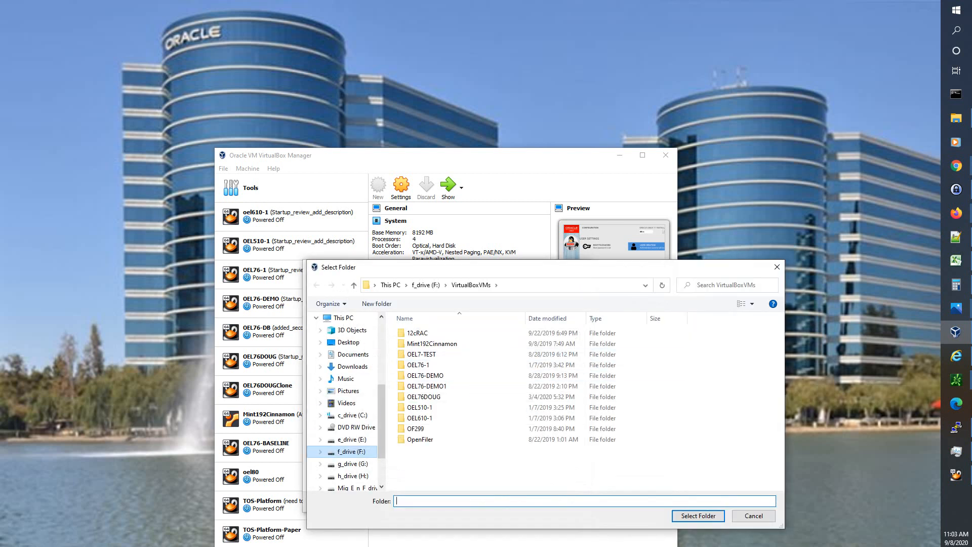
{"action": "left_click", "coordinate": [356, 488]}
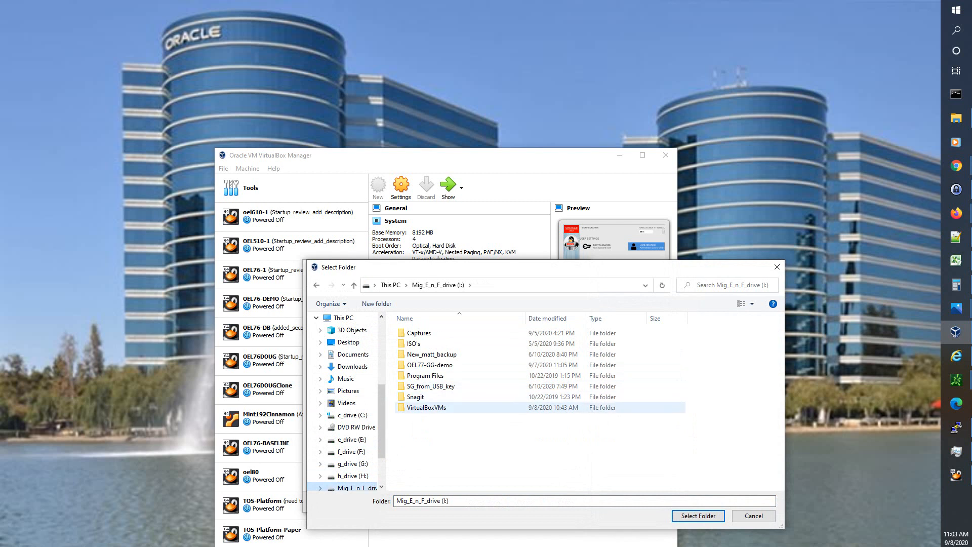
{"action": "double_click", "coordinate": [426, 407]}
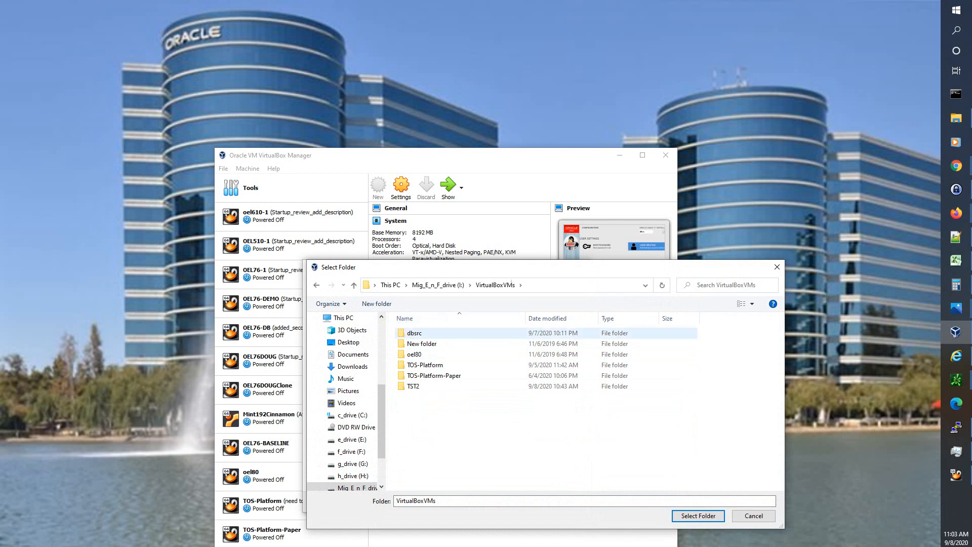
{"action": "left_click", "coordinate": [410, 334]}
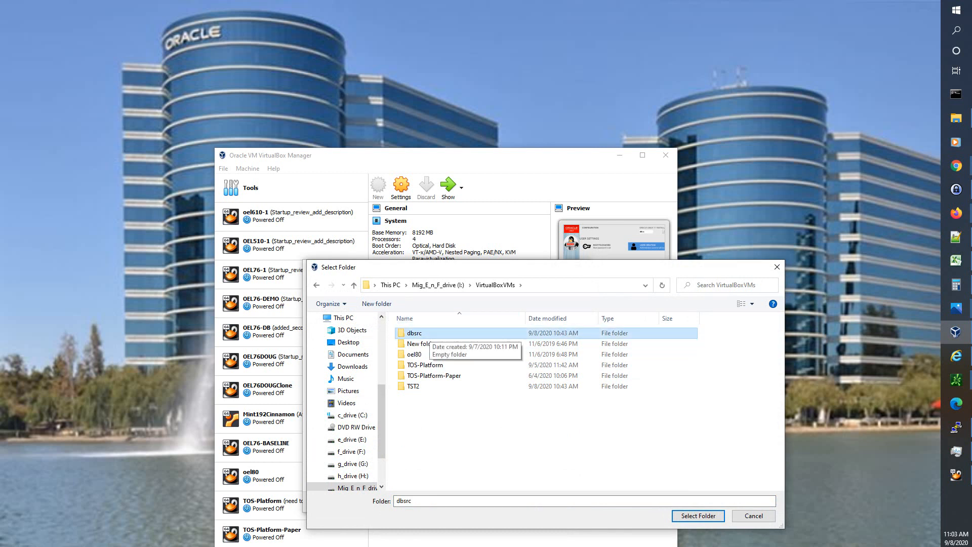
{"action": "left_click", "coordinate": [698, 516]}
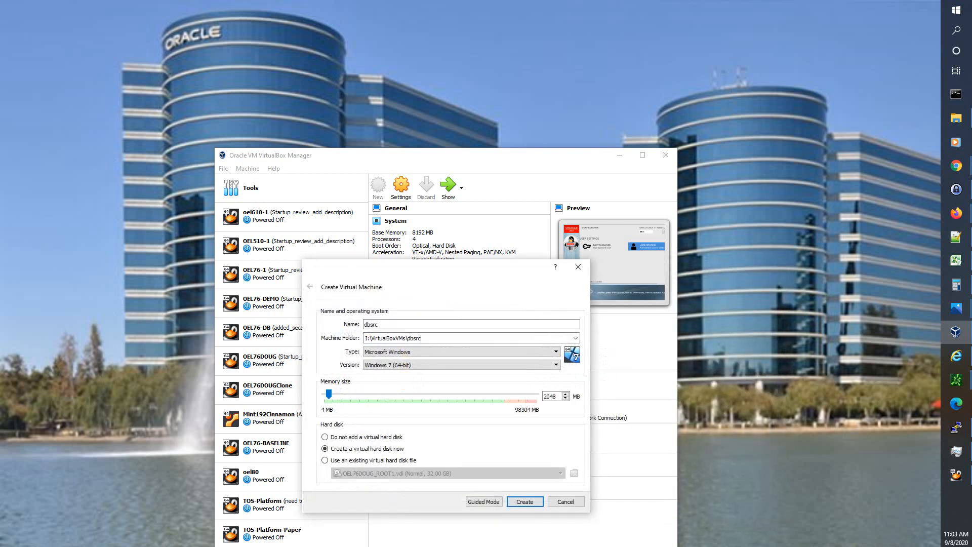
{"action": "left_click", "coordinate": [325, 437]}
- Set the memory size to 8192 MB and finish creating the dbsrc machine
{"action": "double_click", "coordinate": [556, 396]}
{"action": "key", "text": "Up"}
{"action": "key", "text": "End"}
{"action": "key", "text": "Page_Up"}
{"action": "left_click", "coordinate": [556, 396]}
{"action": "key", "text": "BackSpace"}
{"action": "key", "text": "BackSpace"}
{"action": "key", "text": "BackSpace"}
{"action": "key", "text": "BackSpace"}
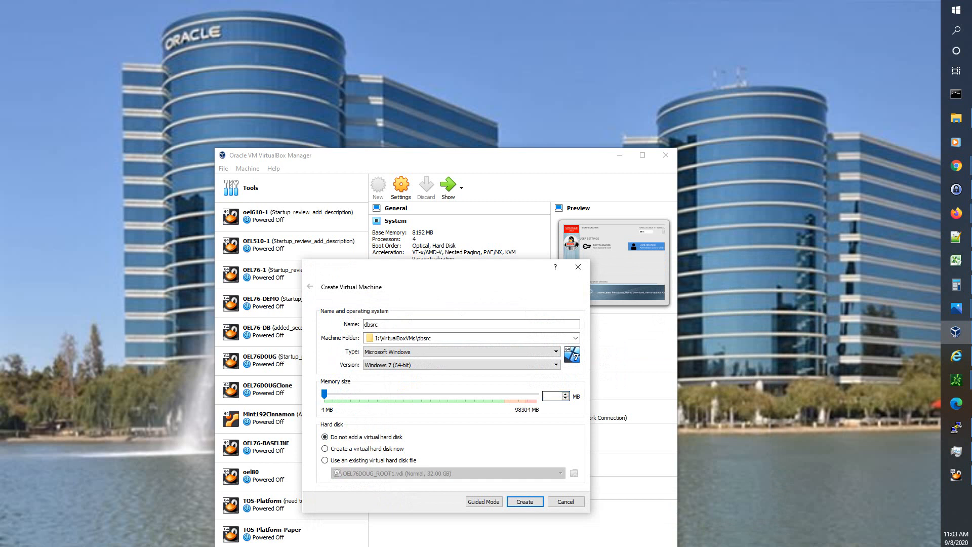
{"action": "type", "text": "30"}
{"action": "key", "text": "BackSpace"}
{"action": "type", "text": "8192"}
{"action": "key", "text": "Return"}
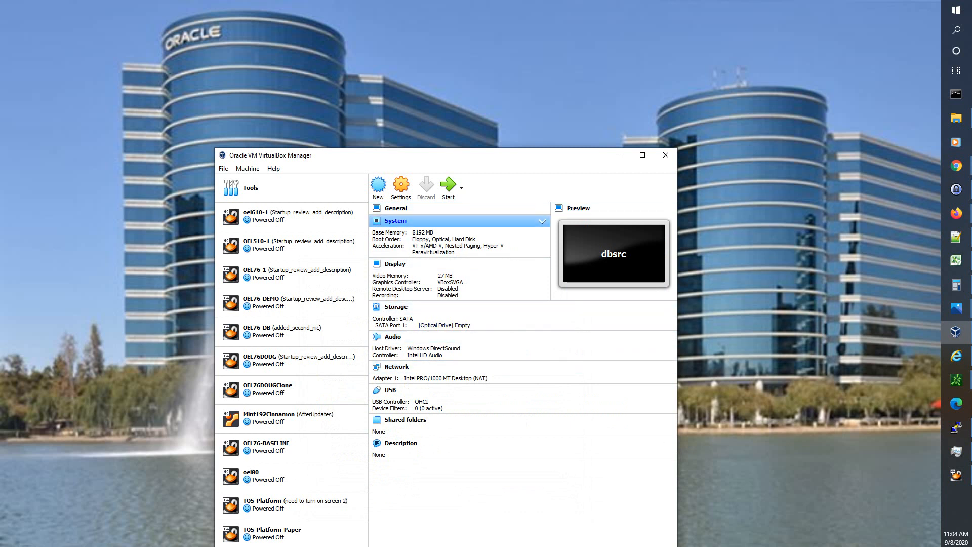
- In dbsrc's System settings, remove Floppy from the boot order
{"action": "left_click", "coordinate": [401, 187]}
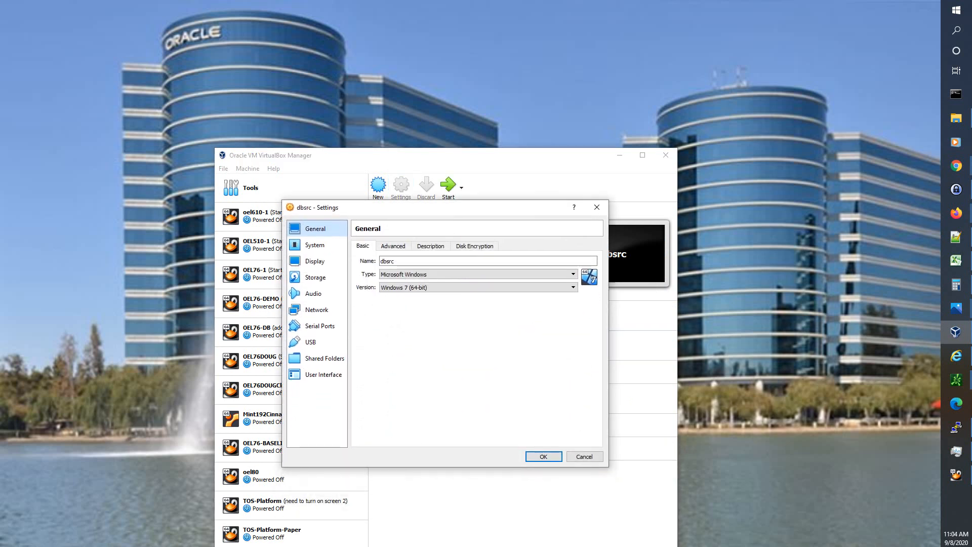
{"action": "left_click", "coordinate": [315, 245]}
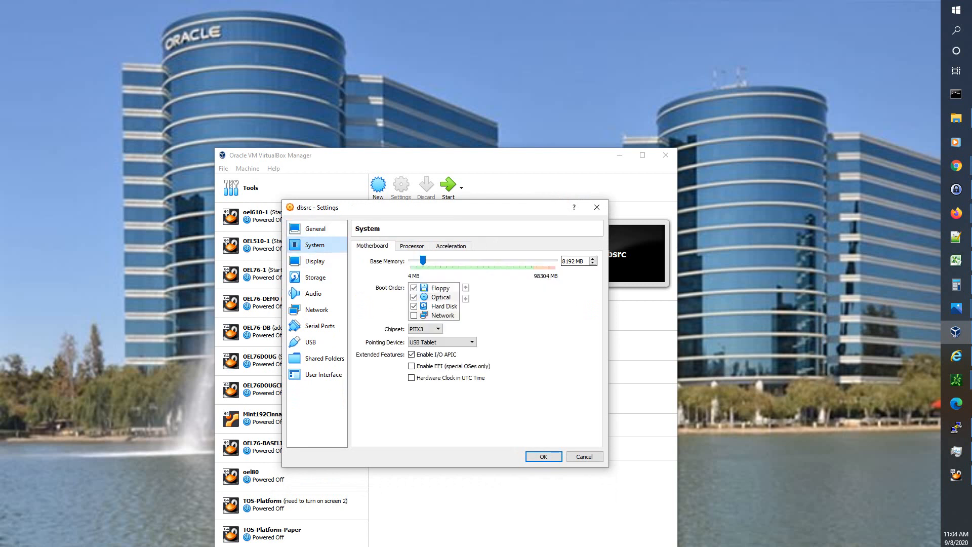
{"action": "left_click", "coordinate": [414, 288]}
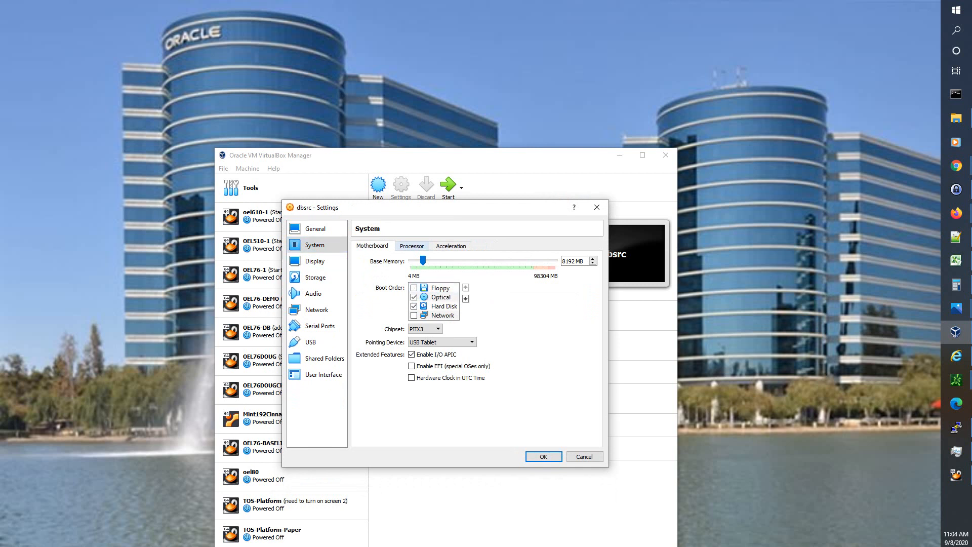
- Raise the number of virtual processors and move on to the Storage page
{"action": "left_click", "coordinate": [411, 245]}
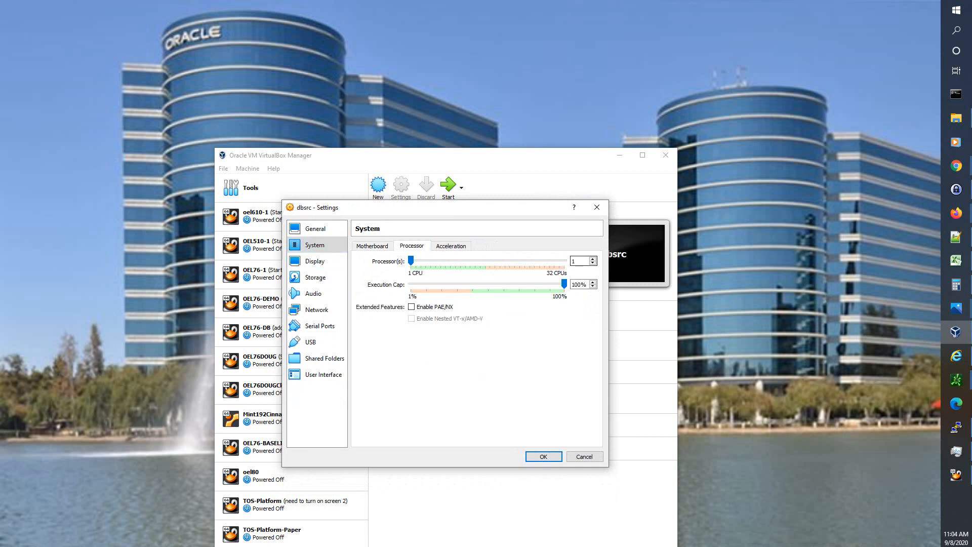
{"action": "key", "text": "Up"}
{"action": "key", "text": "Up"}
{"action": "key", "text": "Up"}
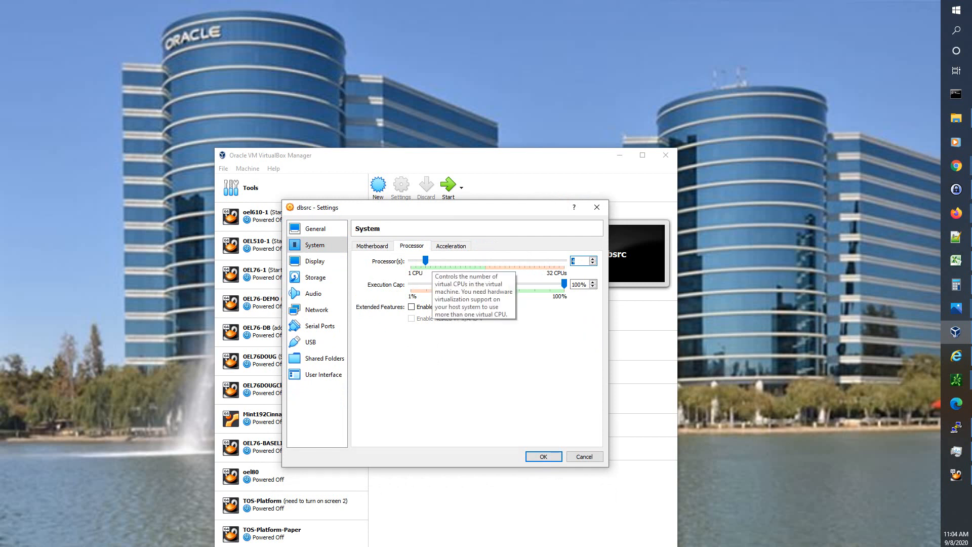
{"action": "left_click", "coordinate": [316, 261]}
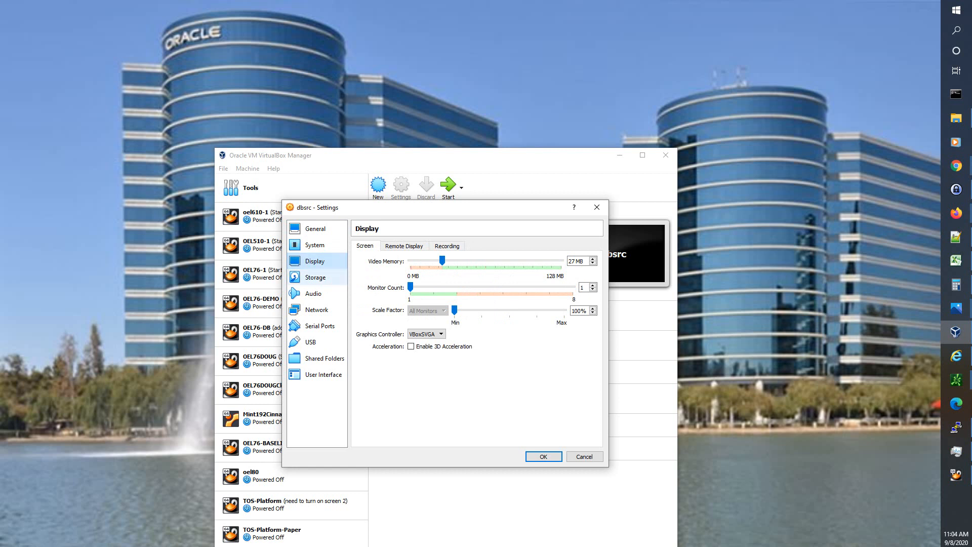
{"action": "left_click", "coordinate": [317, 277]}
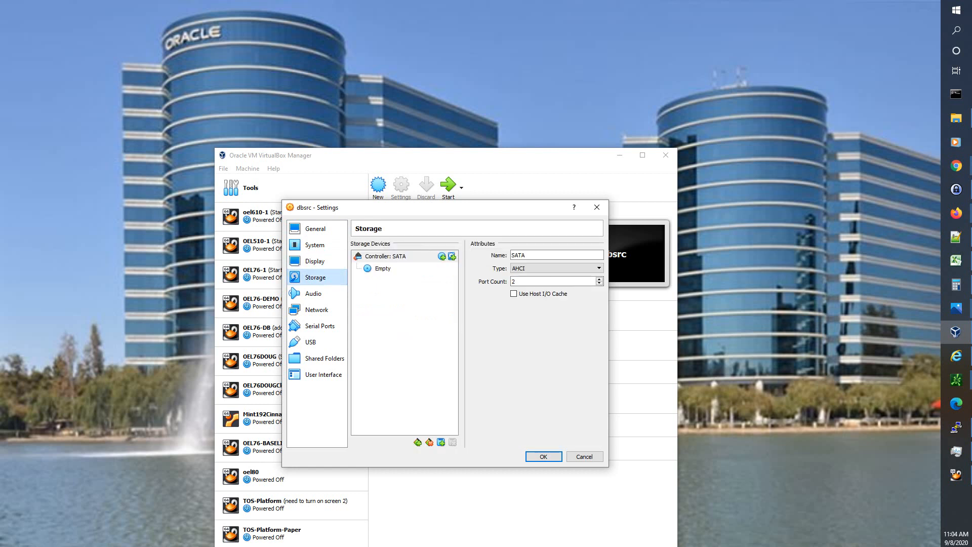
- Insert OEL77.iso into the empty SATA optical drive and bring up the Add Controller choices
{"action": "left_click", "coordinate": [384, 268]}
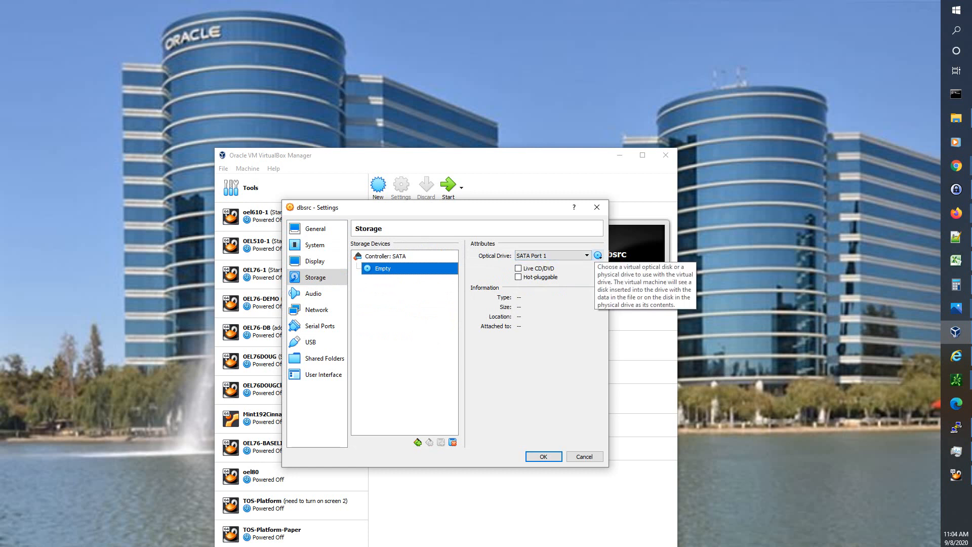
{"action": "left_click", "coordinate": [597, 255]}
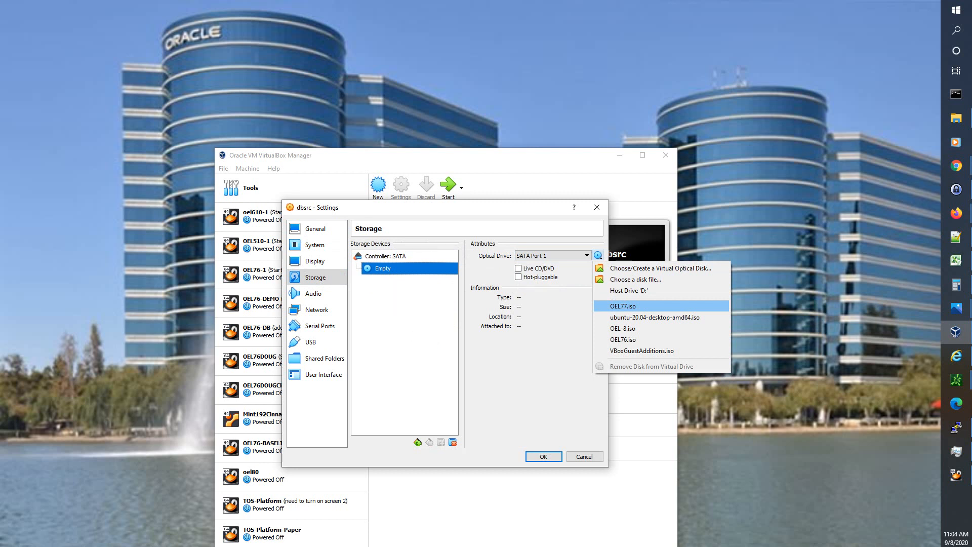
{"action": "left_click", "coordinate": [622, 306]}
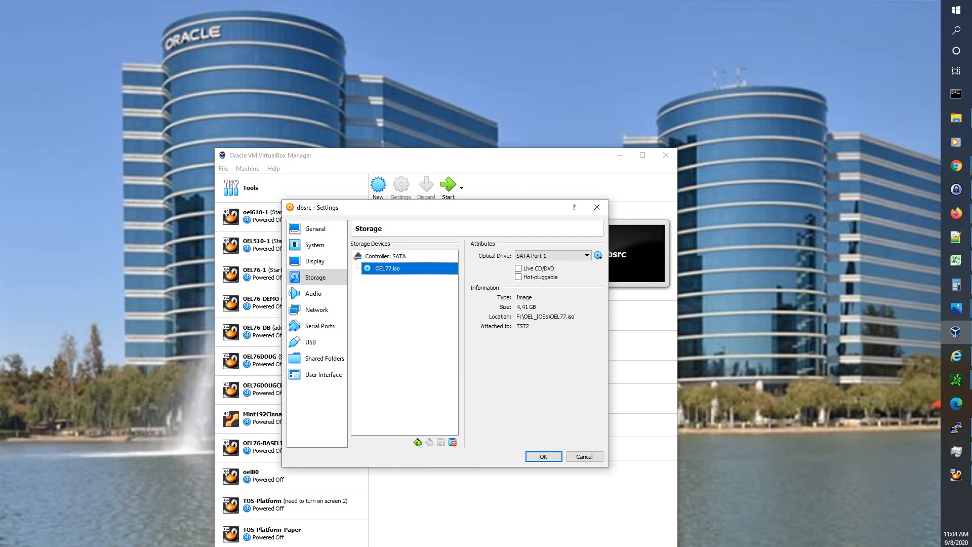
{"action": "left_click", "coordinate": [418, 442]}
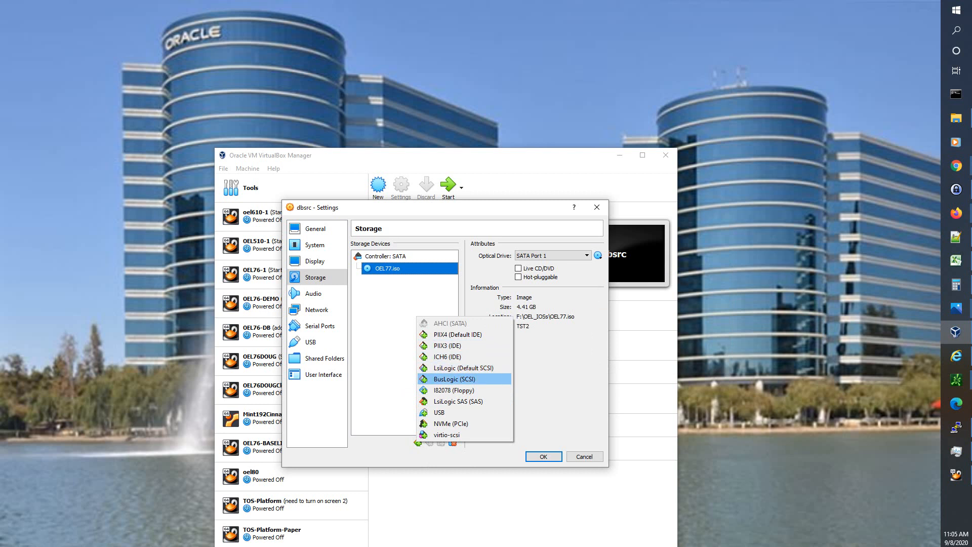
- Add a virtio-scsi controller and create a 256 MB fixed-size disk dbsrc_1_boot.vdi
{"action": "left_click", "coordinate": [447, 435]}
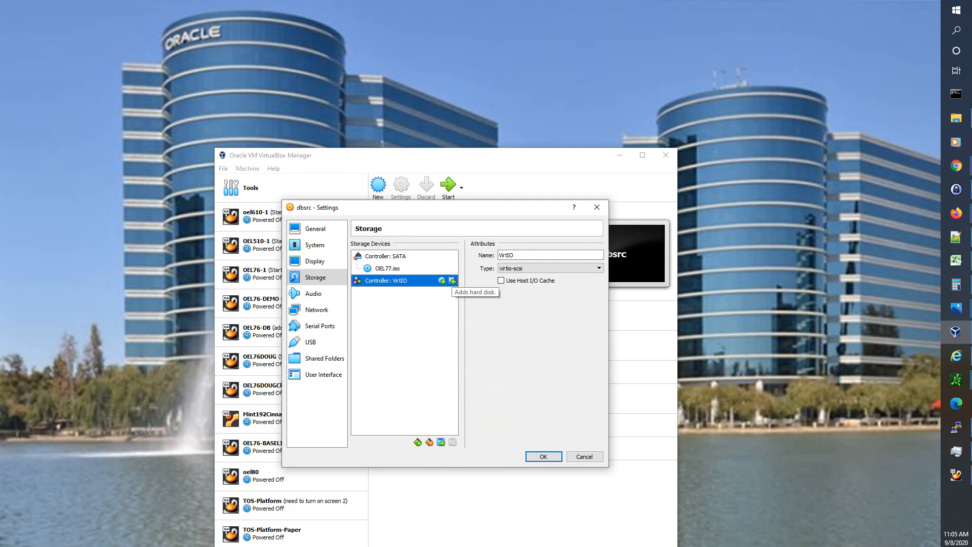
{"action": "left_click", "coordinate": [452, 281]}
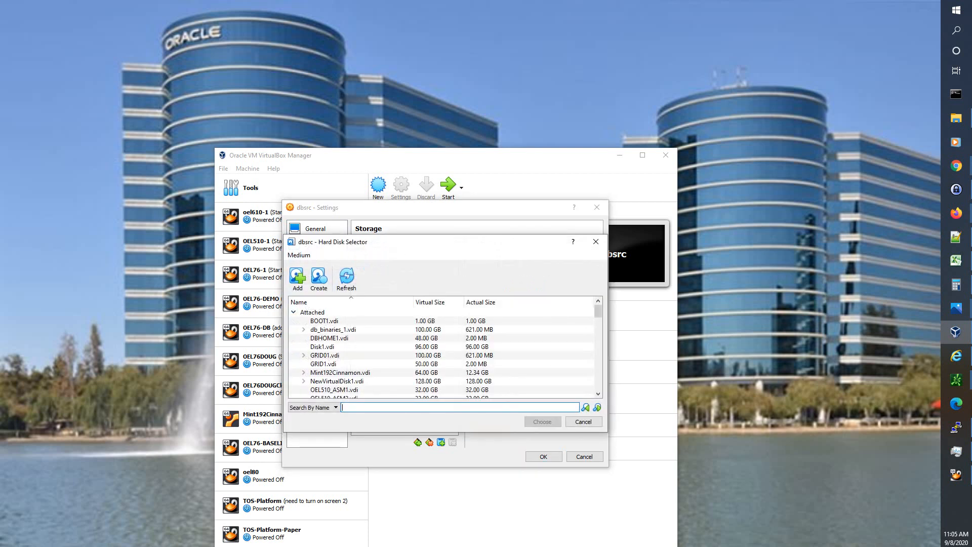
{"action": "left_click", "coordinate": [319, 276]}
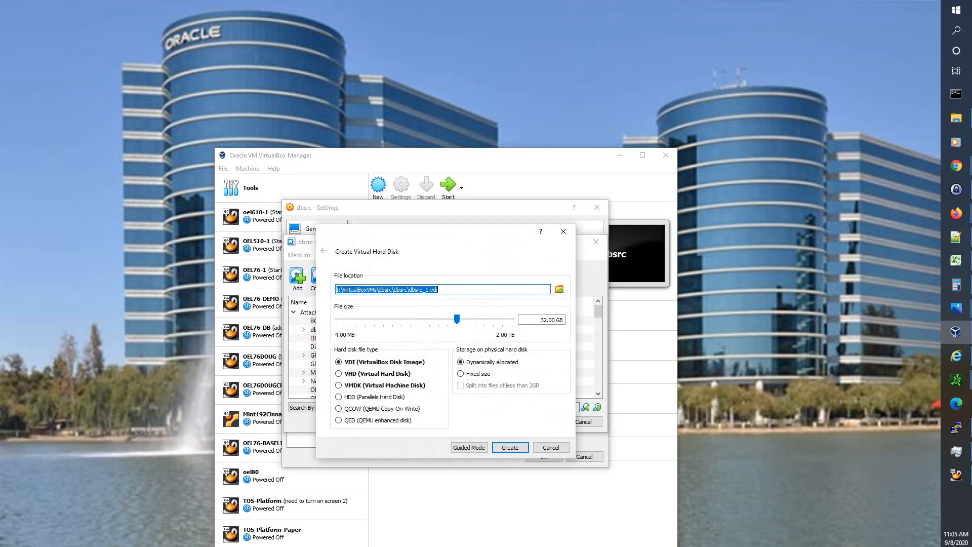
{"action": "left_click", "coordinate": [429, 290]}
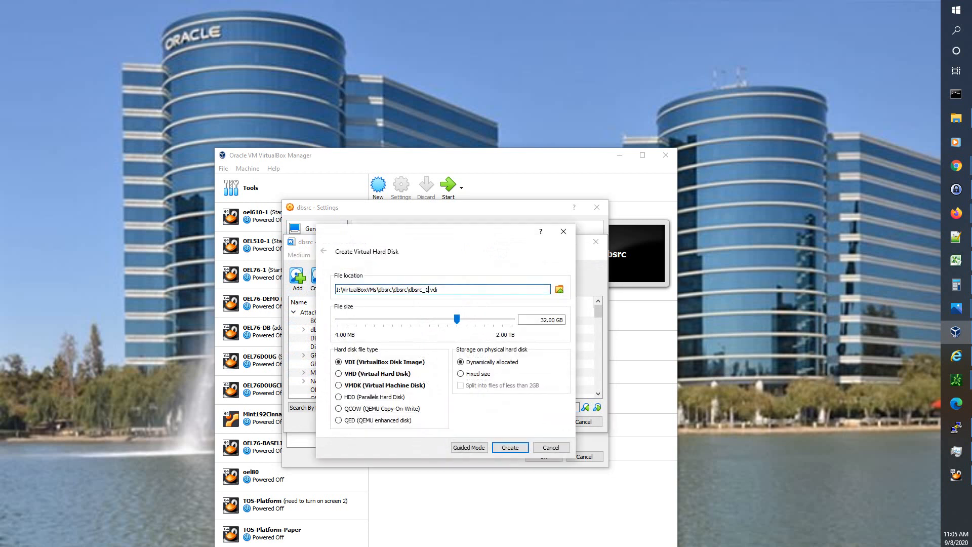
{"action": "type", "text": "_boot"}
{"action": "key", "text": "Tab"}
{"action": "key", "text": "Tab"}
{"action": "key", "text": "Tab"}
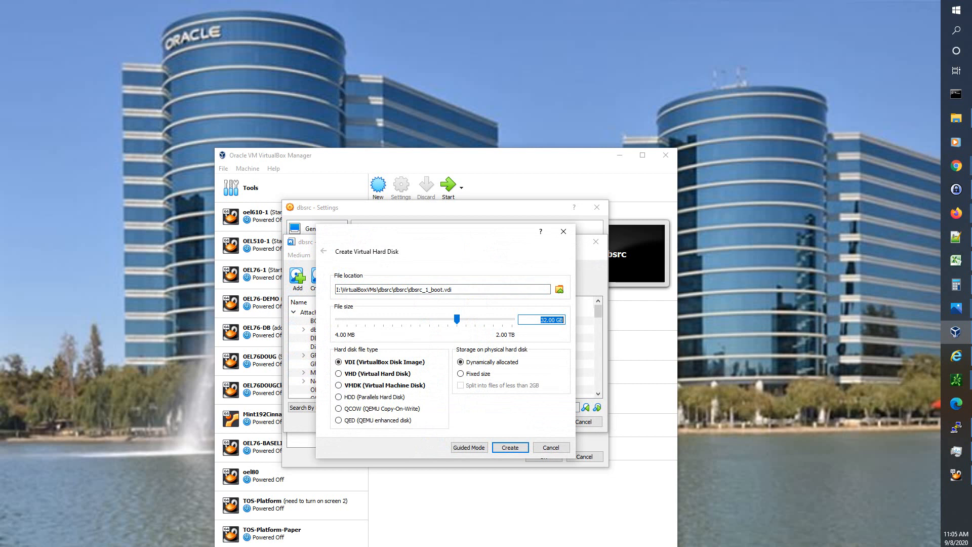
{"action": "type", "text": "256"}
{"action": "key", "text": "shift+Right"}
{"action": "type", "text": "M"}
{"action": "left_click", "coordinate": [461, 373]}
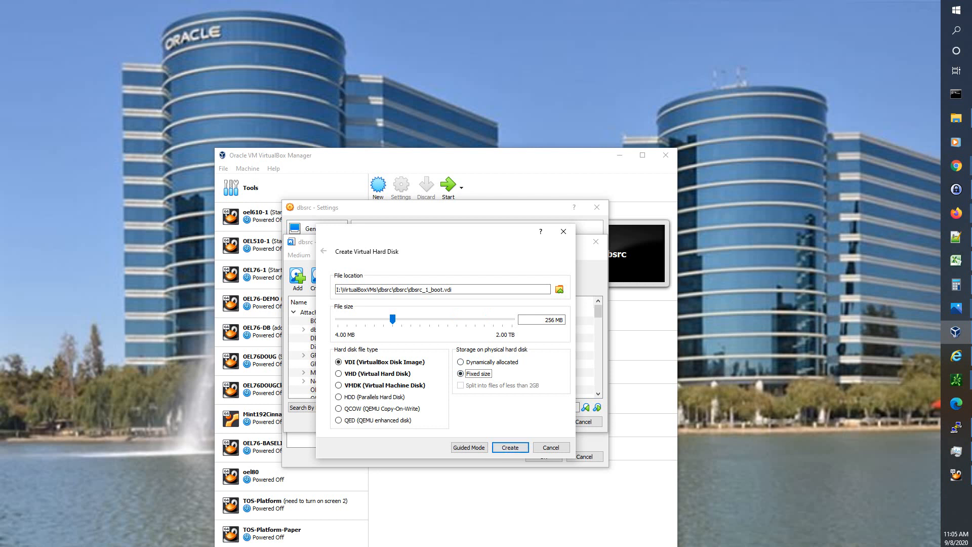
{"action": "key", "text": "Return"}
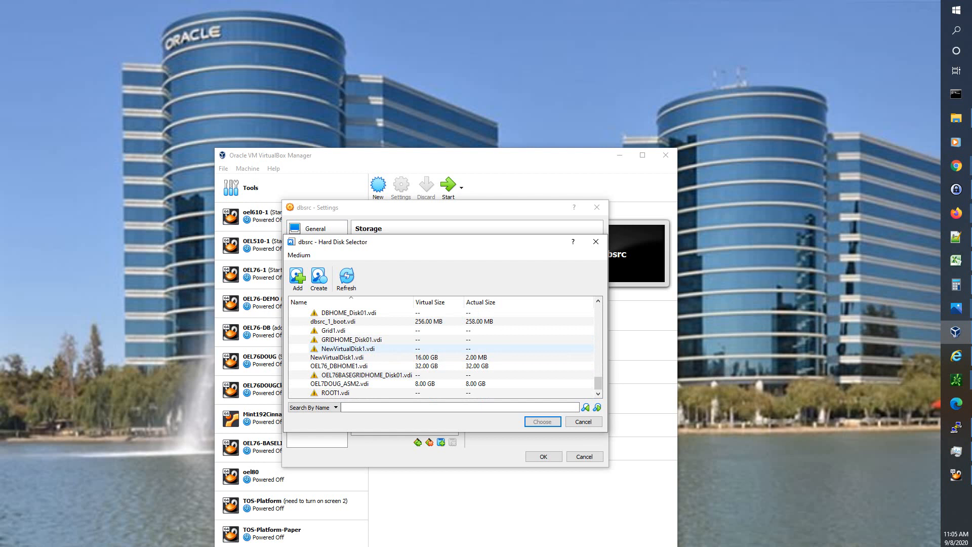
- Choose dbsrc_1_boot.vdi in the Hard Disk Selector to attach it to the VirtIO controller
{"action": "scroll", "coordinate": [354, 374], "scroll_direction": "up", "scroll_amount": 2}
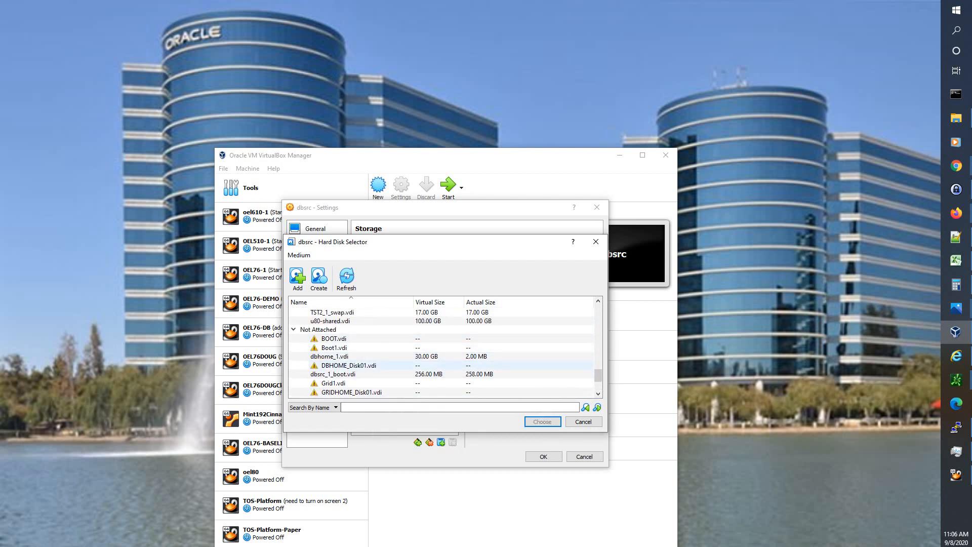
{"action": "scroll", "coordinate": [354, 366], "scroll_direction": "down", "scroll_amount": 1}
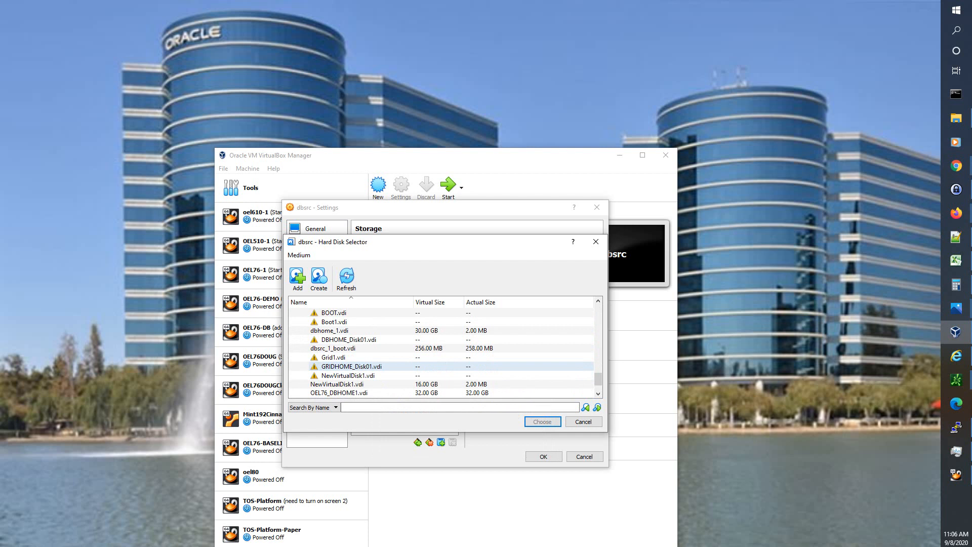
{"action": "left_click", "coordinate": [350, 349]}
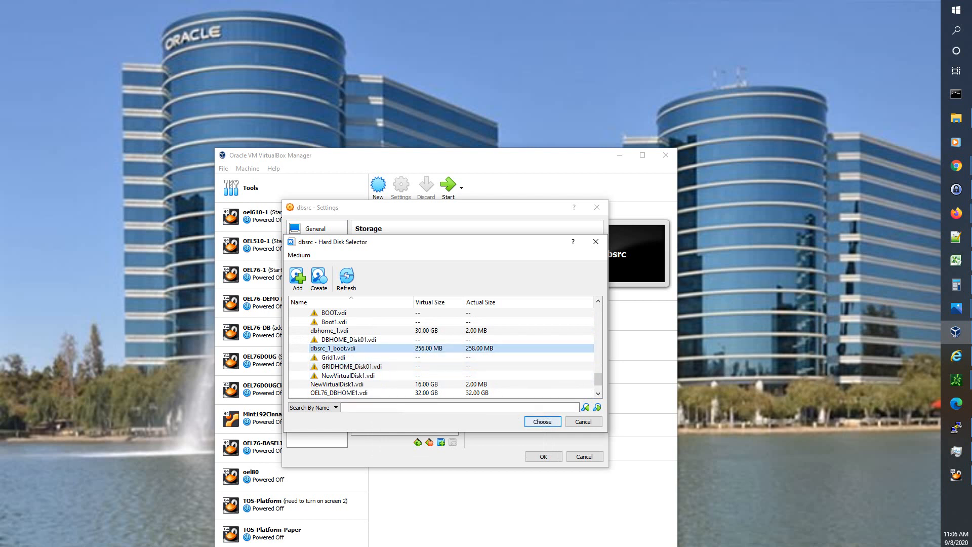
{"action": "left_click", "coordinate": [542, 422]}
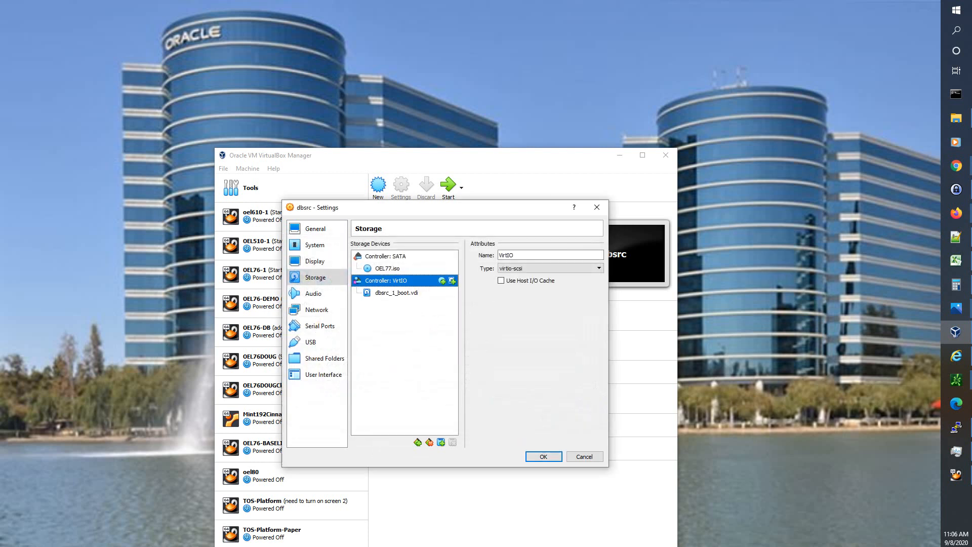
- Create a 17 GB fixed-size dbsrc_1_swap.vdi and attach it to the VirtIO controller
{"action": "left_click", "coordinate": [452, 281]}
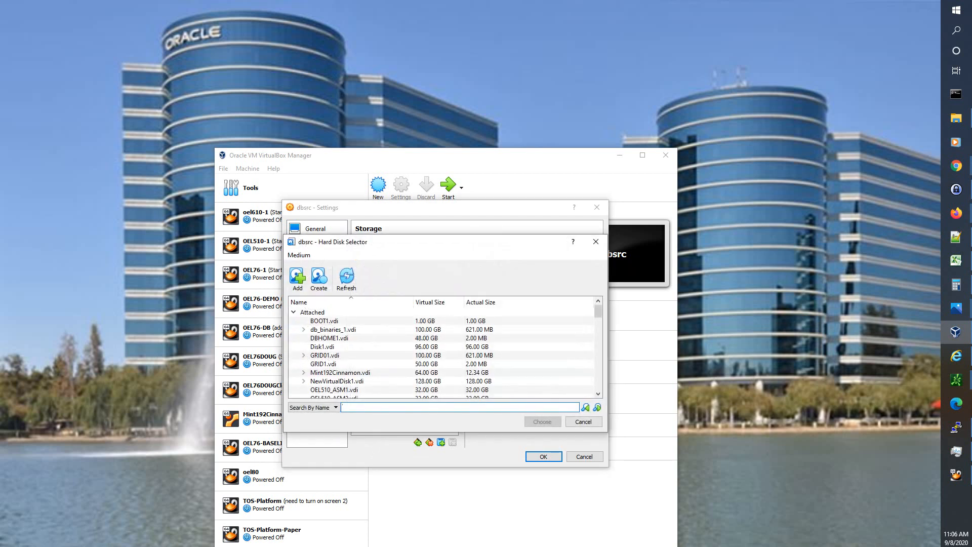
{"action": "left_click", "coordinate": [318, 278]}
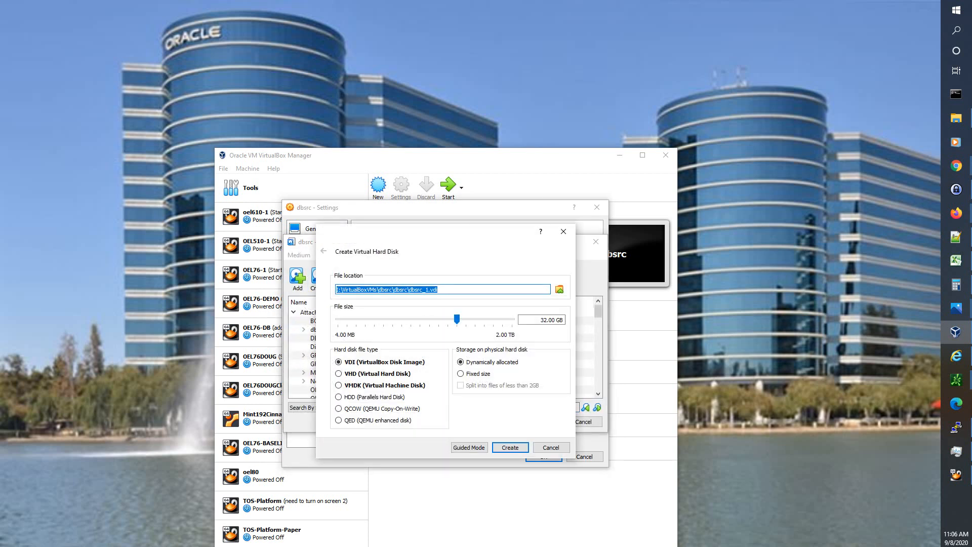
{"action": "left_click", "coordinate": [428, 290]}
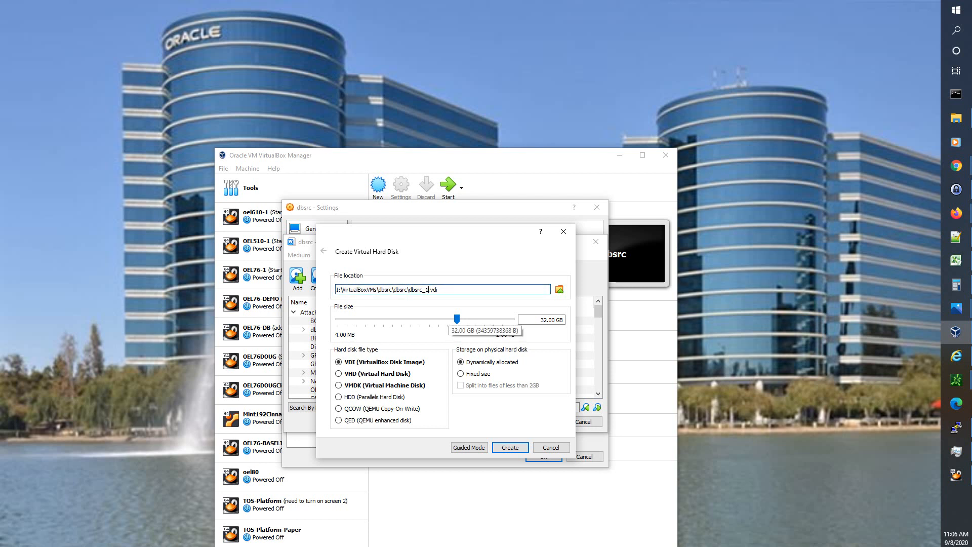
{"action": "type", "text": "_swap"}
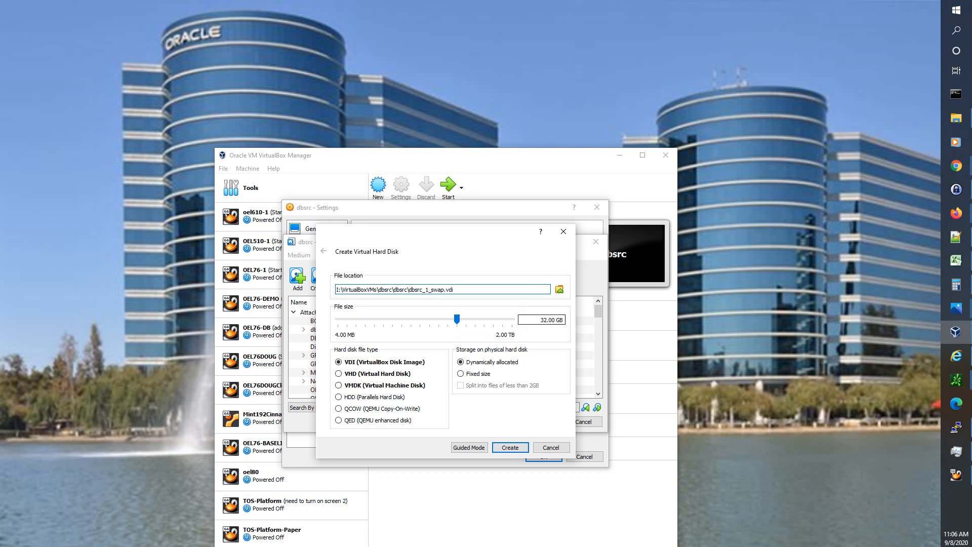
{"action": "double_click", "coordinate": [544, 320]}
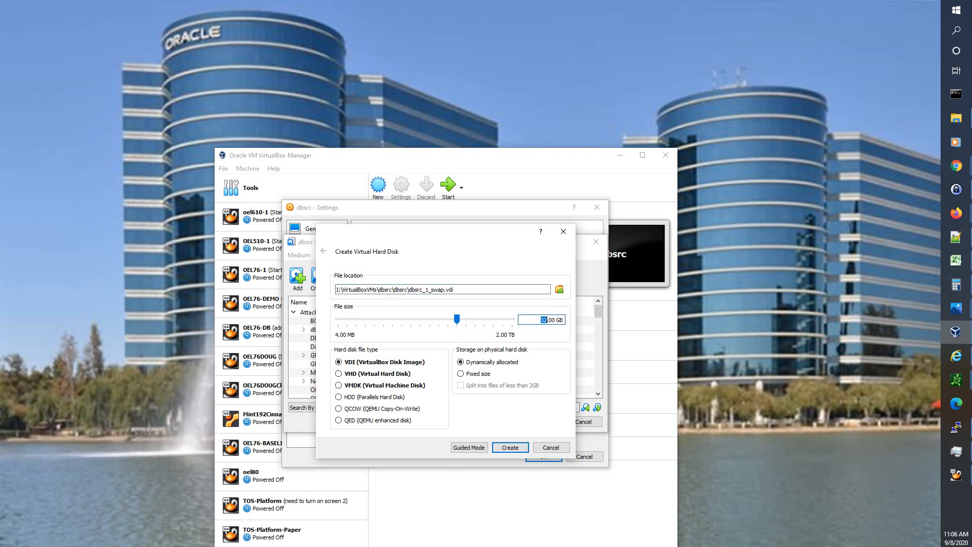
{"action": "type", "text": "17"}
{"action": "left_click", "coordinate": [460, 374]}
{"action": "key", "text": "Return"}
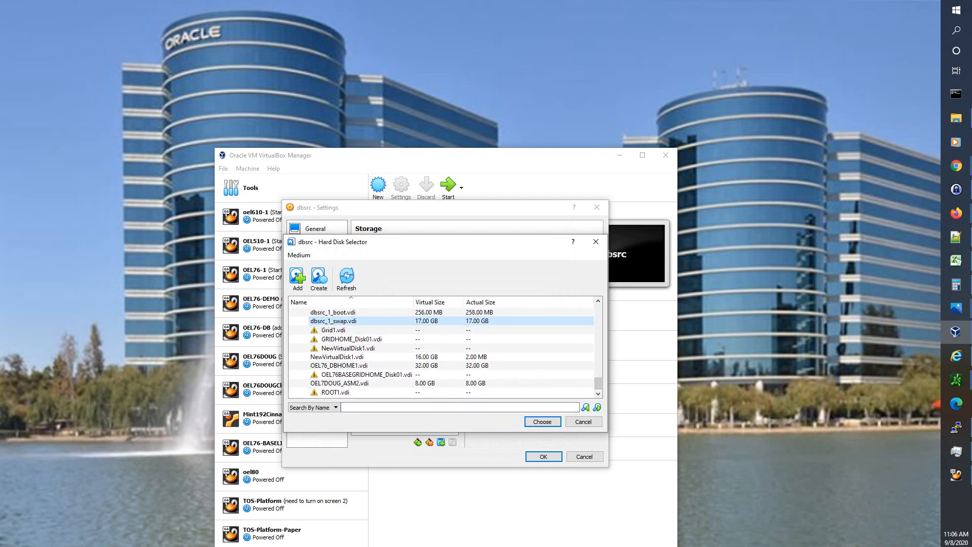
{"action": "left_click", "coordinate": [542, 422]}
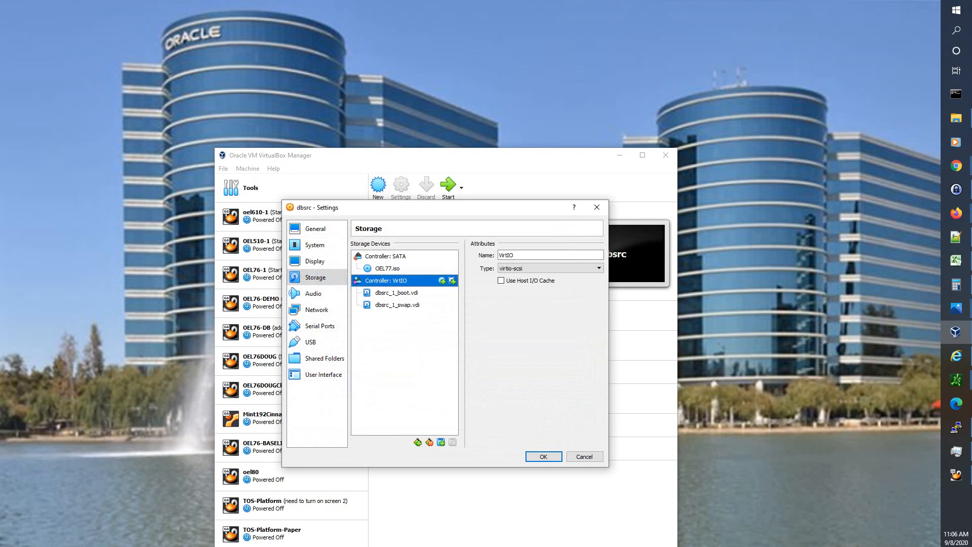
{"action": "left_click", "coordinate": [452, 281]}
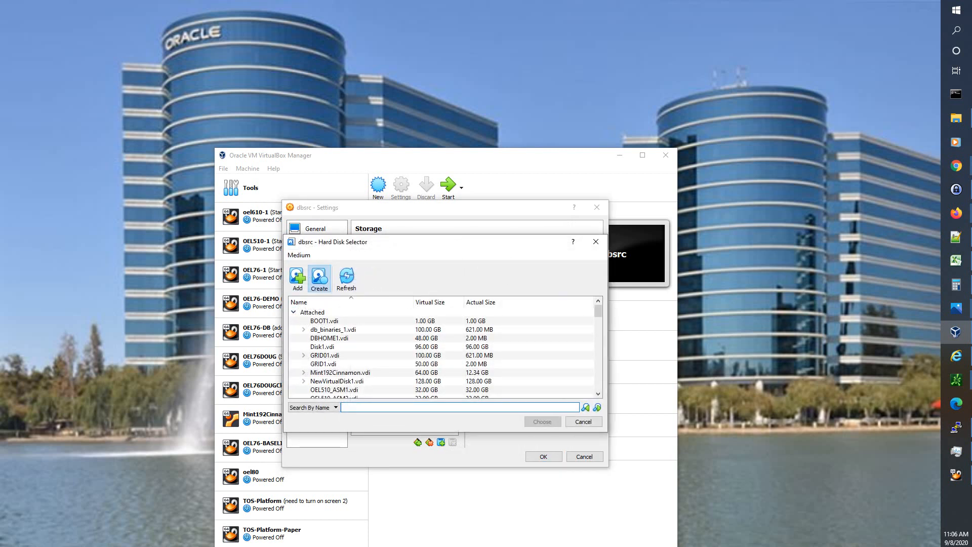
- Create a fixed-size dbsrc_1_root.vdi disk of 101 GB instead of the default 32 GB
{"action": "left_click", "coordinate": [319, 278]}
{"action": "left_click", "coordinate": [428, 289]}
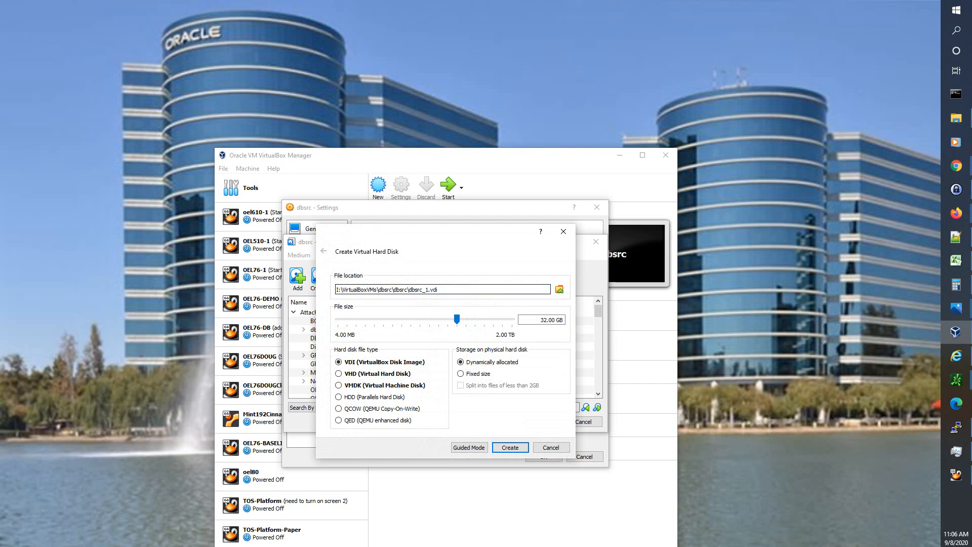
{"action": "type", "text": "_root"}
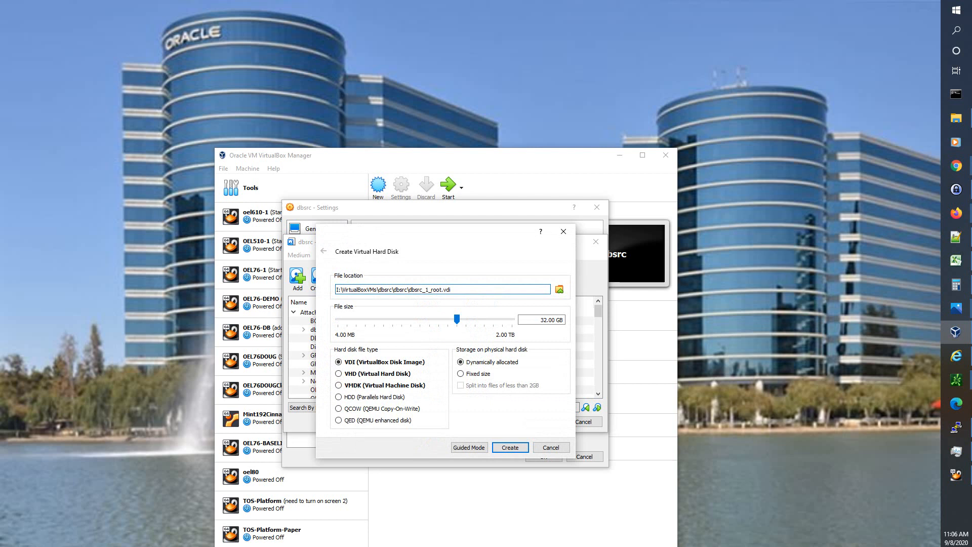
{"action": "left_click", "coordinate": [541, 320]}
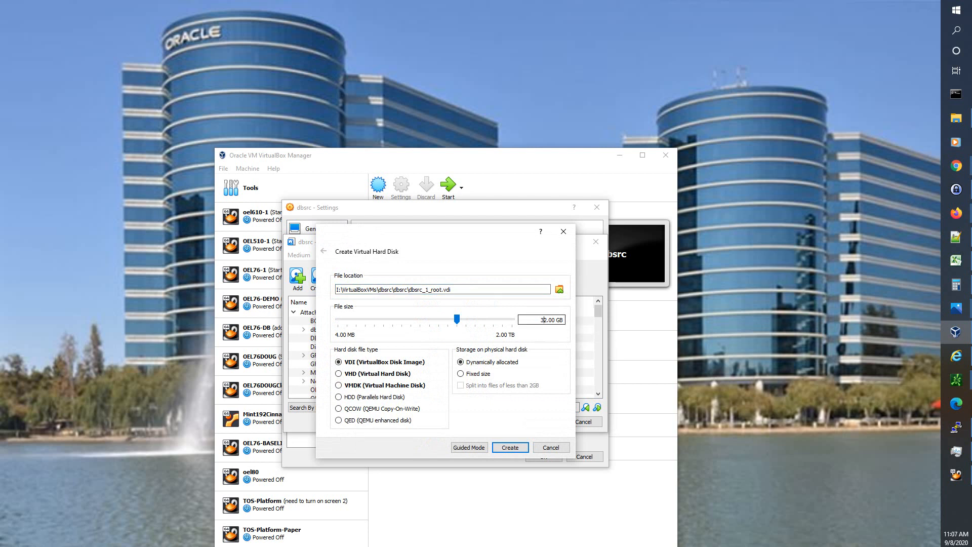
{"action": "key", "text": "BackSpace"}
{"action": "key", "text": "Delete"}
{"action": "type", "text": "101"}
{"action": "left_click", "coordinate": [460, 374]}
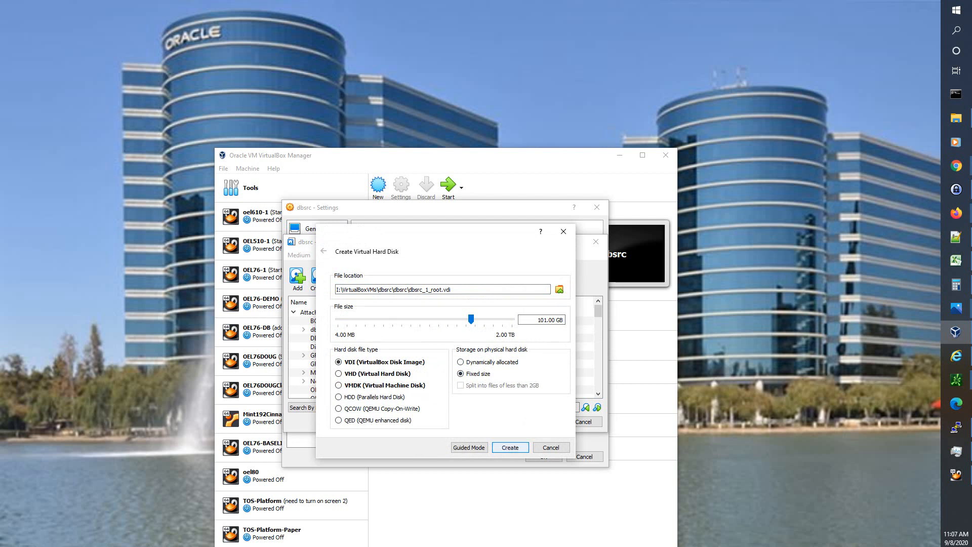
{"action": "key", "text": "Return"}
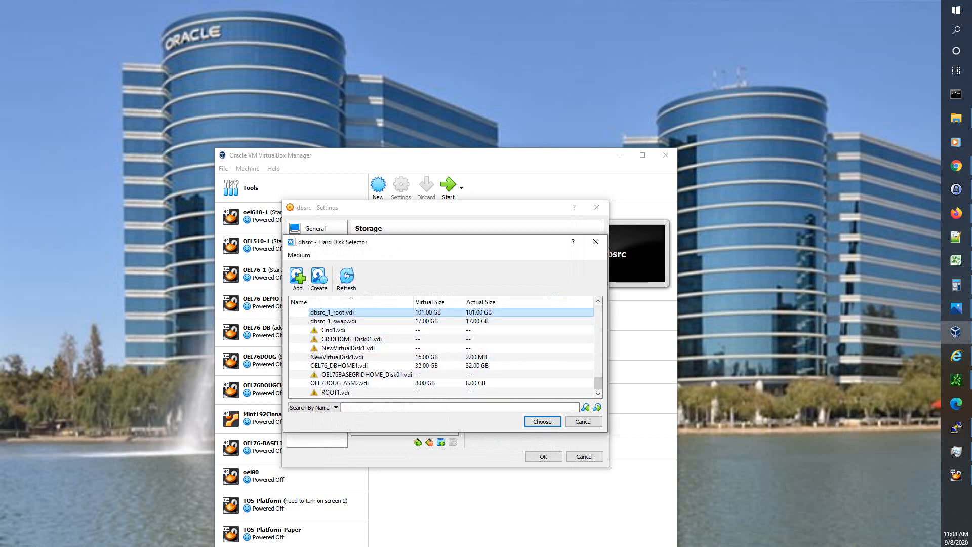
- Attach dbsrc_1_root.vdi, set network Adapter 1 to Bridged Adapter, and save the settings
{"action": "left_click", "coordinate": [542, 421]}
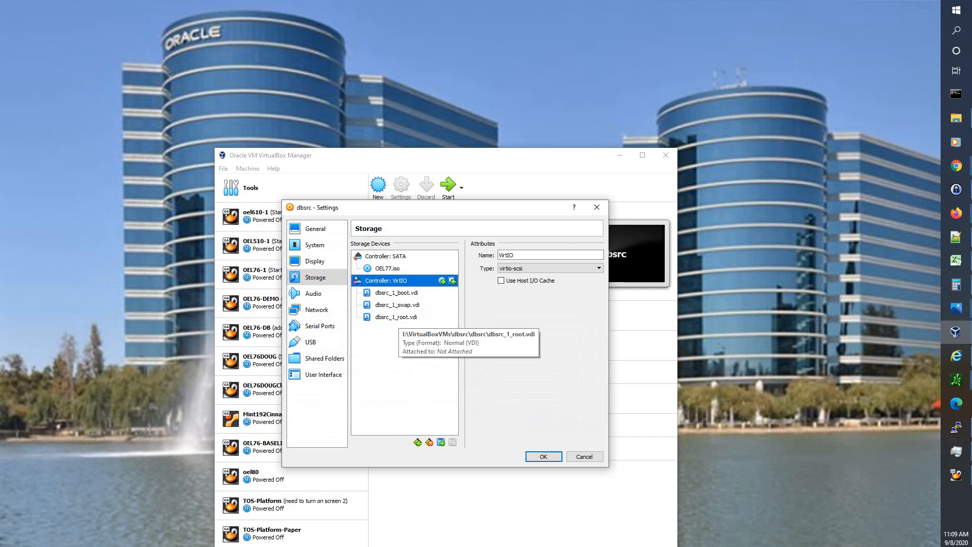
{"action": "left_click", "coordinate": [313, 293]}
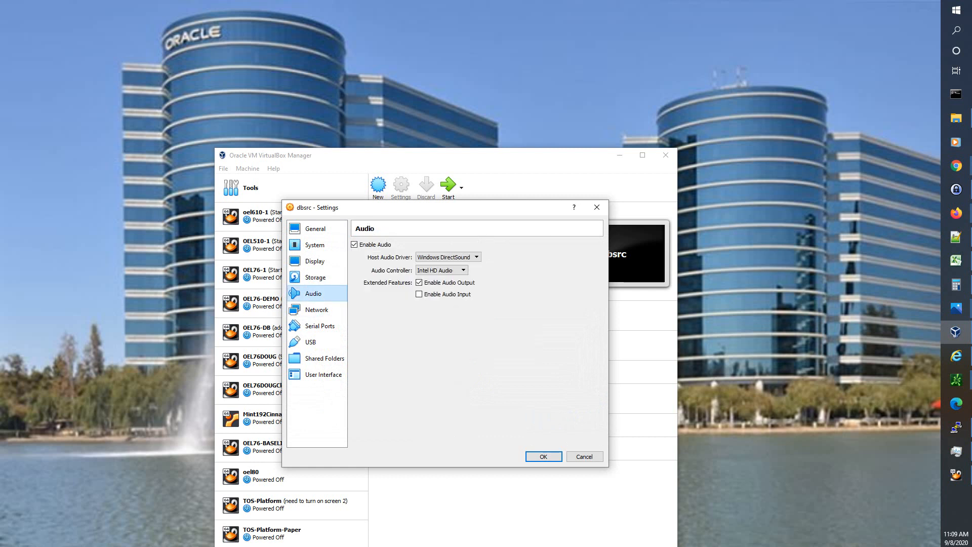
{"action": "left_click", "coordinate": [316, 310]}
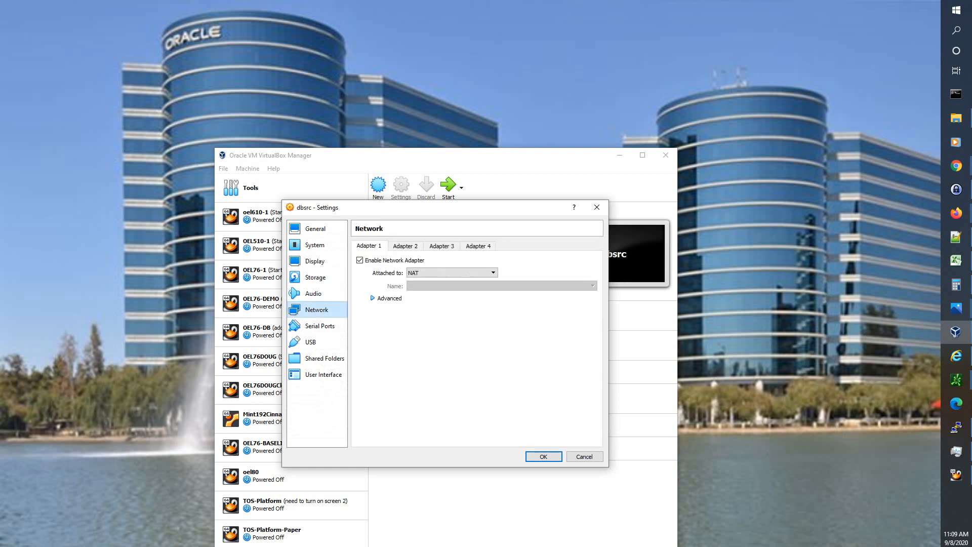
{"action": "left_click", "coordinate": [452, 273]}
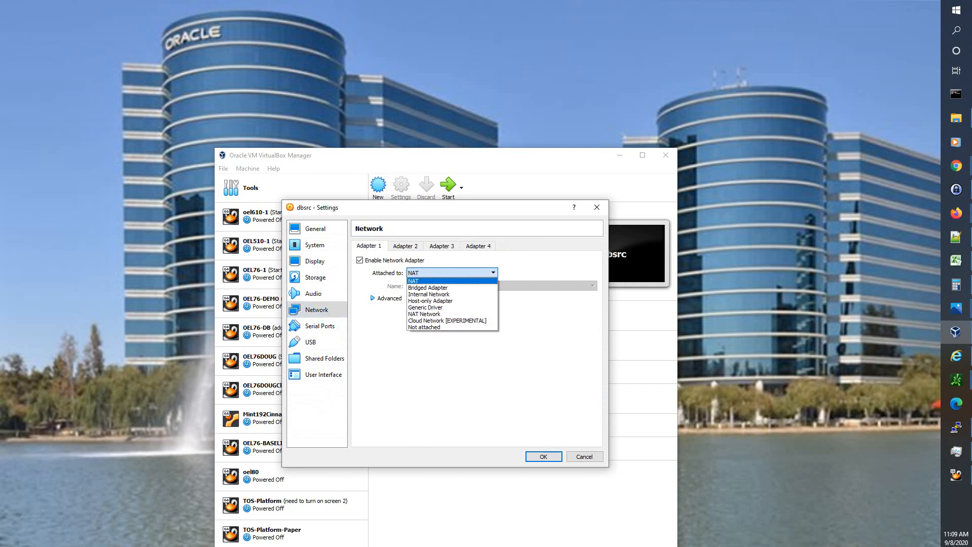
{"action": "left_click", "coordinate": [445, 288]}
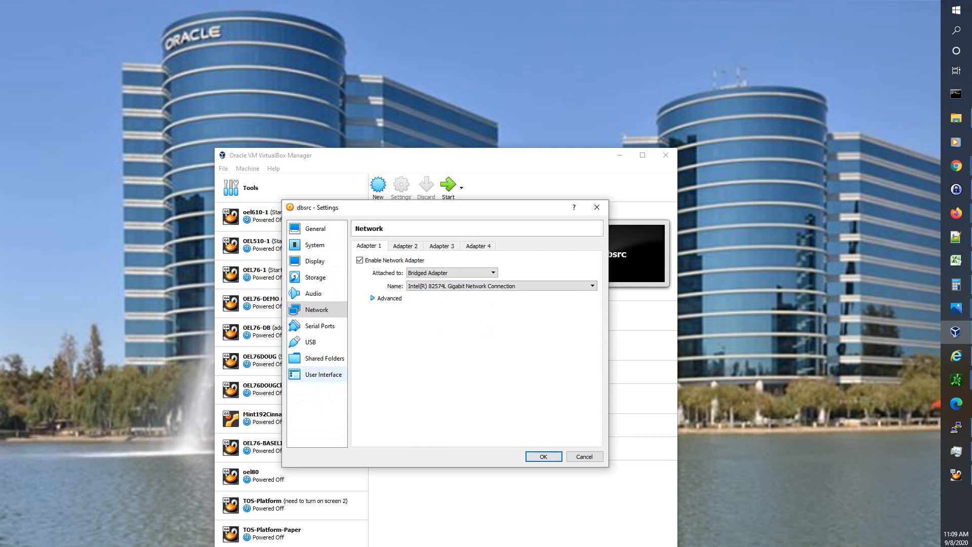
{"action": "left_click", "coordinate": [543, 456]}
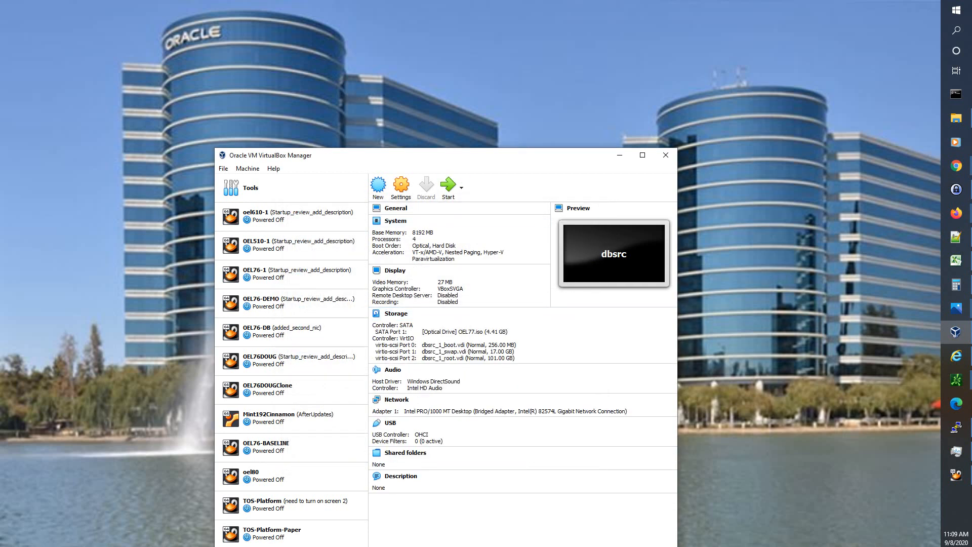
- Boot dbsrc with Normal Start and minimize the VirtualBox Manager window
{"action": "left_click", "coordinate": [461, 187]}
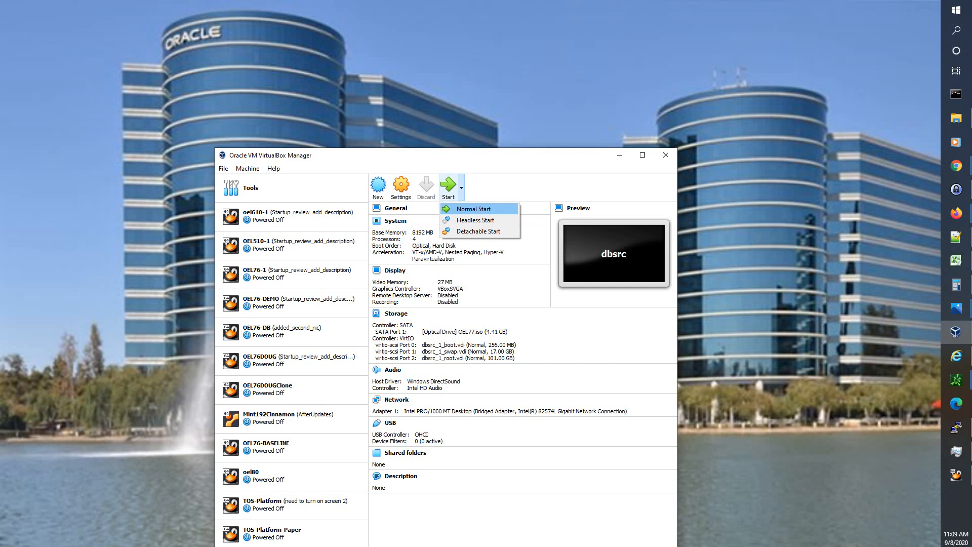
{"action": "left_click", "coordinate": [473, 210]}
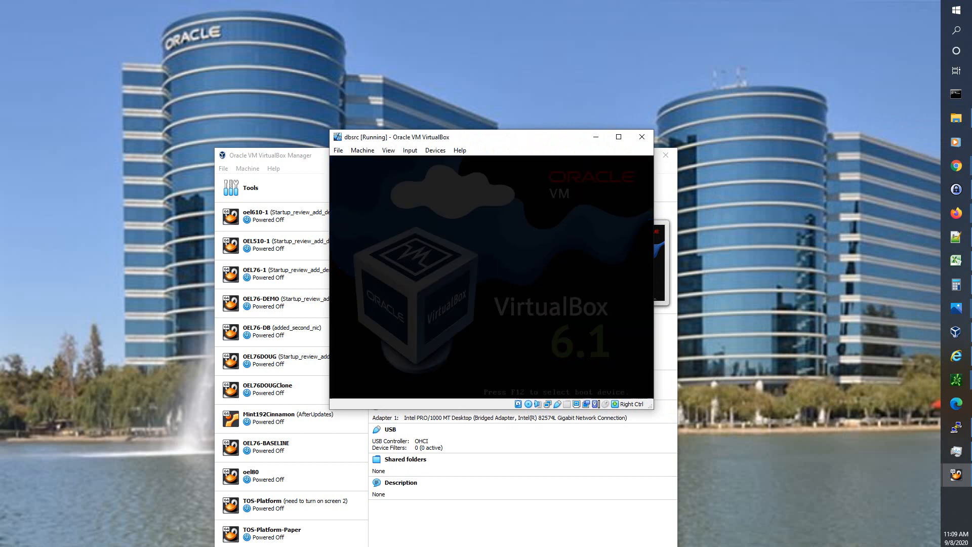
{"action": "left_click", "coordinate": [619, 155]}
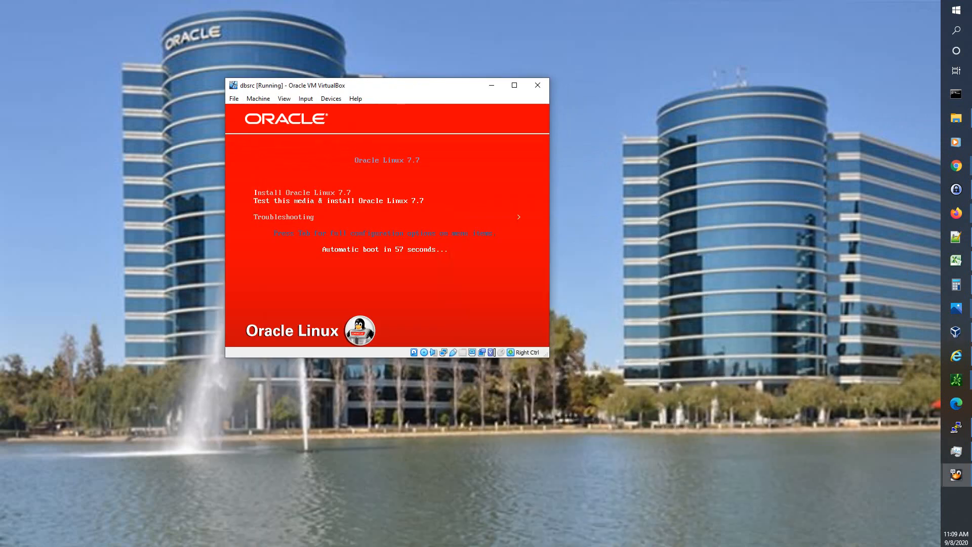
- Select Install Oracle Linux 7.7 in the boot menu and launch the installer
{"action": "key", "text": "Up"}
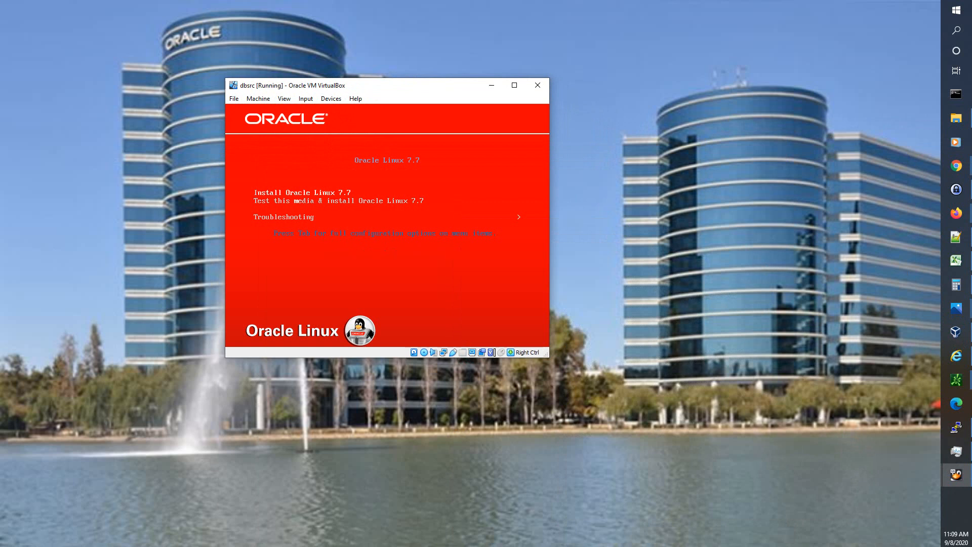
{"action": "key", "text": "Return"}
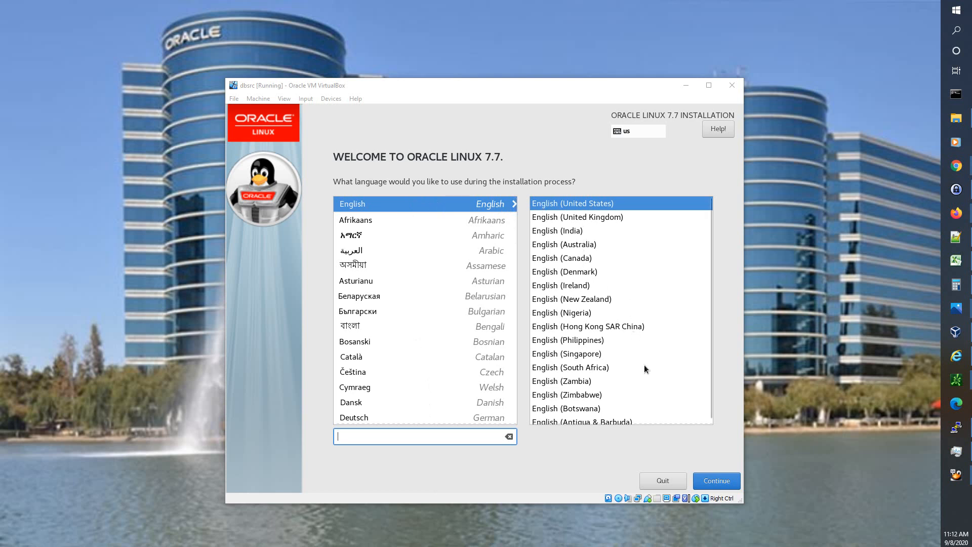
- Accept English (United States) as the installer language and reach the Installation Summary
{"action": "left_click", "coordinate": [715, 481]}
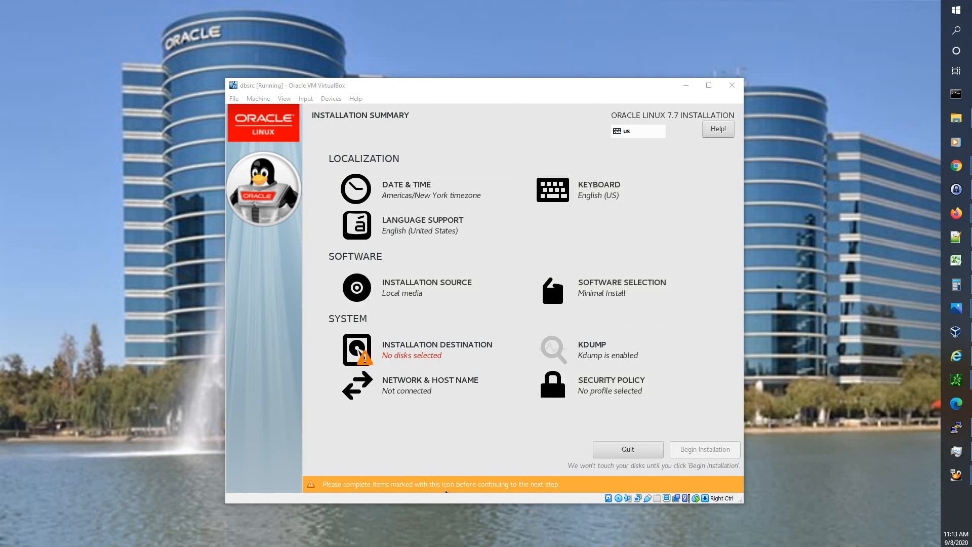
{"action": "left_click", "coordinate": [496, 245]}
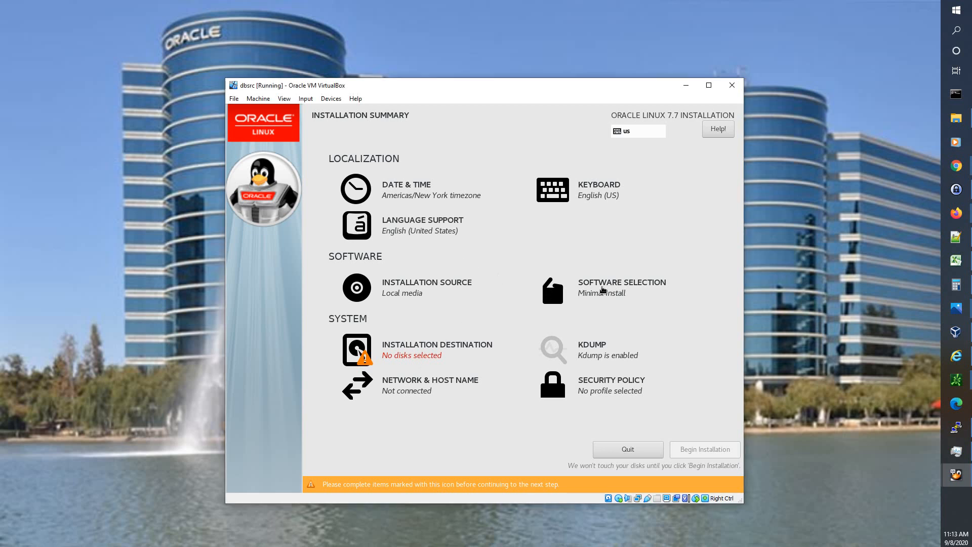
- Choose the Server with GUI environment with the System Administration Tools add-on
{"action": "left_click", "coordinate": [606, 296]}
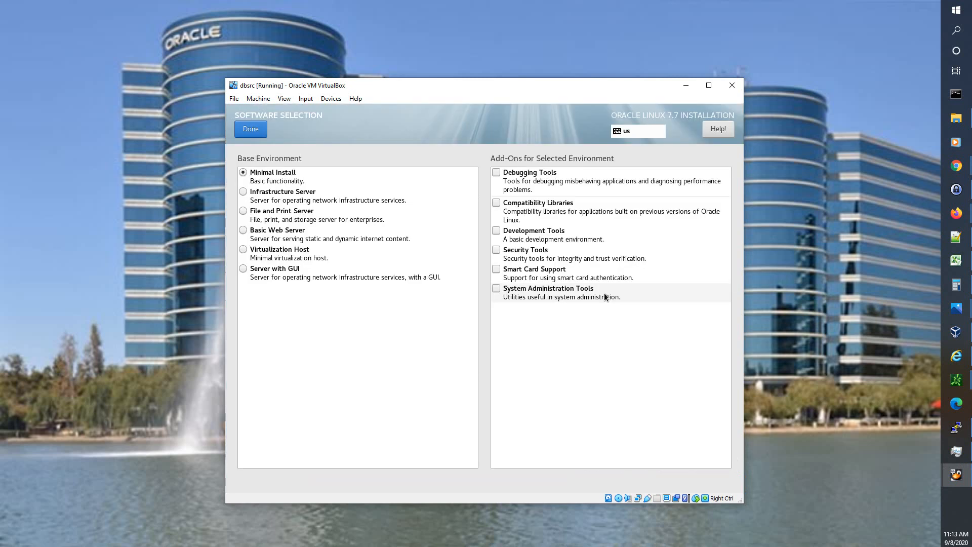
{"action": "left_click", "coordinate": [243, 270]}
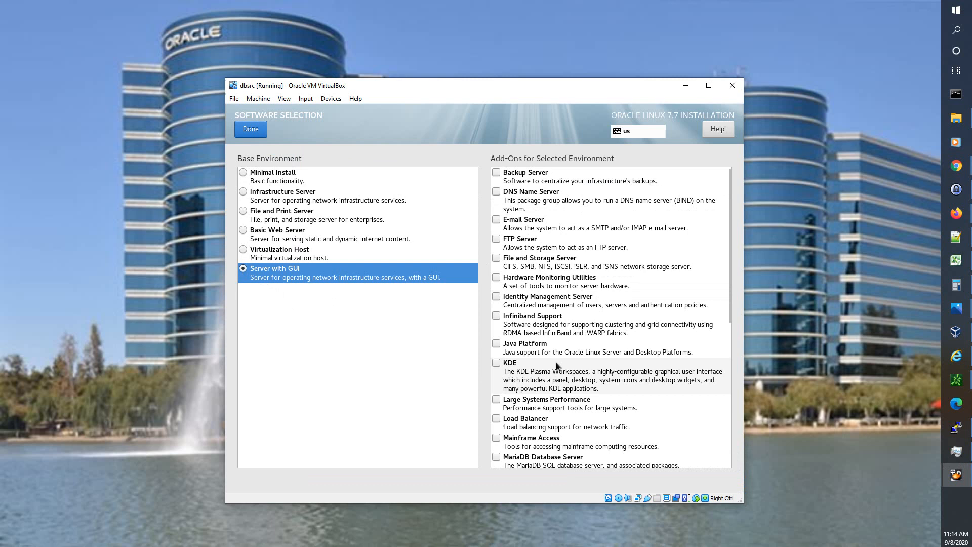
{"action": "scroll", "coordinate": [691, 410], "scroll_direction": "down", "scroll_amount": 5}
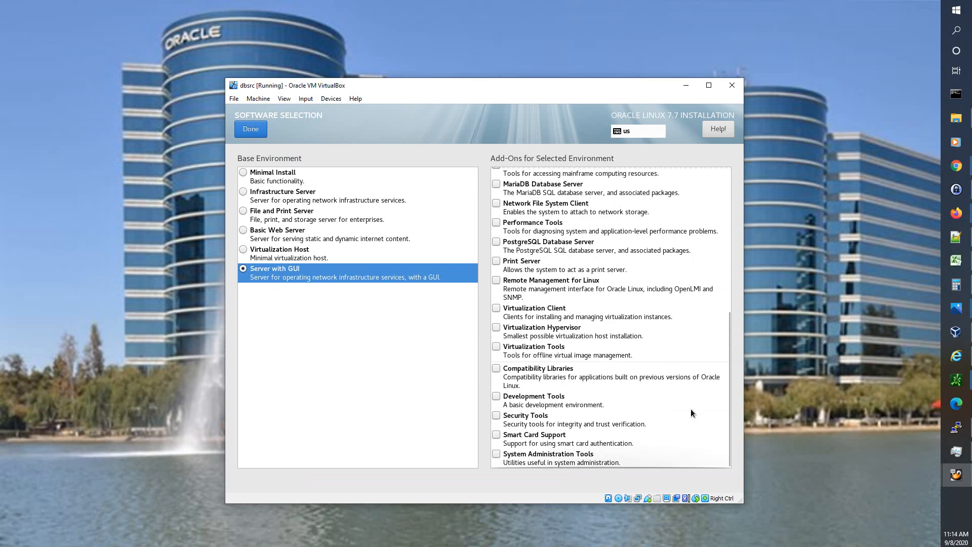
{"action": "left_click", "coordinate": [496, 454]}
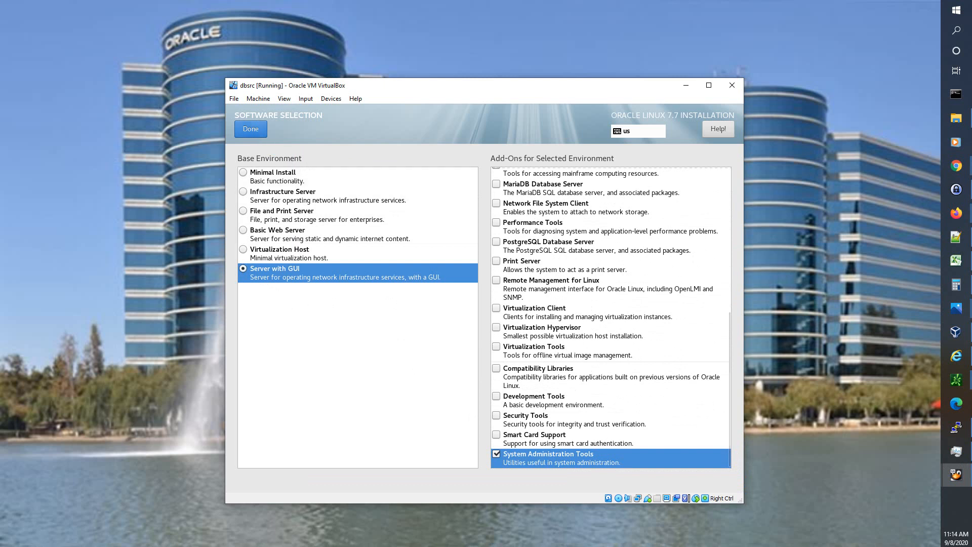
{"action": "left_click", "coordinate": [249, 126]}
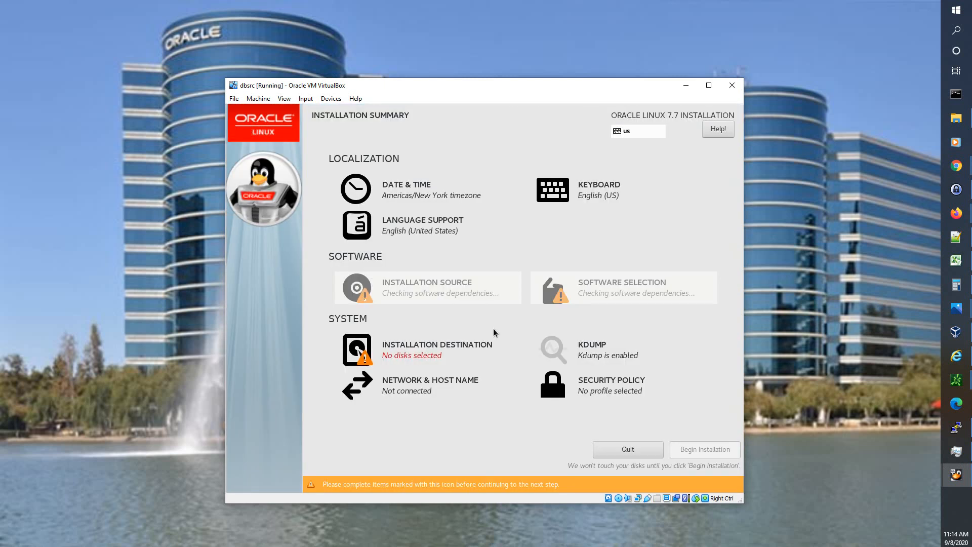
{"action": "left_click", "coordinate": [504, 442]}
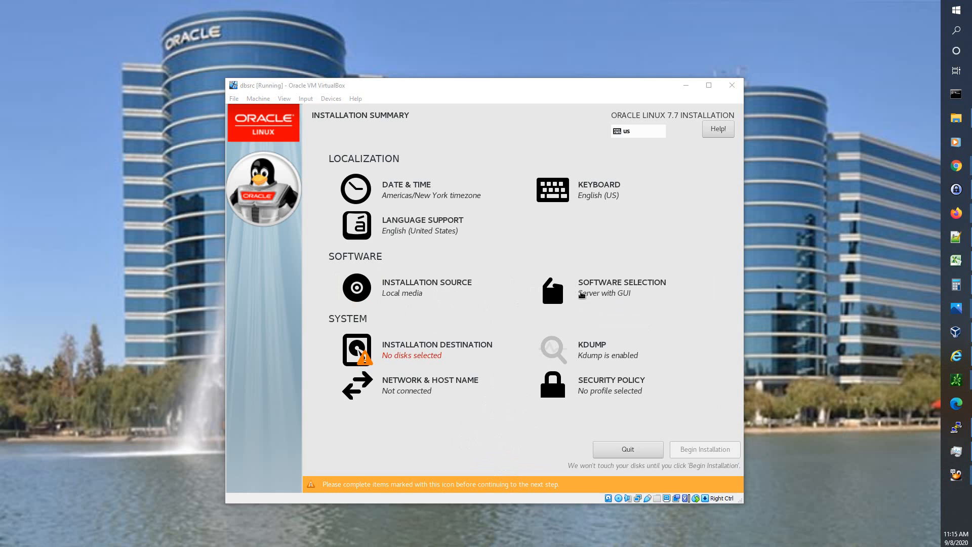
- Set the installer timezone city to Phoenix (Americas)
{"action": "left_click", "coordinate": [409, 187]}
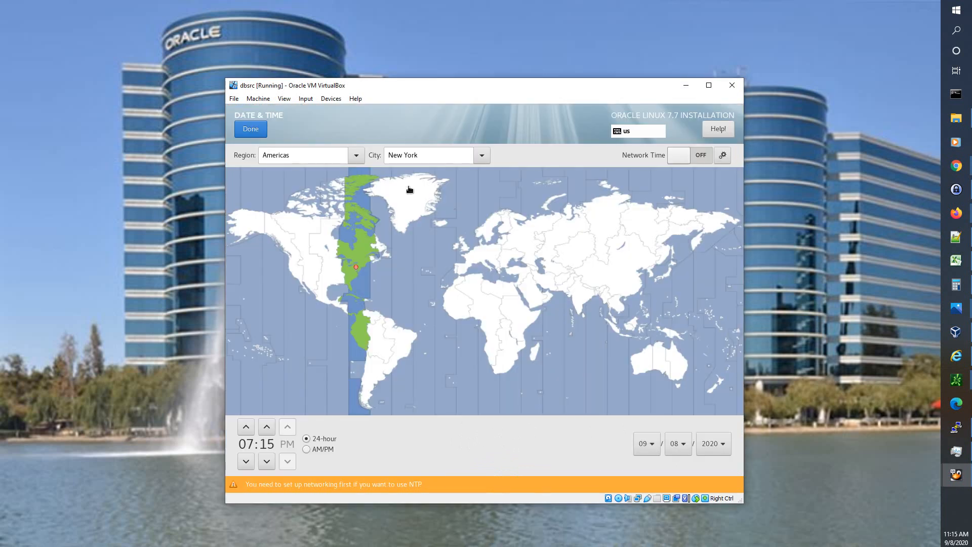
{"action": "left_click", "coordinate": [487, 155]}
{"action": "scroll", "coordinate": [460, 214], "scroll_direction": "down", "scroll_amount": 8}
{"action": "scroll", "coordinate": [460, 214], "scroll_direction": "down", "scroll_amount": 2}
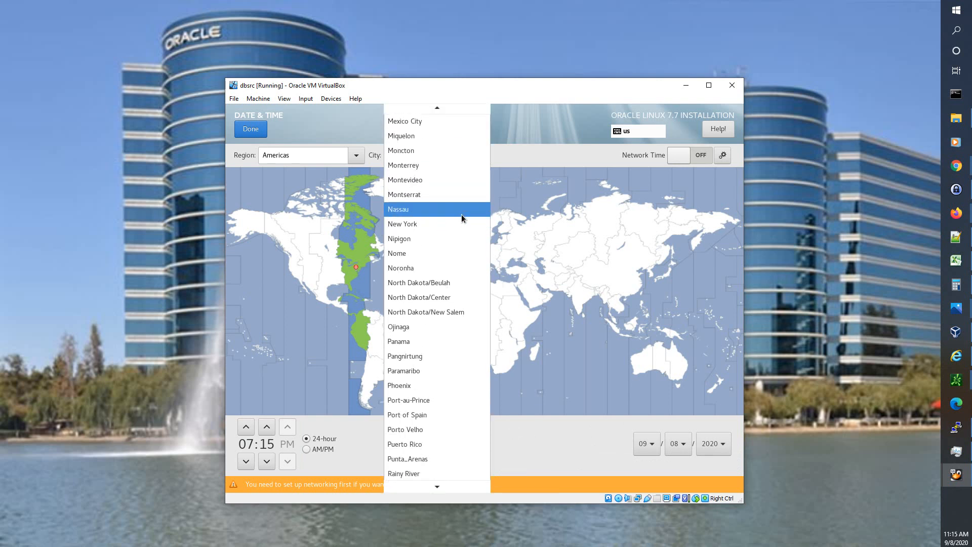
{"action": "left_click", "coordinate": [450, 388]}
{"action": "left_click", "coordinate": [246, 129]}
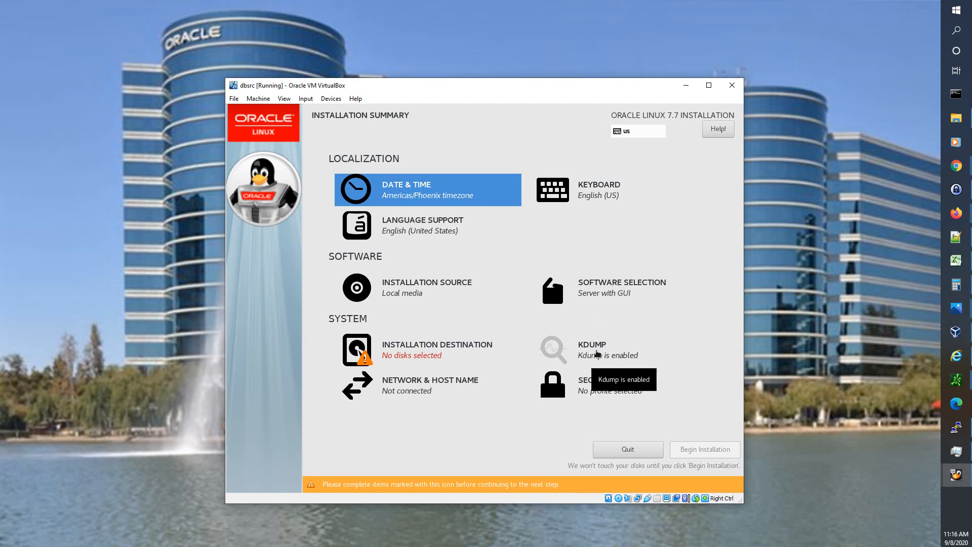
- Disable kdump for the installation
{"action": "left_click", "coordinate": [596, 354]}
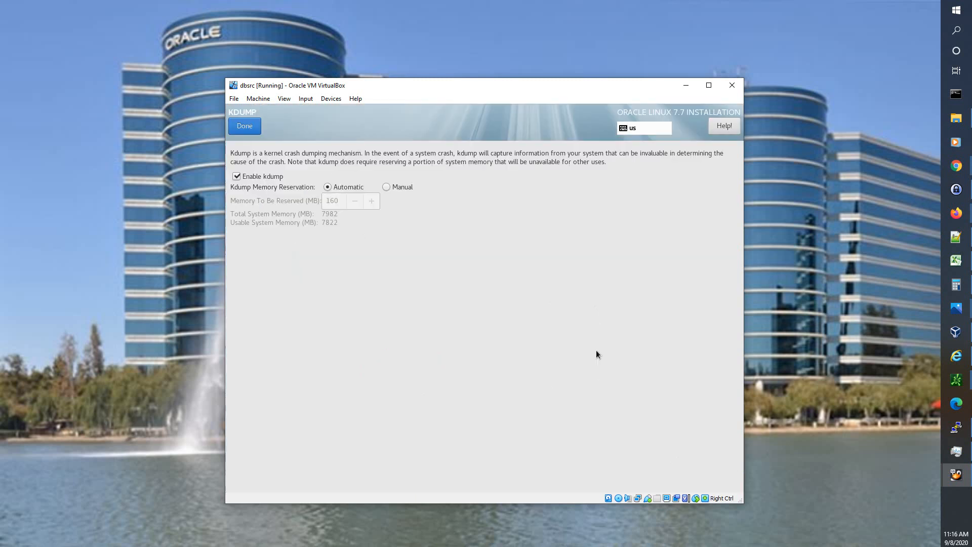
{"action": "left_click", "coordinate": [245, 177]}
{"action": "left_click", "coordinate": [244, 127]}
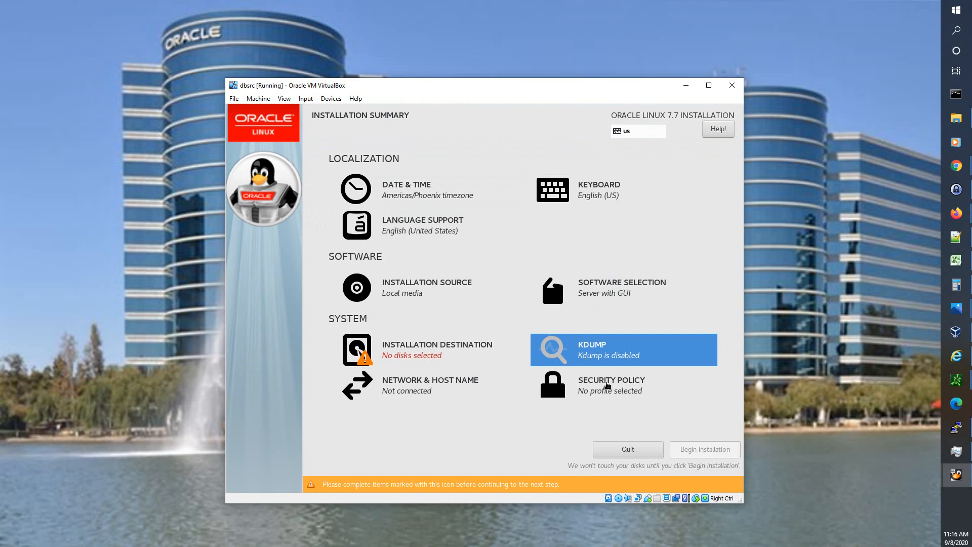
- Switch off applying a security policy
{"action": "left_click", "coordinate": [607, 384]}
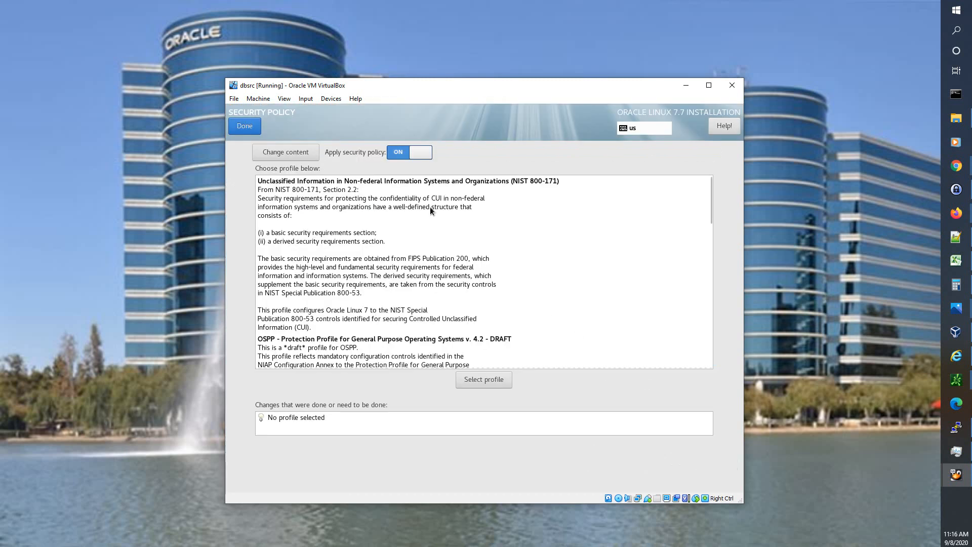
{"action": "left_click", "coordinate": [398, 152]}
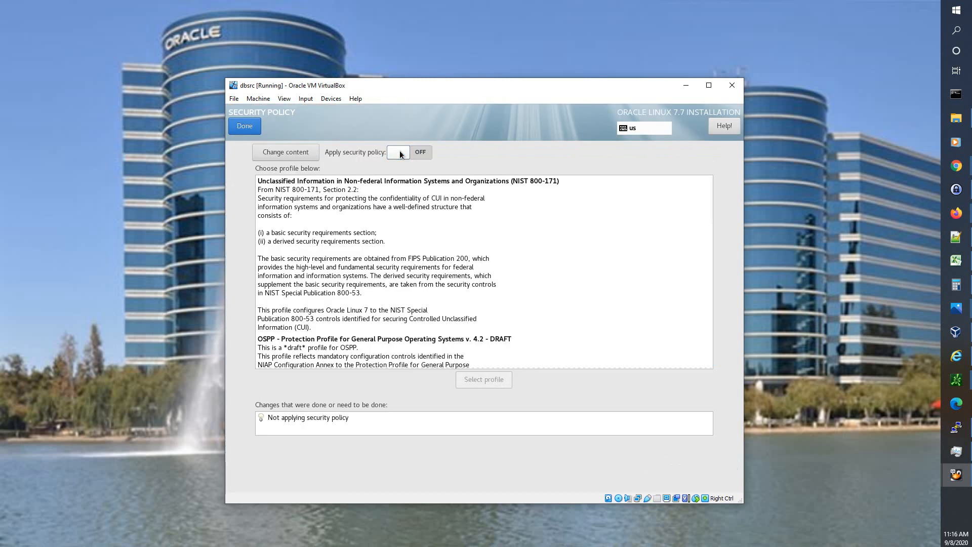
{"action": "left_click", "coordinate": [239, 128]}
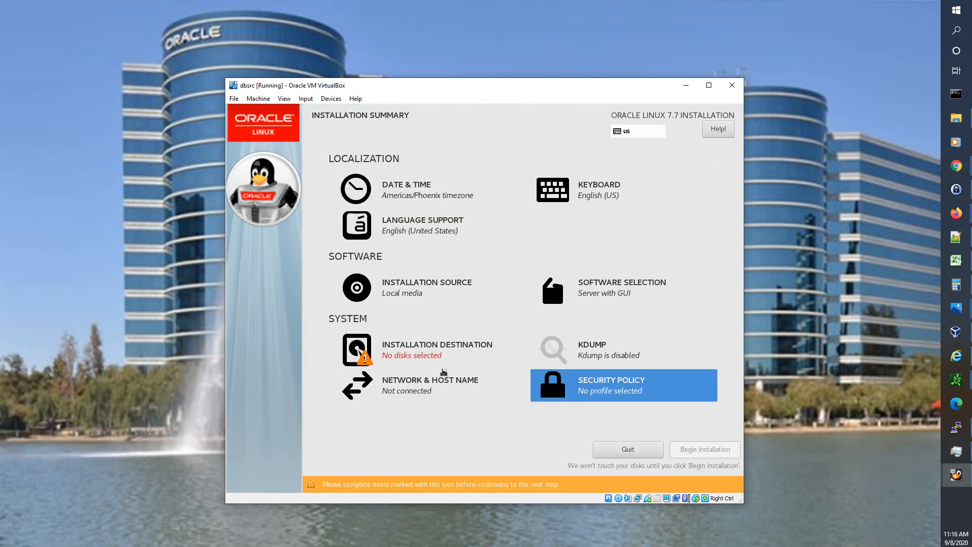
- Change the host name from localhost to dbsrc.localdomain and switch the enp0s3 Ethernet on
{"action": "left_click", "coordinate": [429, 387]}
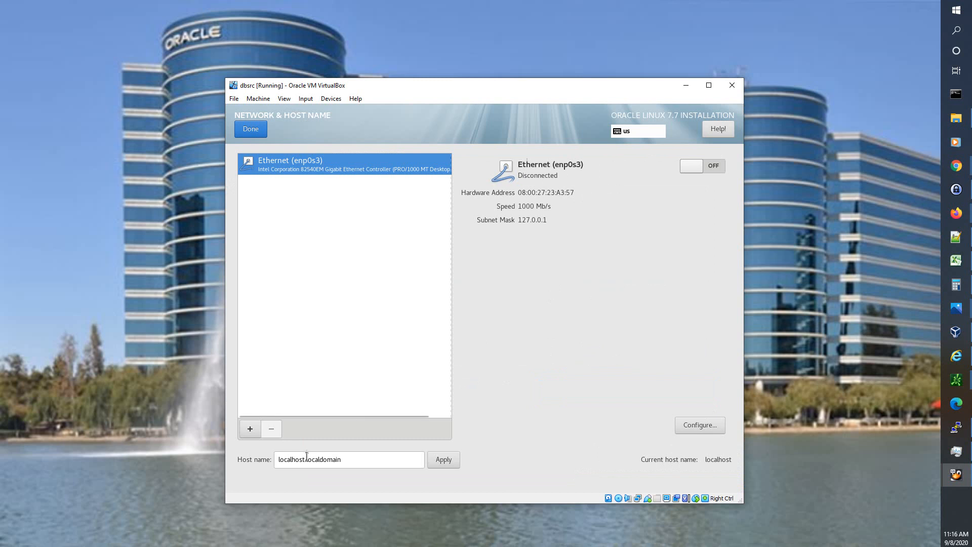
{"action": "left_click_drag", "start_coordinate": [305, 459], "coordinate": [230, 460]}
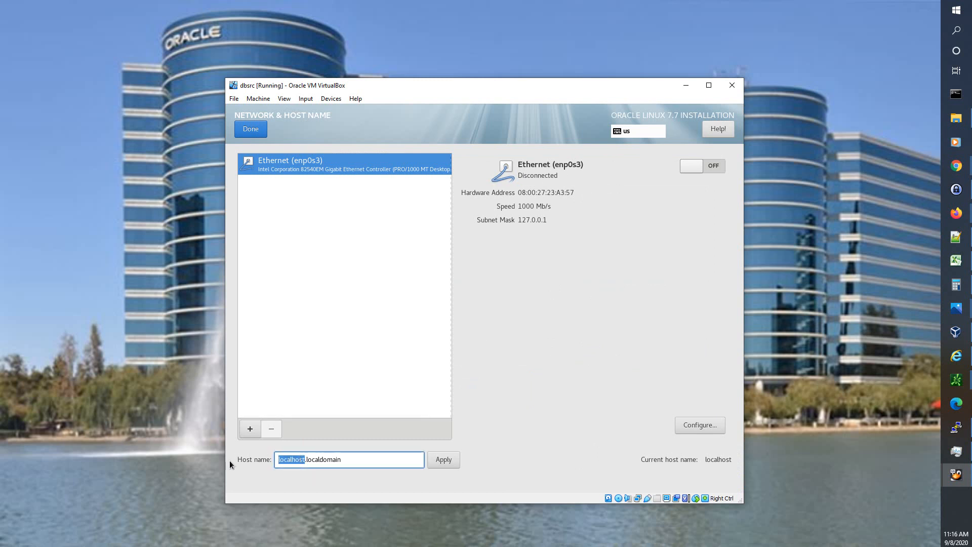
{"action": "type", "text": "dbsrc"}
{"action": "left_click", "coordinate": [442, 460]}
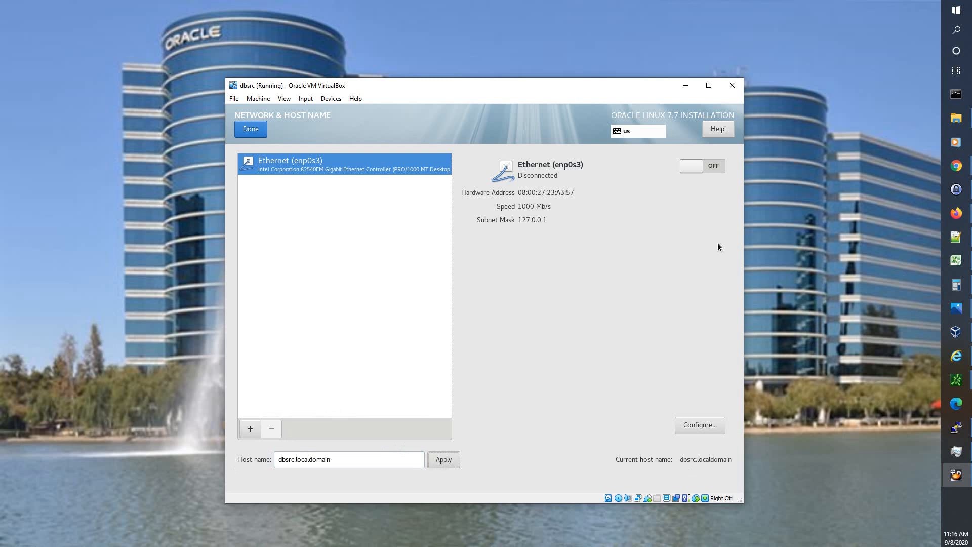
{"action": "left_click", "coordinate": [713, 167]}
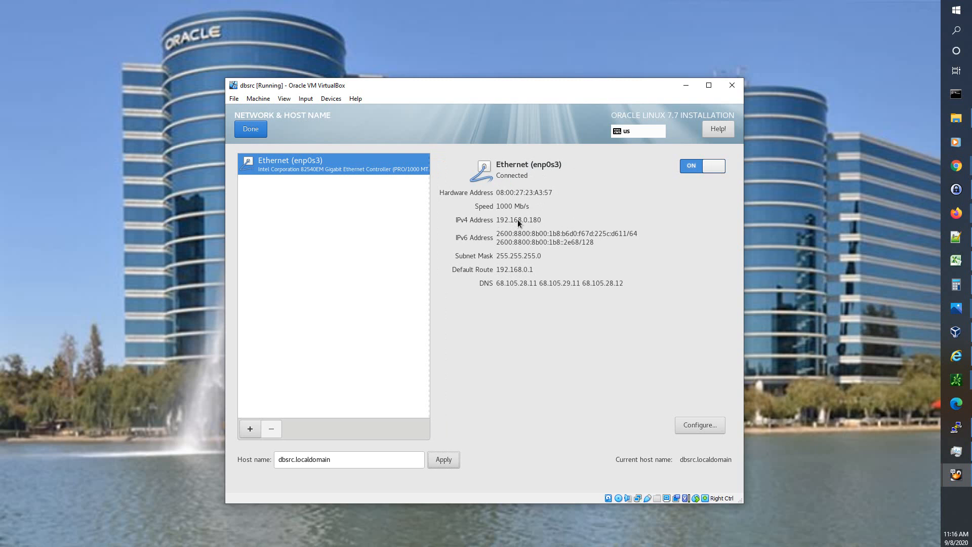
- Enter an MTU of 9000 in the enp0s3 connection editor and return to the dbsrc VM window
{"action": "left_click", "coordinate": [695, 428]}
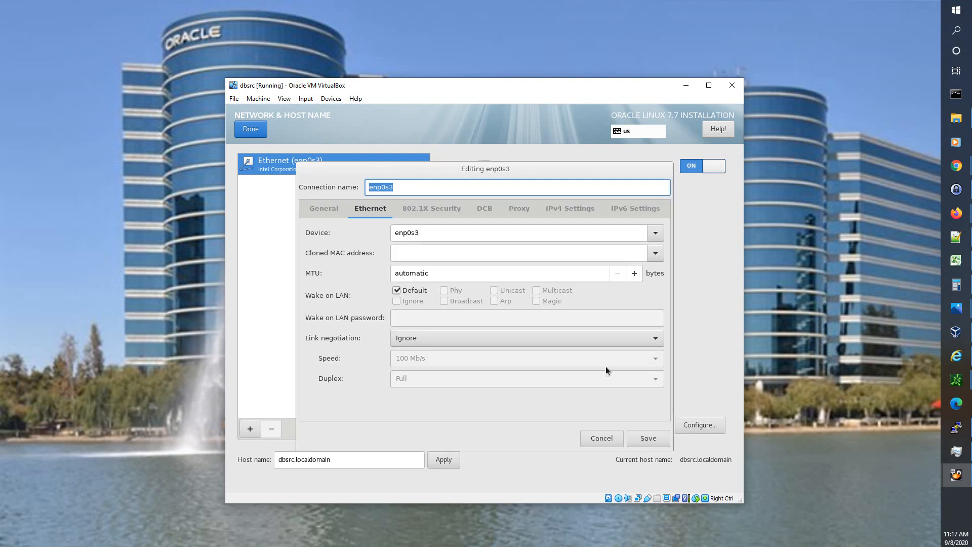
{"action": "double_click", "coordinate": [430, 276]}
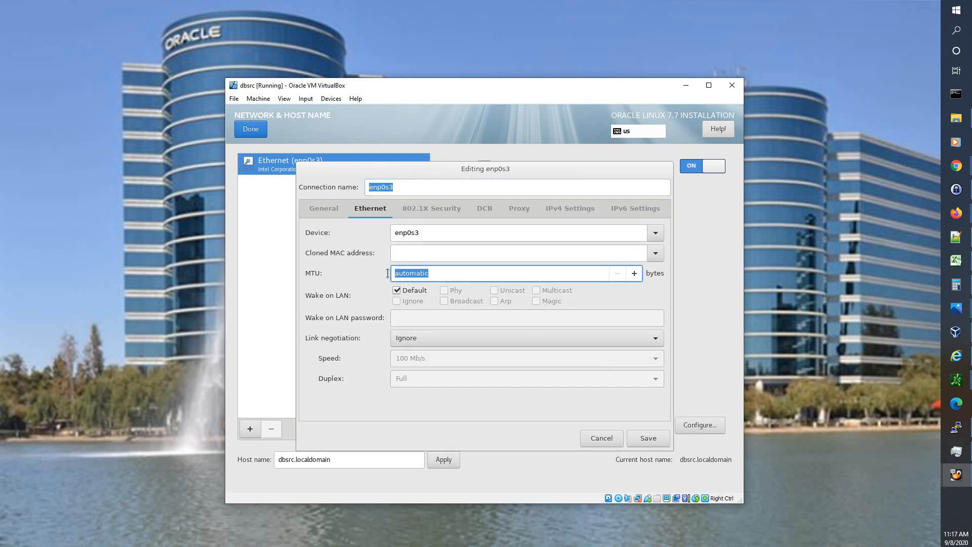
{"action": "type", "text": "9000"}
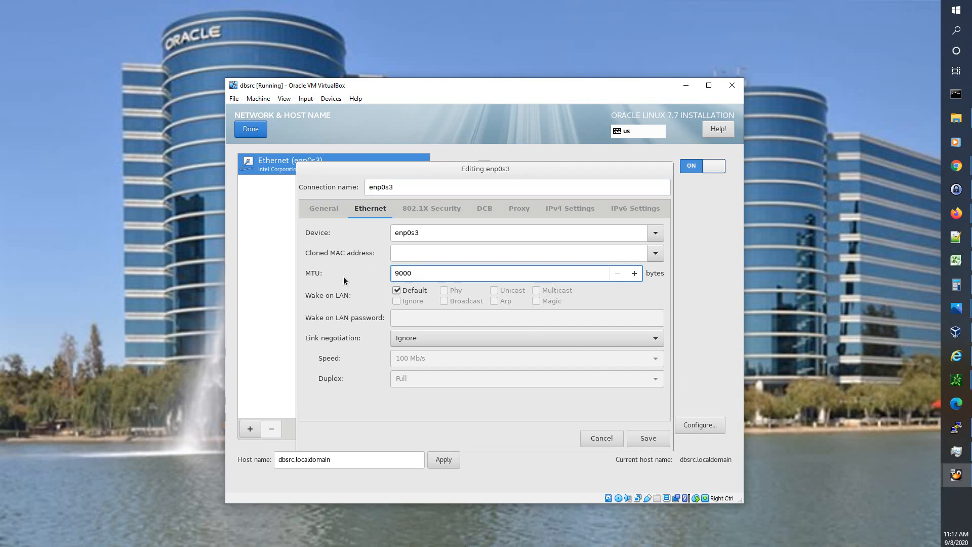
{"action": "key", "text": "super+d"}
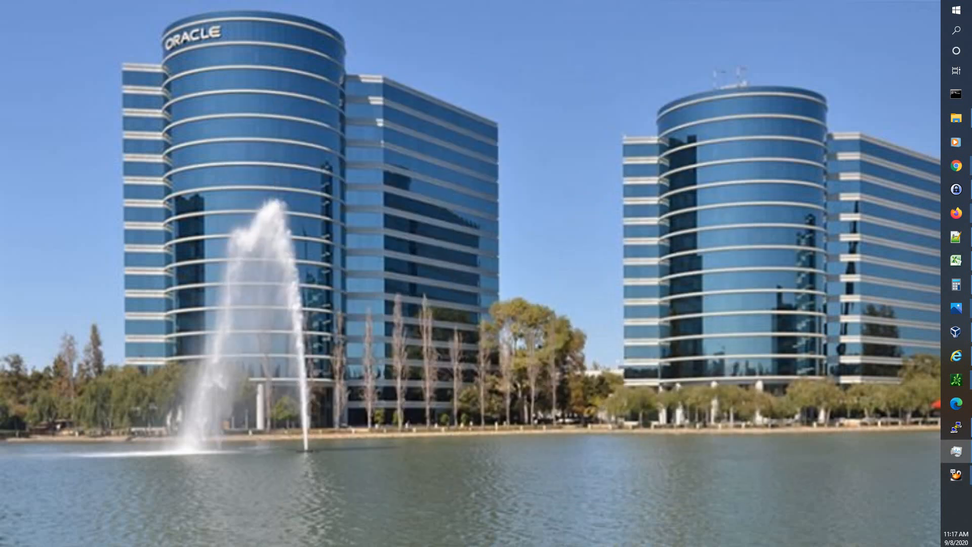
{"action": "mouse_move", "coordinate": [956, 474]}
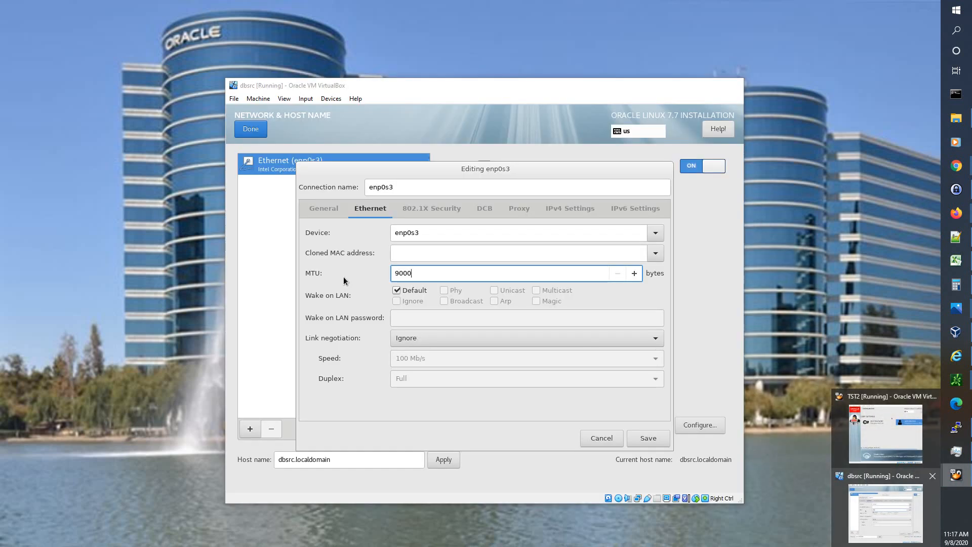
{"action": "left_click", "coordinate": [885, 513]}
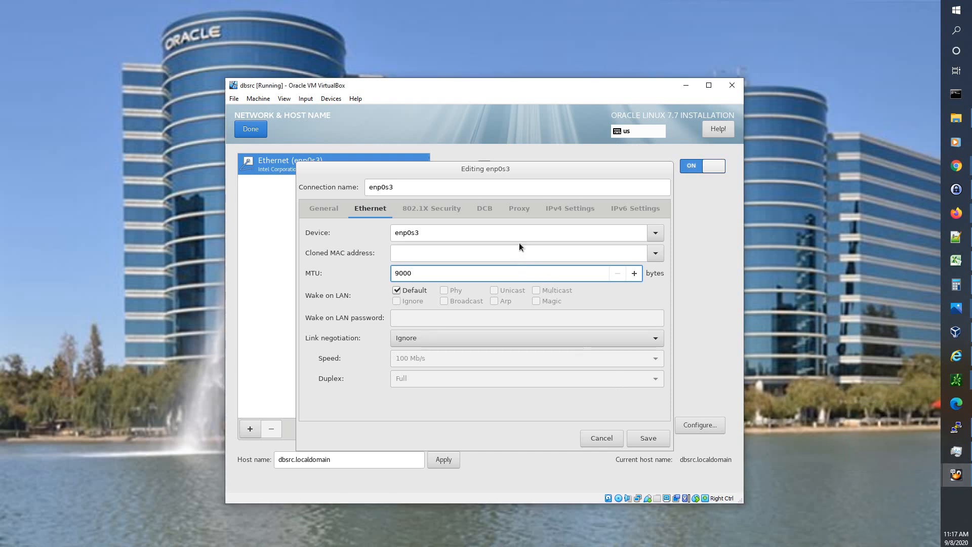
- Switch enp0s3 IPv4 to Manual and add the static address 192.168.0.126
{"action": "left_click", "coordinate": [554, 210]}
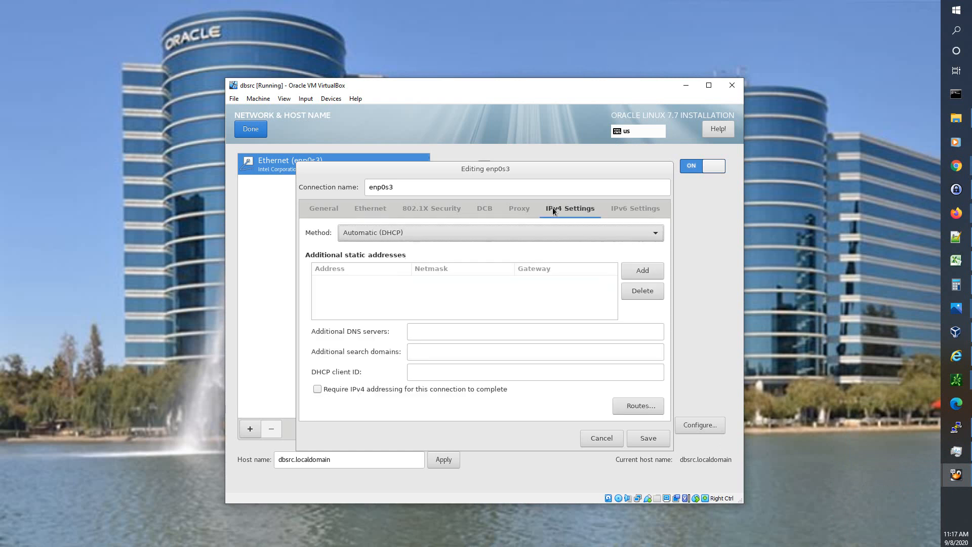
{"action": "left_click", "coordinate": [411, 233]}
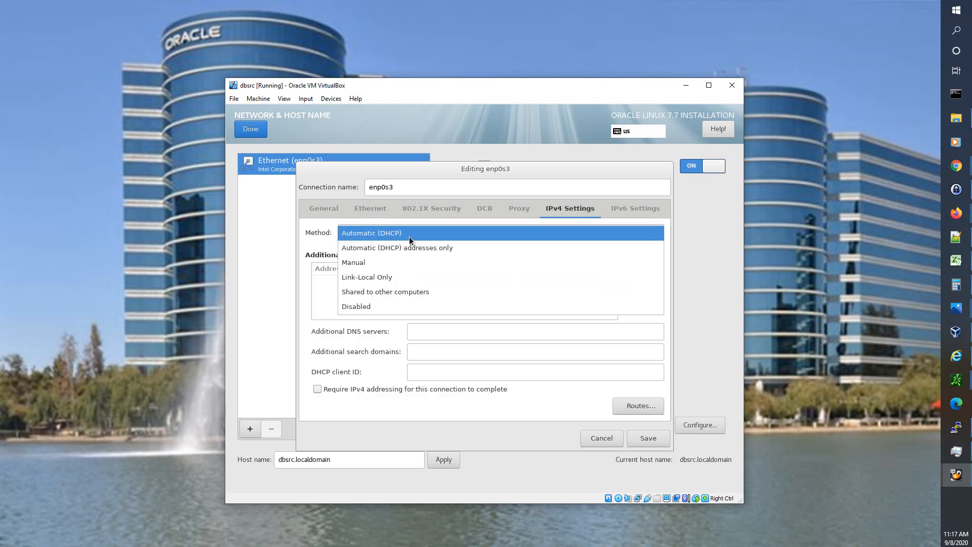
{"action": "left_click", "coordinate": [388, 262]}
{"action": "left_click", "coordinate": [339, 280]}
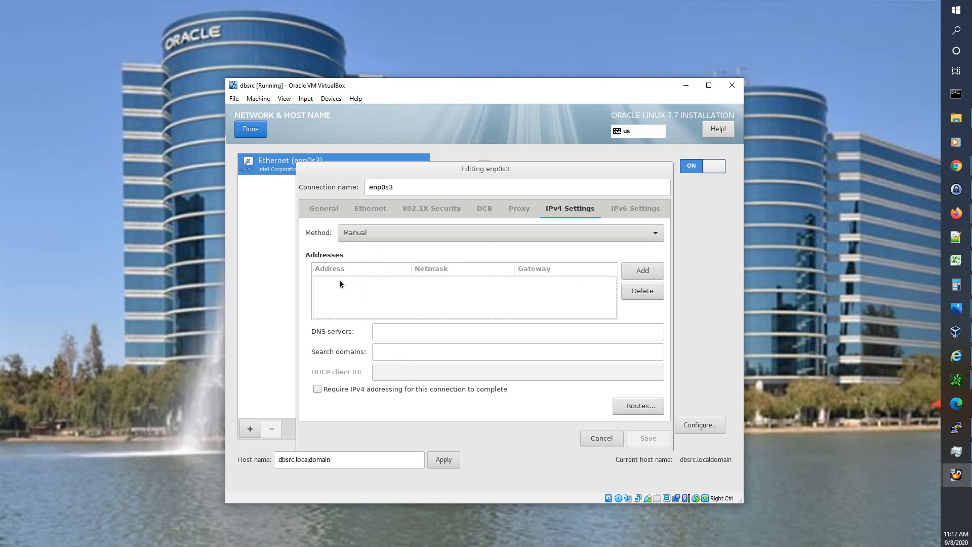
{"action": "left_click", "coordinate": [633, 271]}
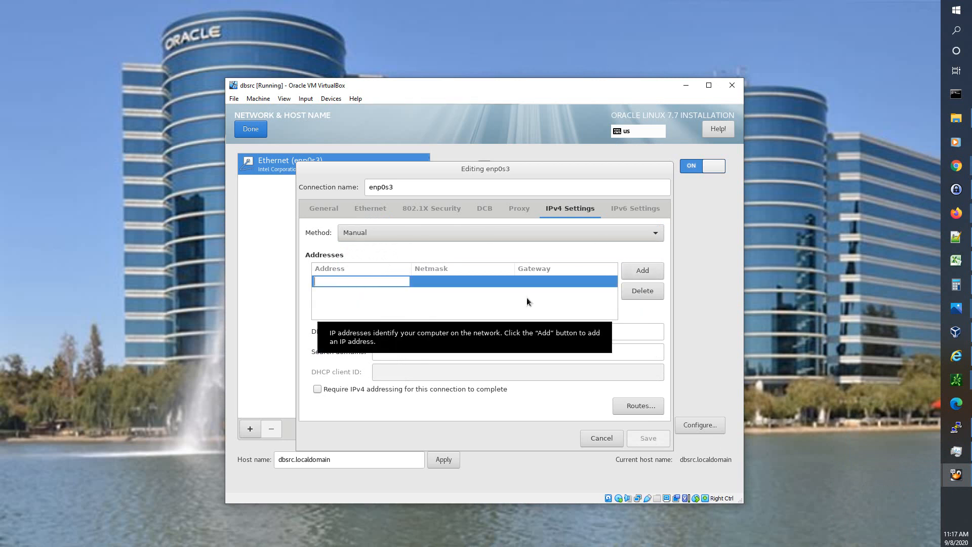
{"action": "type", "text": "192.168"}
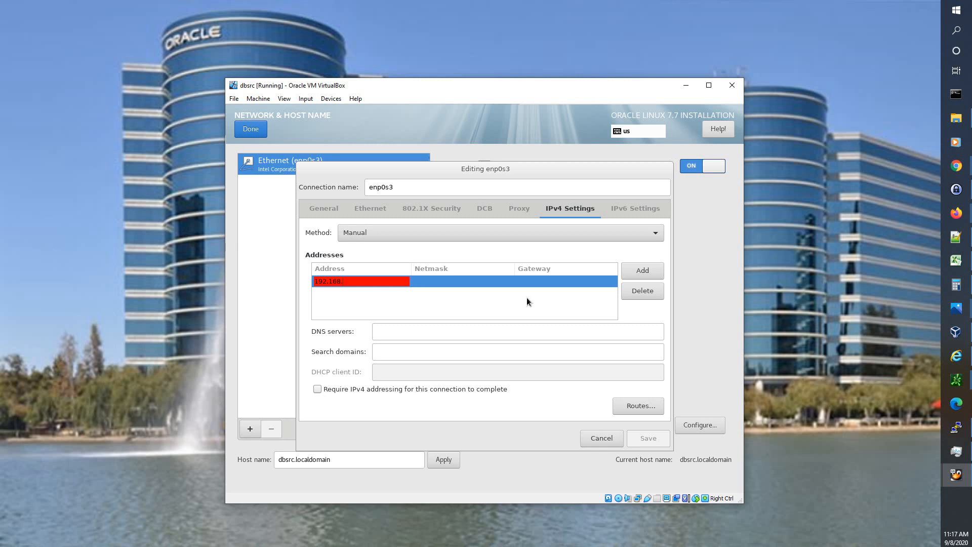
{"action": "type", "text": ".12"}
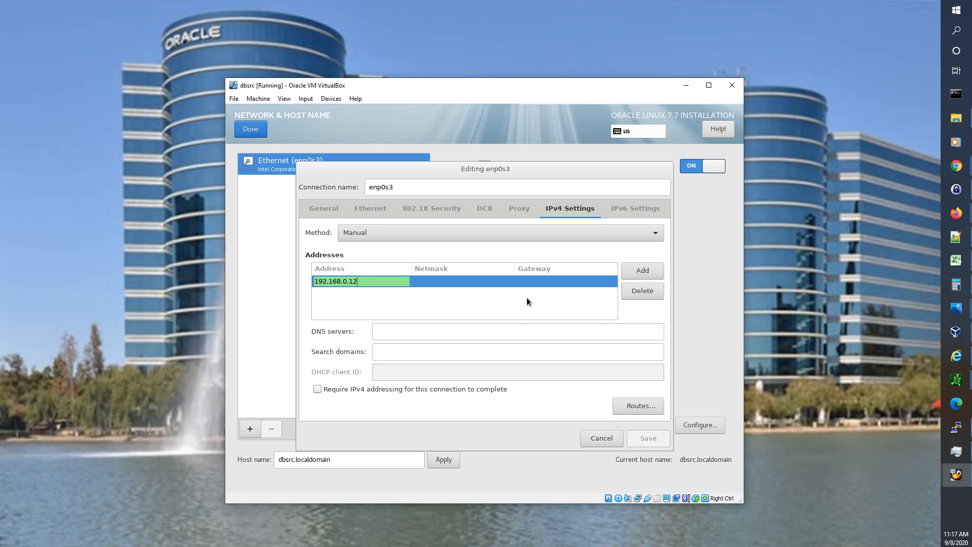
{"action": "type", "text": "6"}
- Enter netmask 24, gateway 192.168.0.1, and DNS servers 8.8.8.8, 192.168.0.1
{"action": "key", "text": "Tab"}
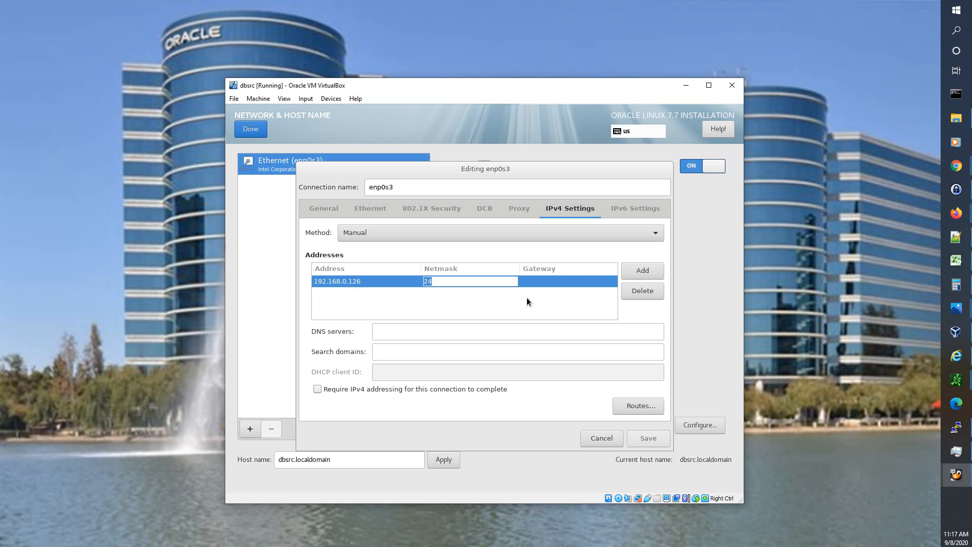
{"action": "type", "text": "24"}
{"action": "key", "text": "Tab"}
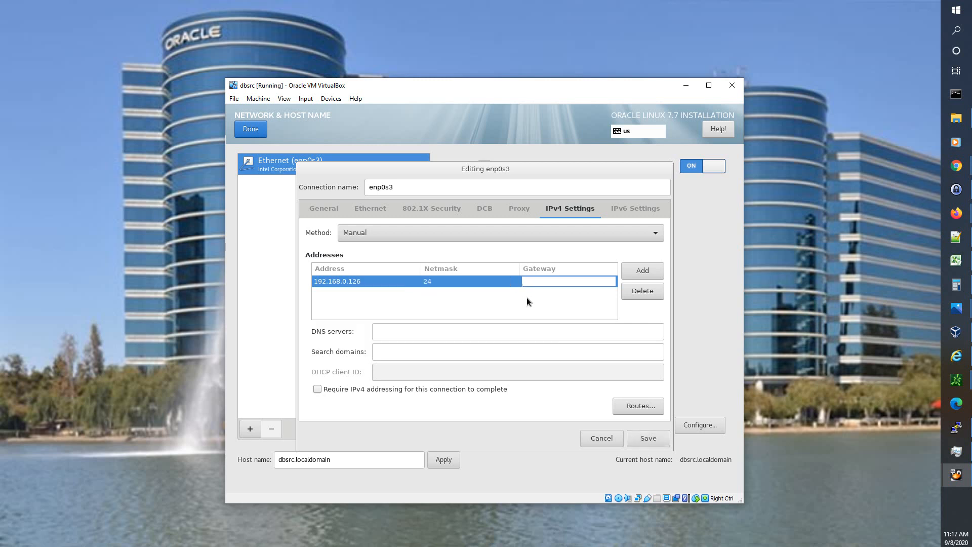
{"action": "type", "text": "192.1"}
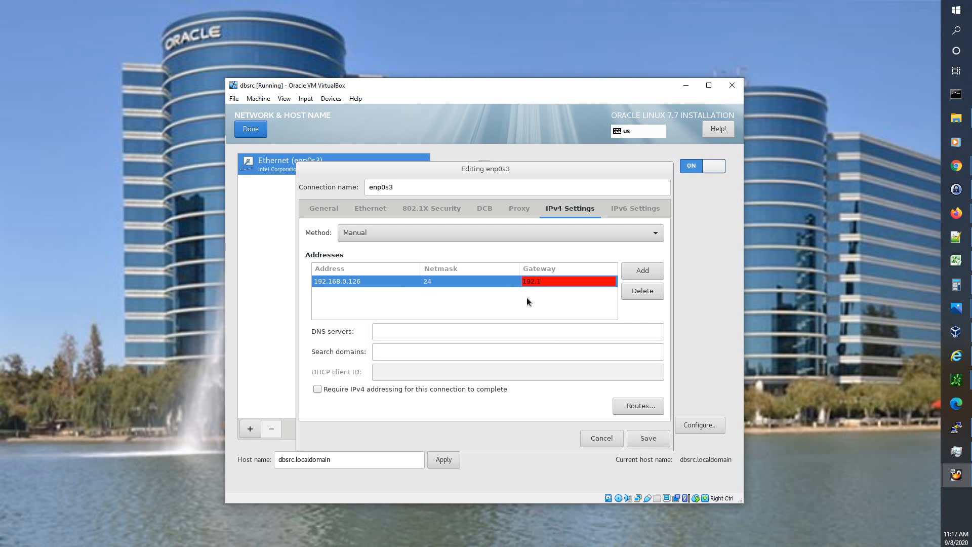
{"action": "type", "text": "68.0.1"}
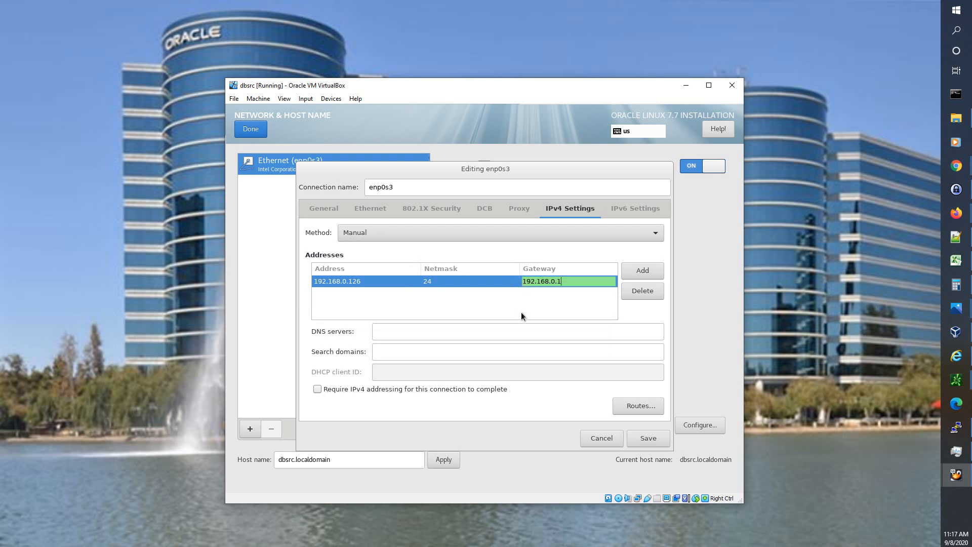
{"action": "left_click", "coordinate": [514, 332]}
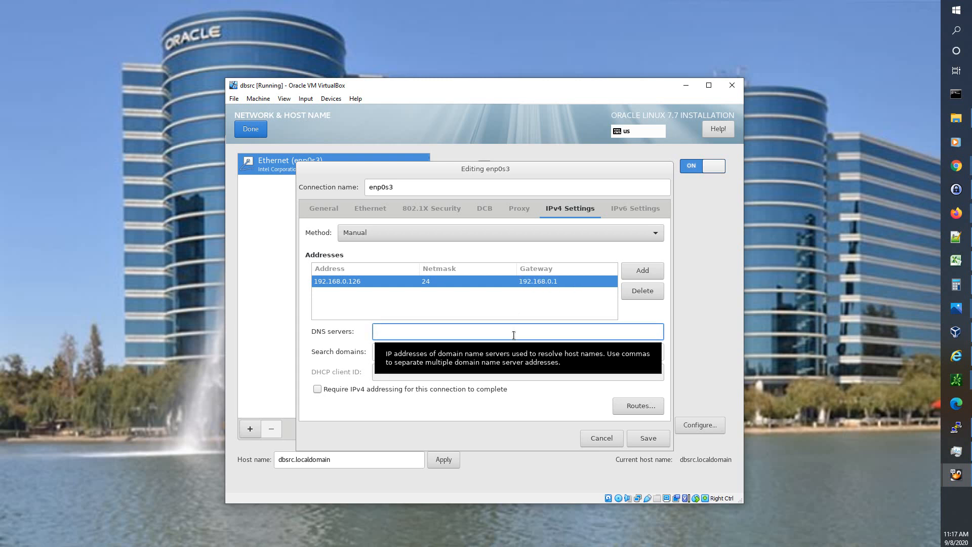
{"action": "type", "text": "8"}
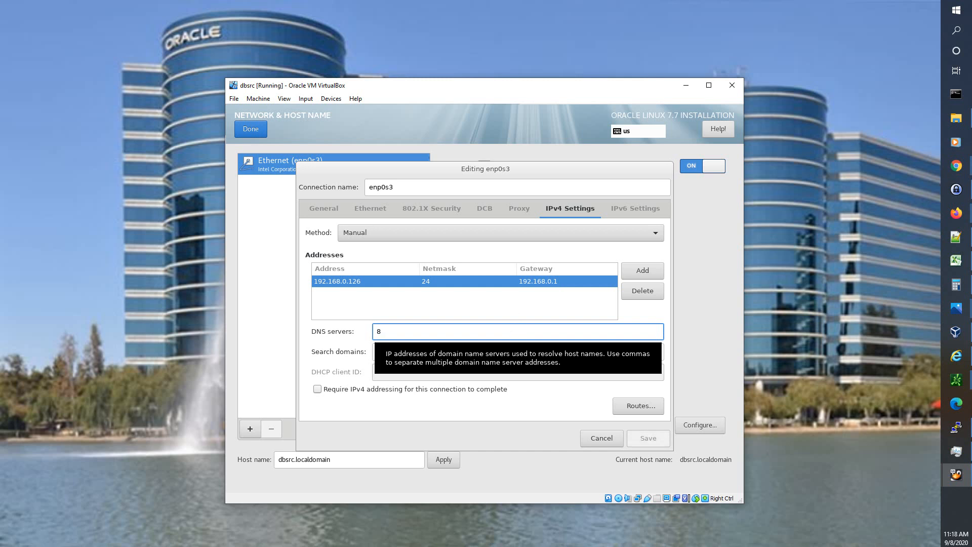
{"action": "type", "text": ".8.8.8"}
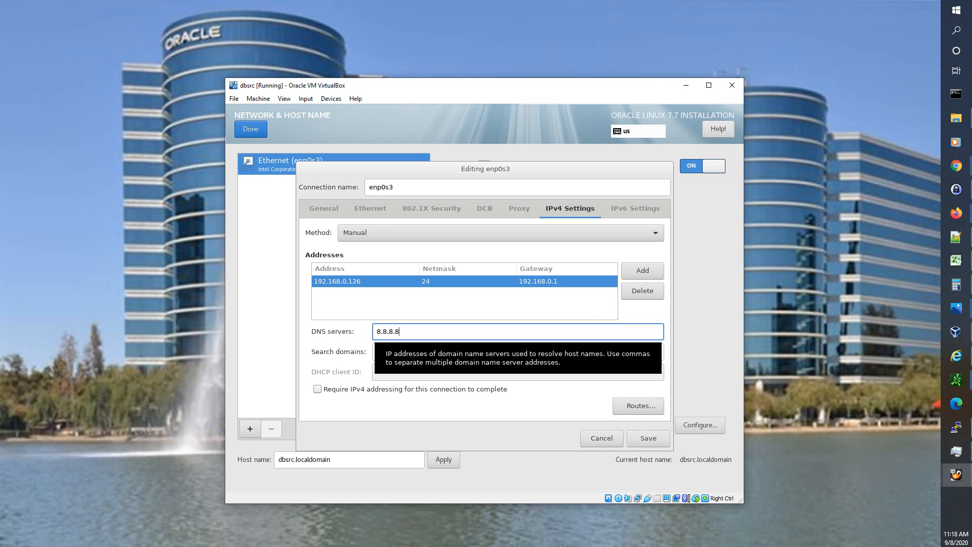
{"action": "type", "text": ", 192.1"}
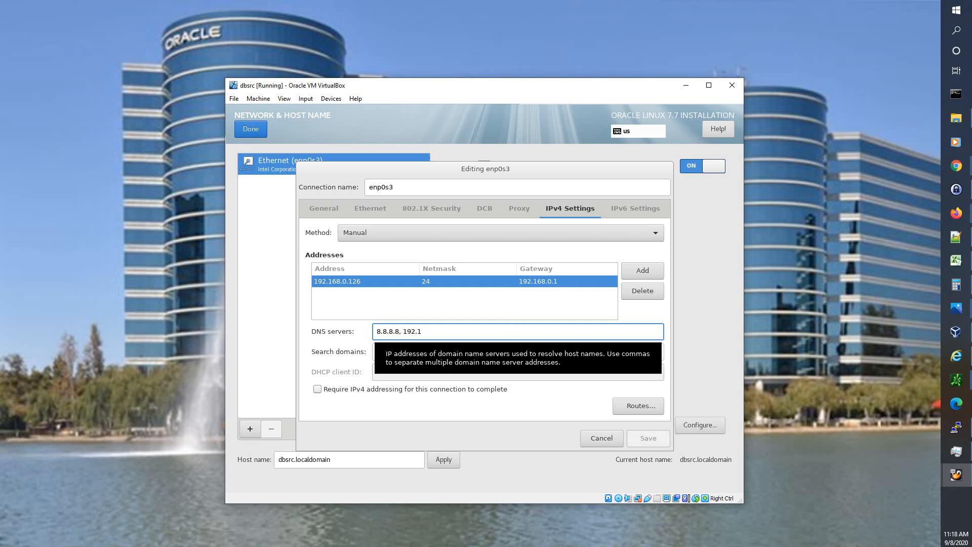
{"action": "type", "text": "68.0.1"}
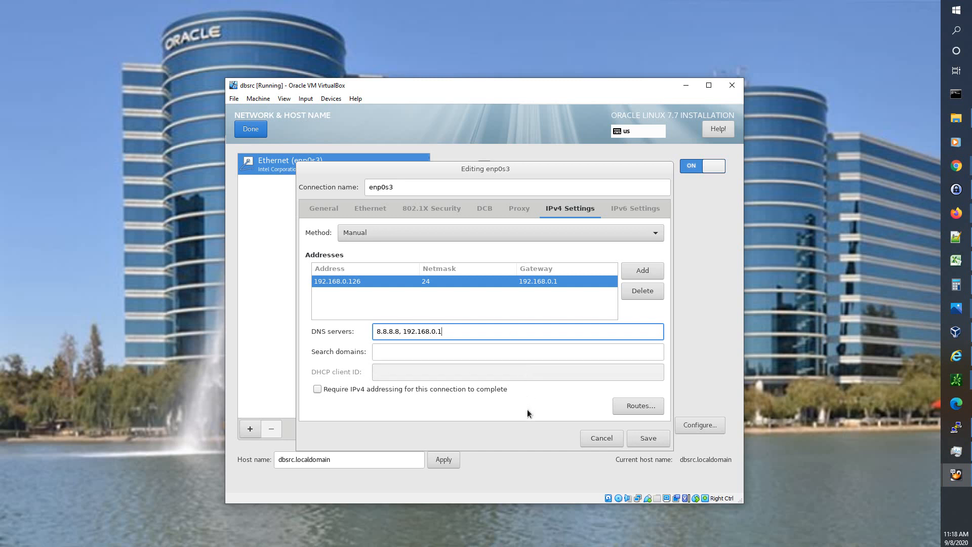
{"action": "left_click", "coordinate": [522, 350]}
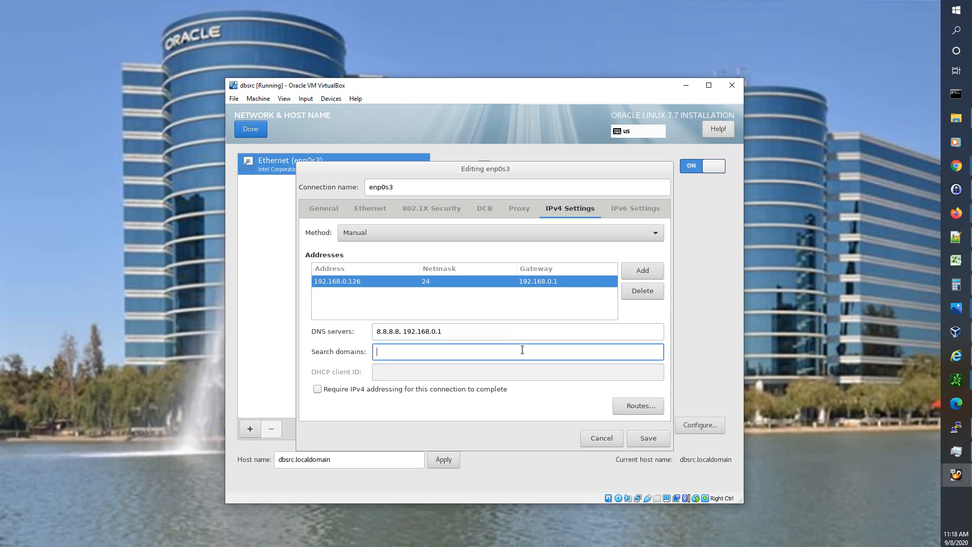
- Save the enp0s3 connection and leave Network & Host Name for the summary
{"action": "left_click", "coordinate": [645, 438]}
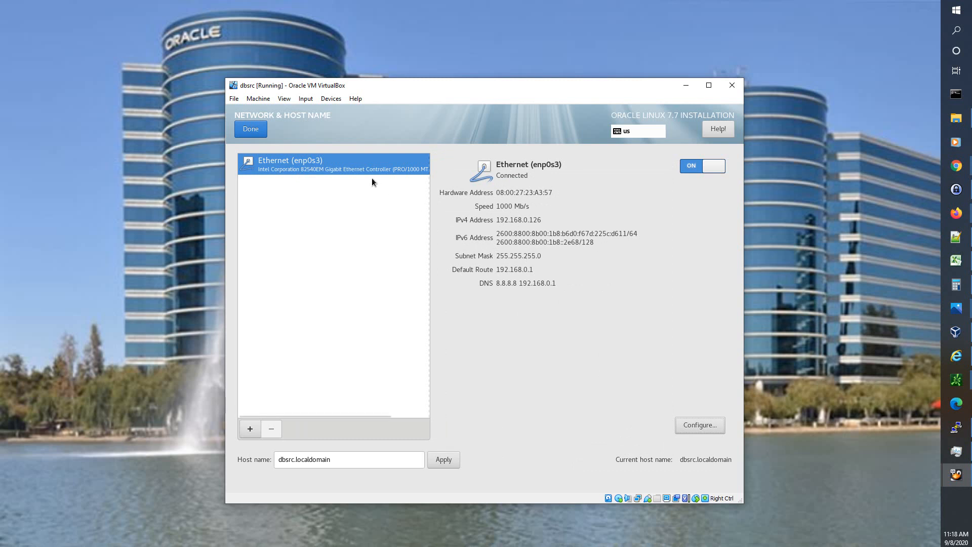
{"action": "left_click", "coordinate": [254, 130]}
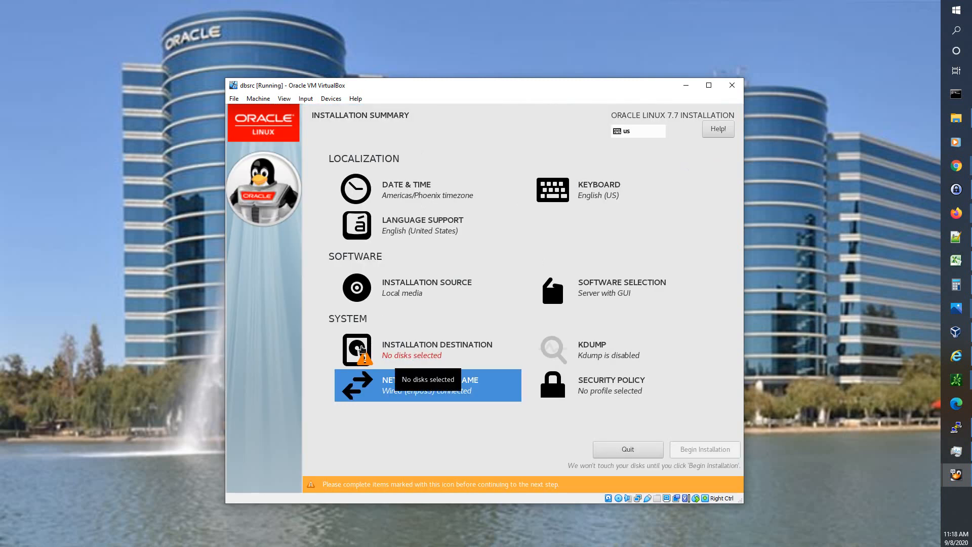
- Select disks sda (256 MiB), sdb (17 GiB) and sdc (101 GiB) with manual partitioning
{"action": "left_click", "coordinate": [428, 347]}
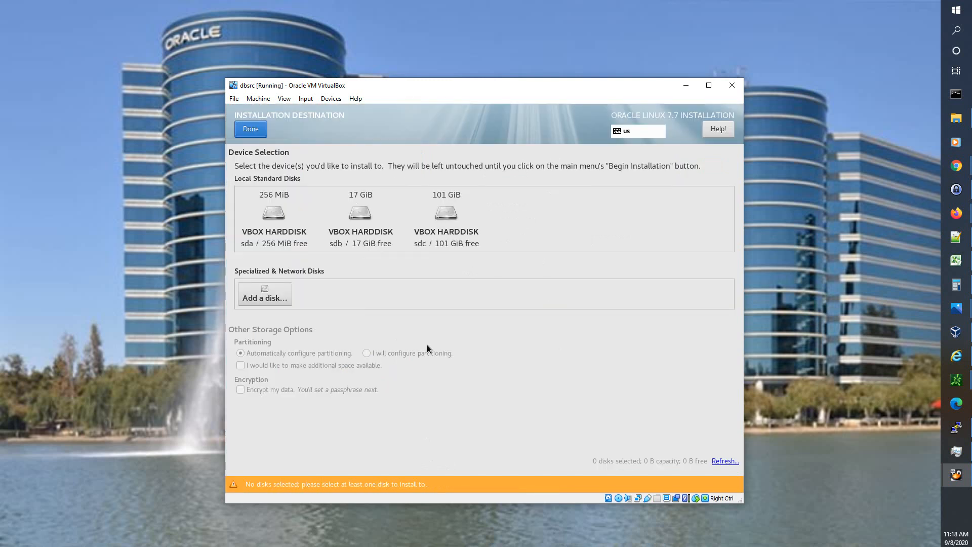
{"action": "left_click", "coordinate": [278, 220]}
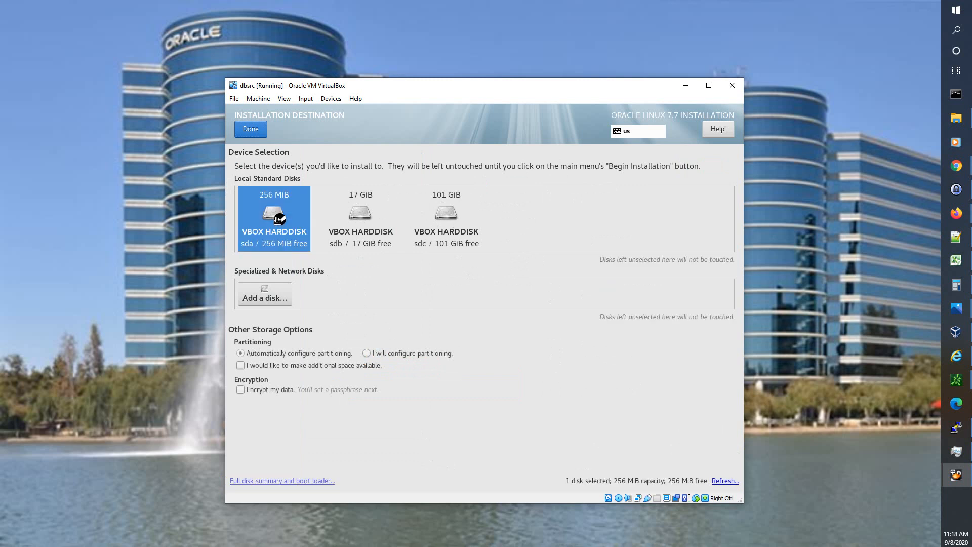
{"action": "left_click", "coordinate": [356, 217]}
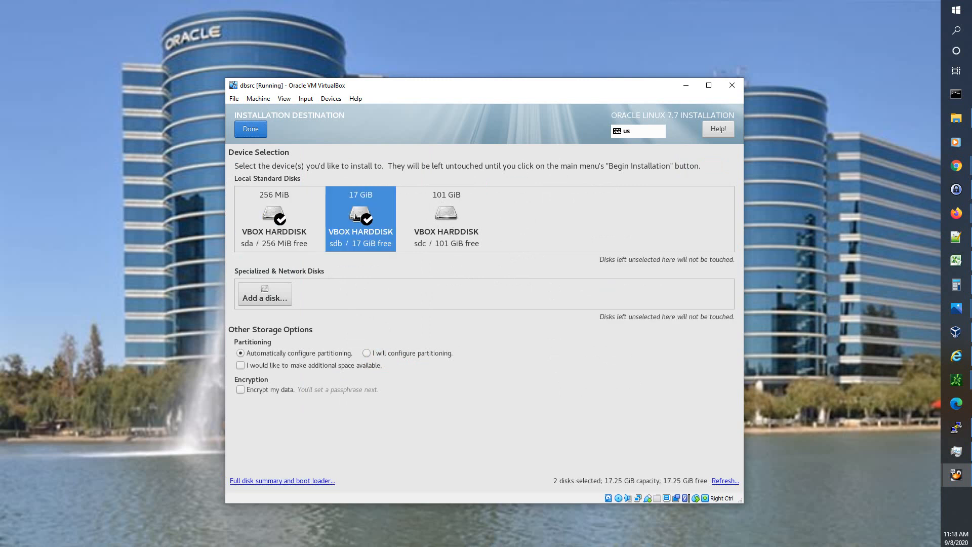
{"action": "left_click", "coordinate": [440, 217]}
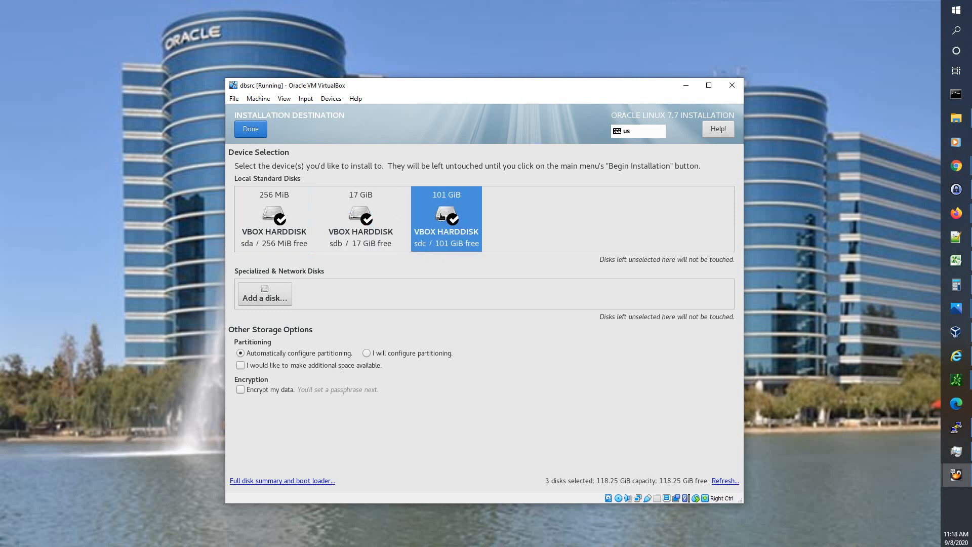
{"action": "left_click", "coordinate": [366, 353]}
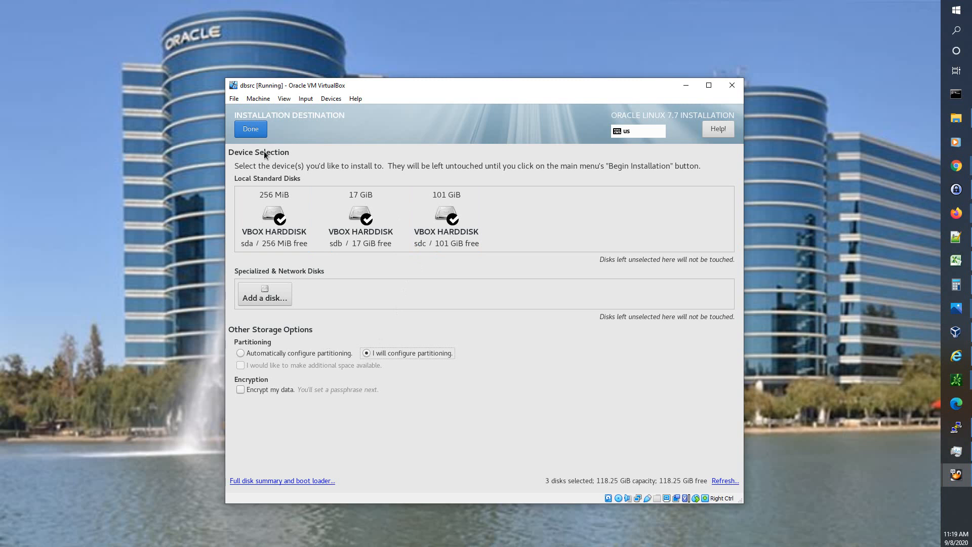
{"action": "left_click", "coordinate": [251, 130]}
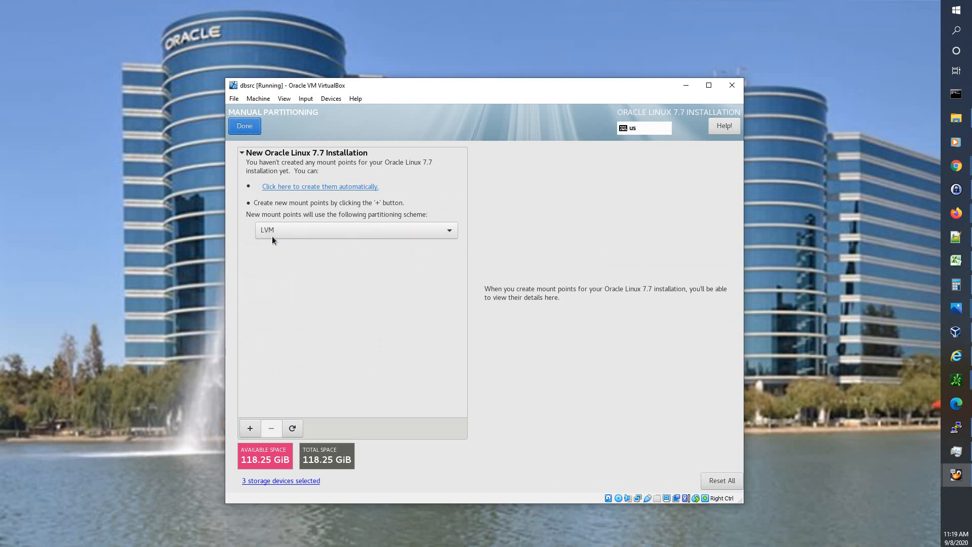
- Add a / mount point with a desired capacity of 100 GiB
{"action": "left_click", "coordinate": [250, 429]}
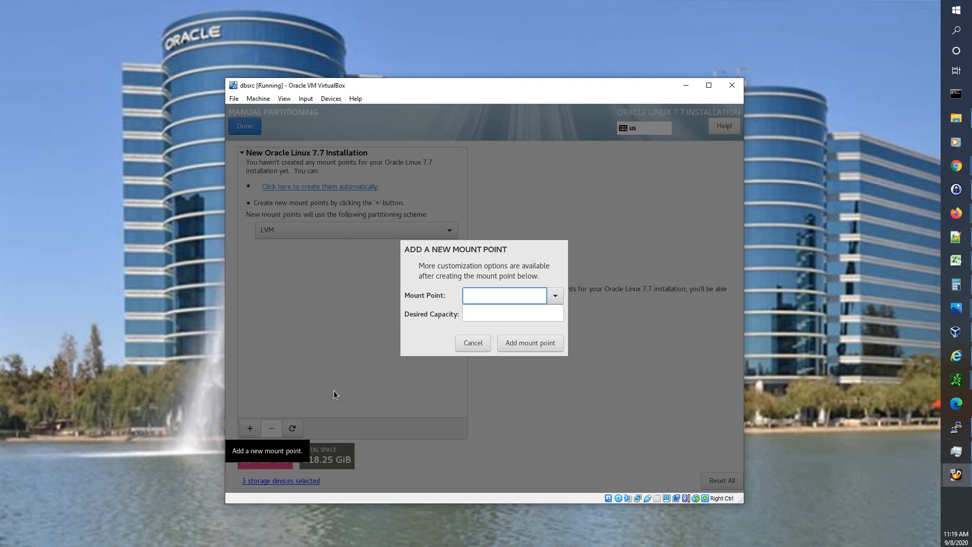
{"action": "type", "text": "/u0"}
{"action": "key", "text": "BackSpace"}
{"action": "key", "text": "BackSpace"}
{"action": "key", "text": "BackSpace"}
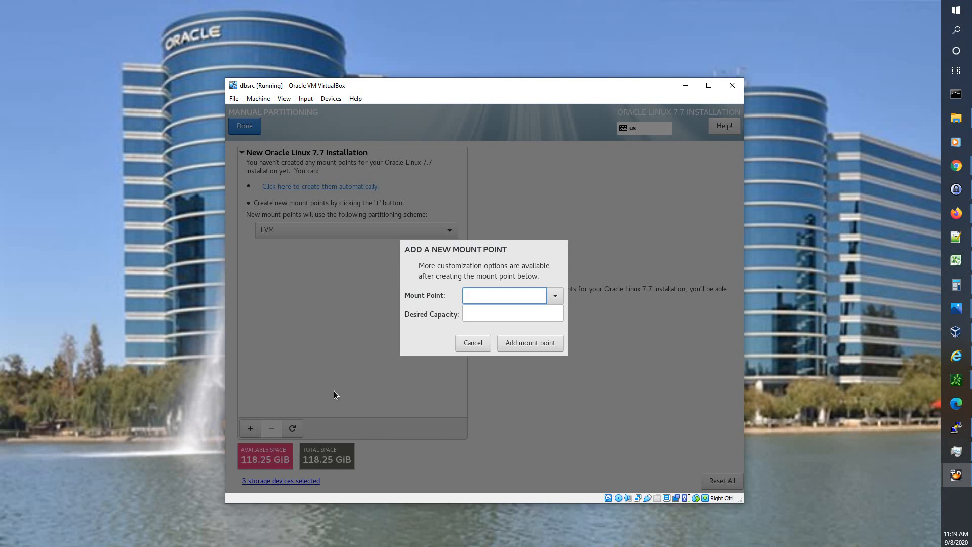
{"action": "type", "text": "/"}
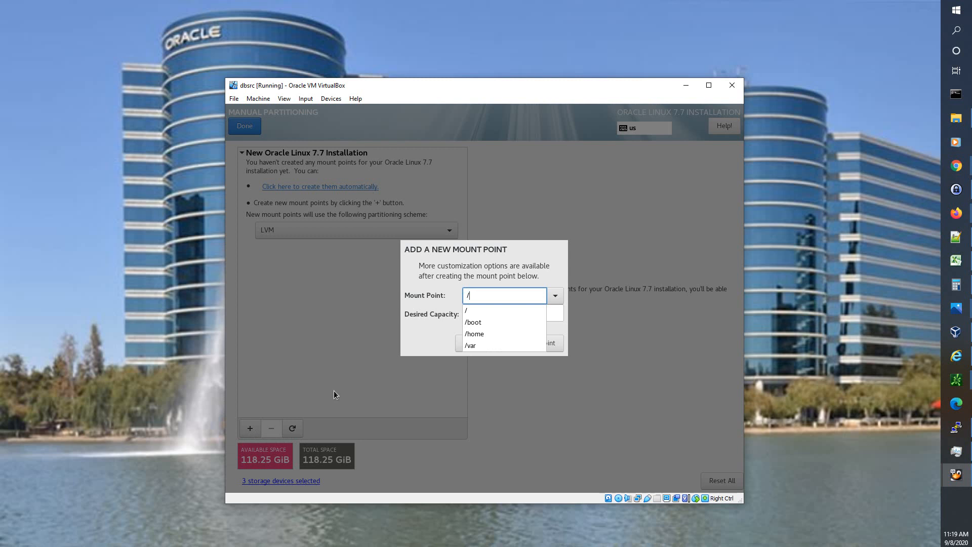
{"action": "key", "text": "Escape"}
{"action": "key", "text": "Tab"}
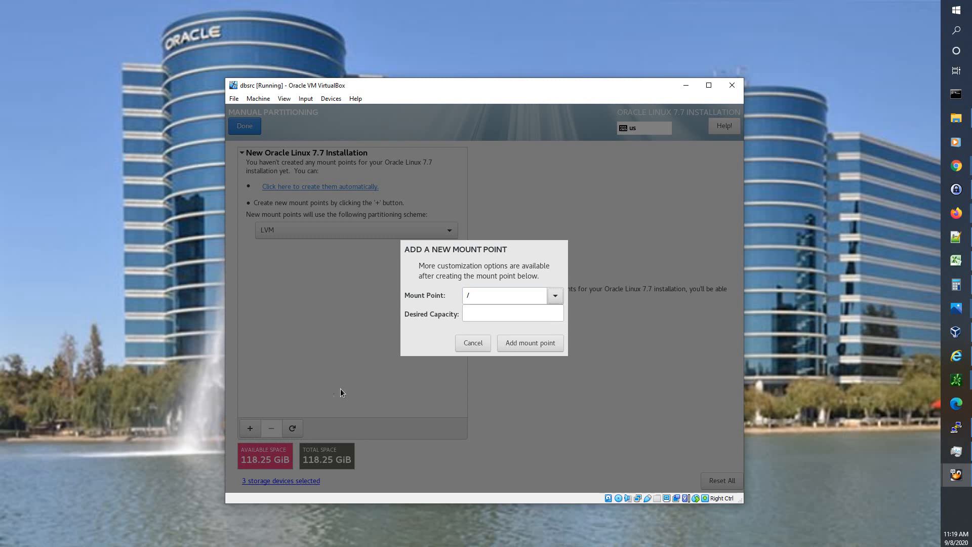
{"action": "left_click", "coordinate": [494, 312]}
{"action": "type", "text": "100 GiB"}
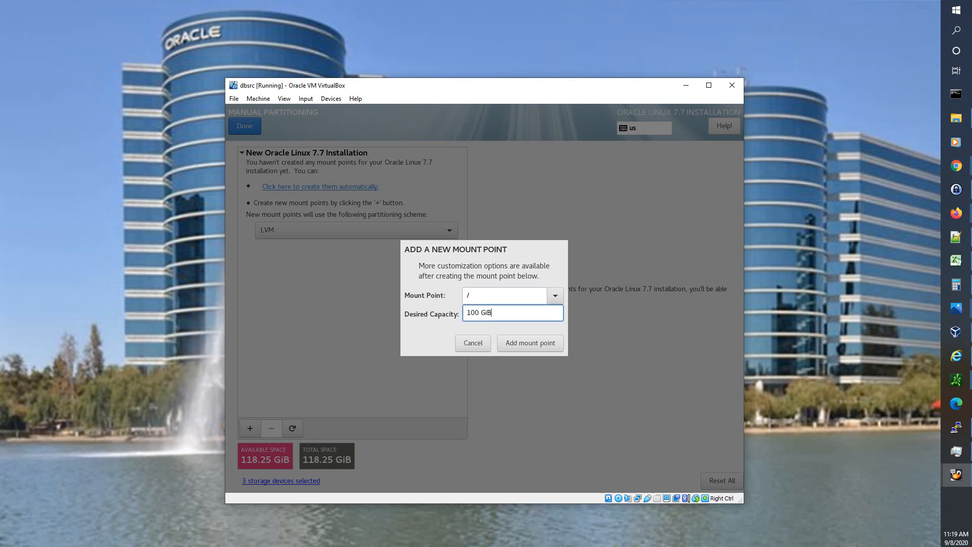
{"action": "key", "text": "Tab"}
{"action": "key", "text": "Tab"}
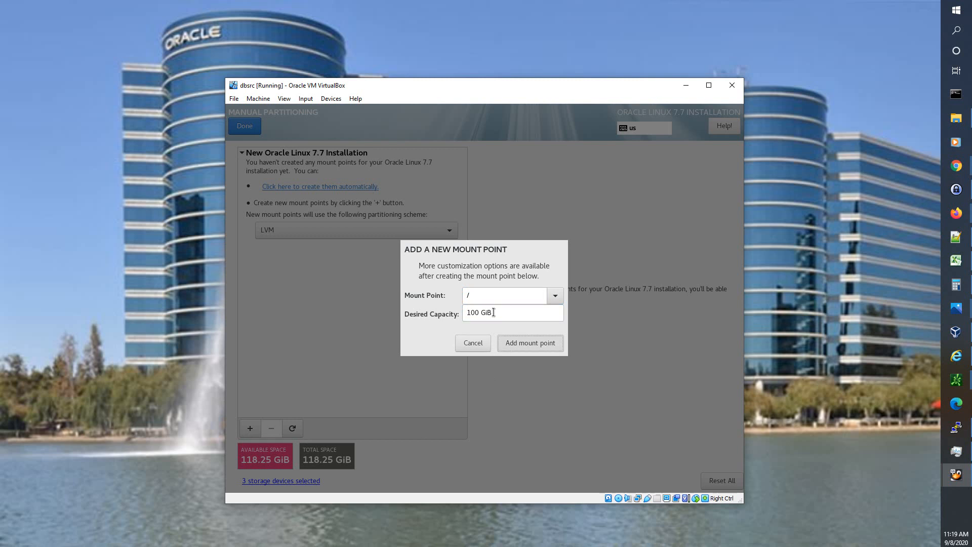
{"action": "key", "text": "Return"}
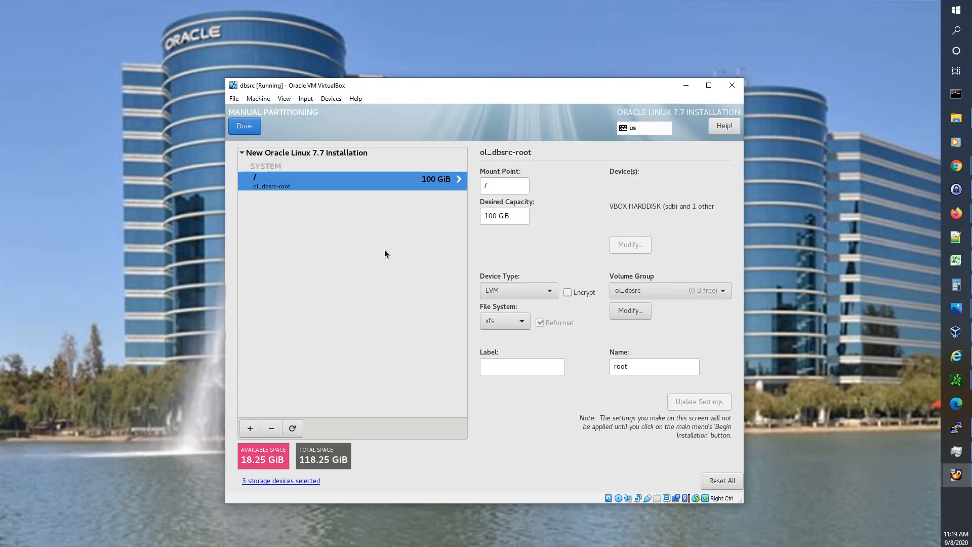
- Add a 16 GiB swap mount point, then start adding another mount point
{"action": "left_click", "coordinate": [251, 428]}
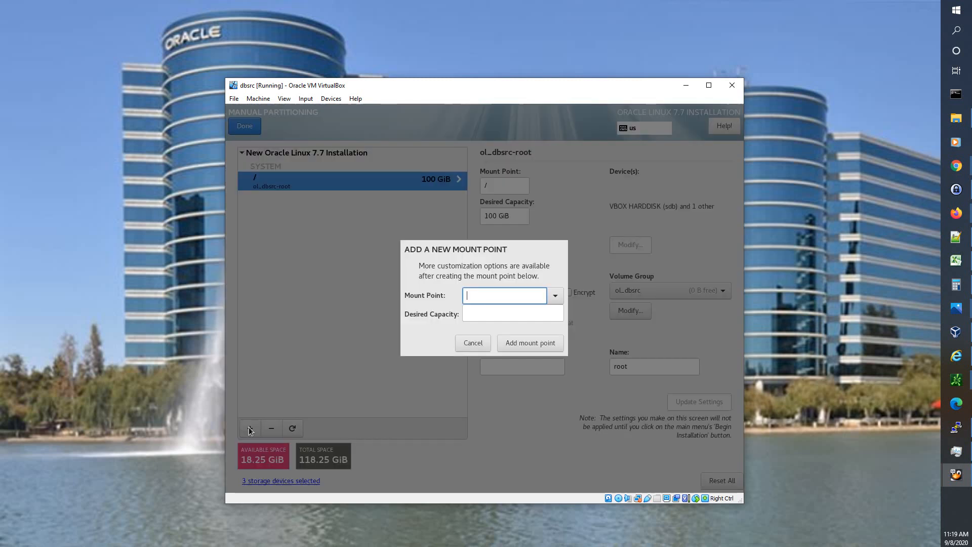
{"action": "left_click", "coordinate": [558, 297]}
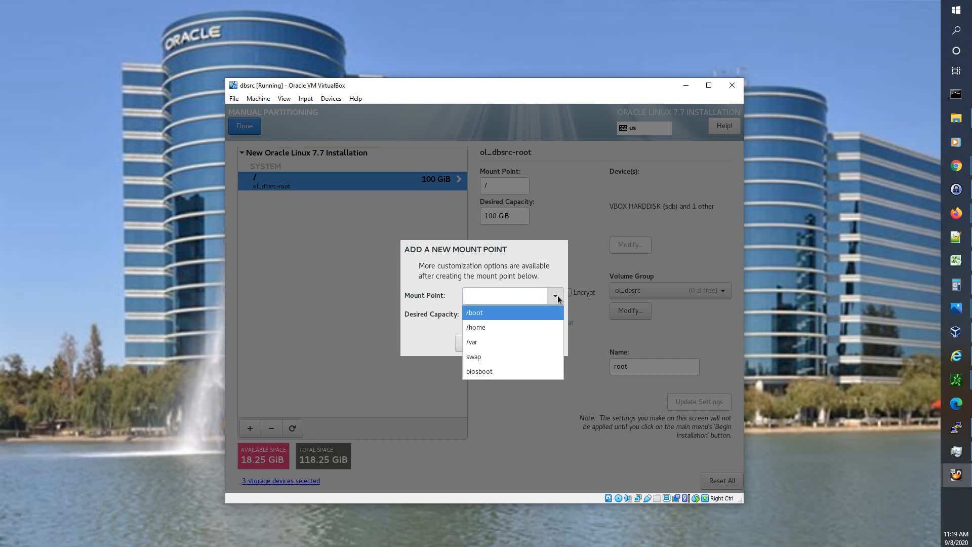
{"action": "left_click", "coordinate": [505, 356]}
{"action": "left_click", "coordinate": [498, 315]}
{"action": "type", "text": "16 G"}
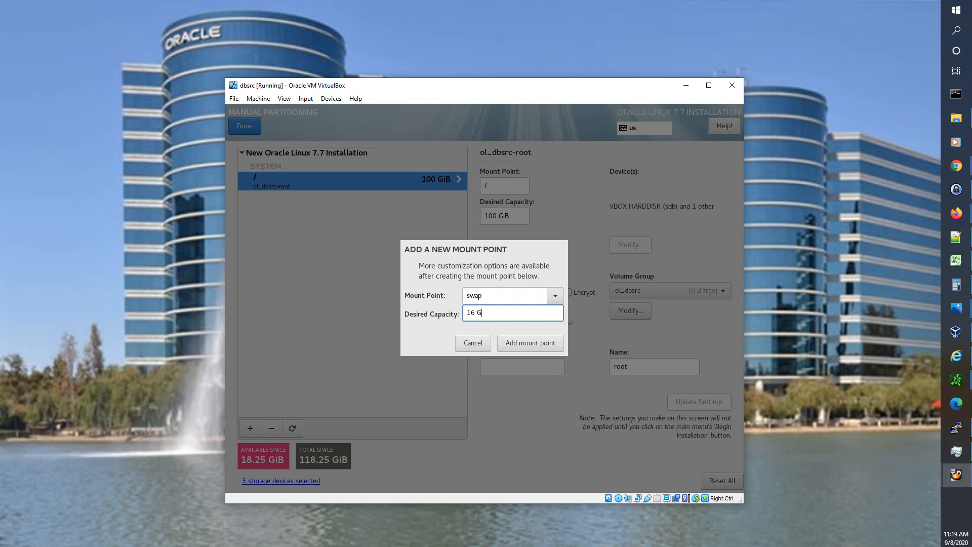
{"action": "type", "text": "iB"}
{"action": "left_click", "coordinate": [526, 342]}
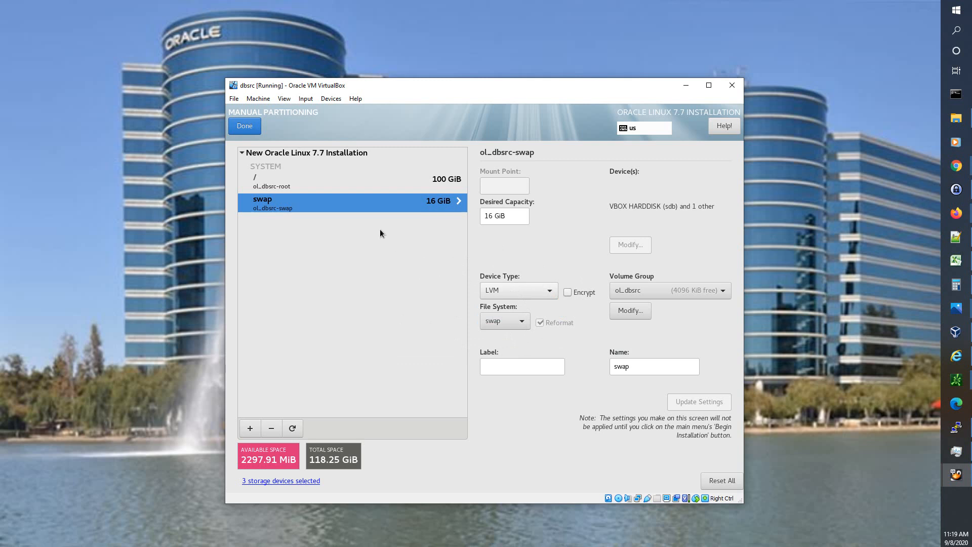
{"action": "left_click", "coordinate": [248, 429]}
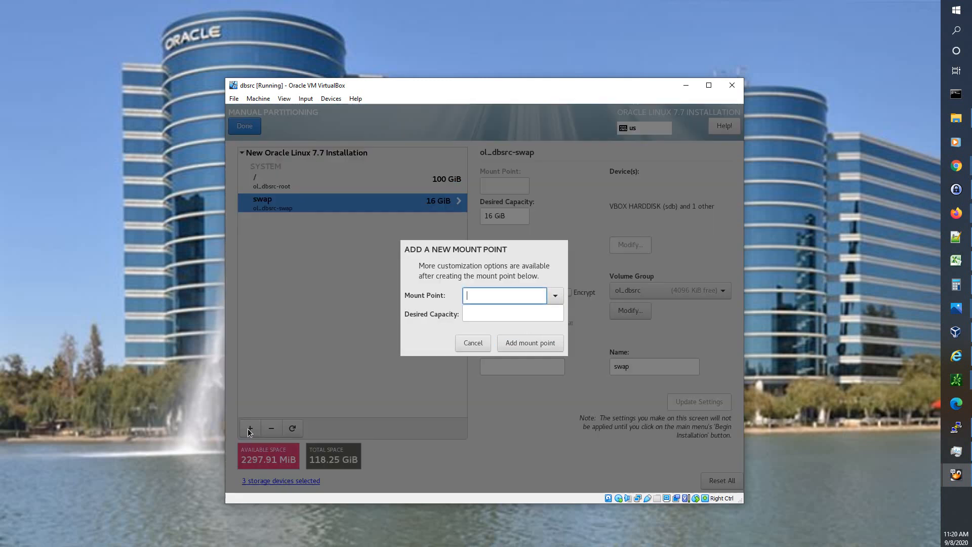
- Add a /boot mount point with a desired capacity of 256 MiB
{"action": "left_click", "coordinate": [554, 296]}
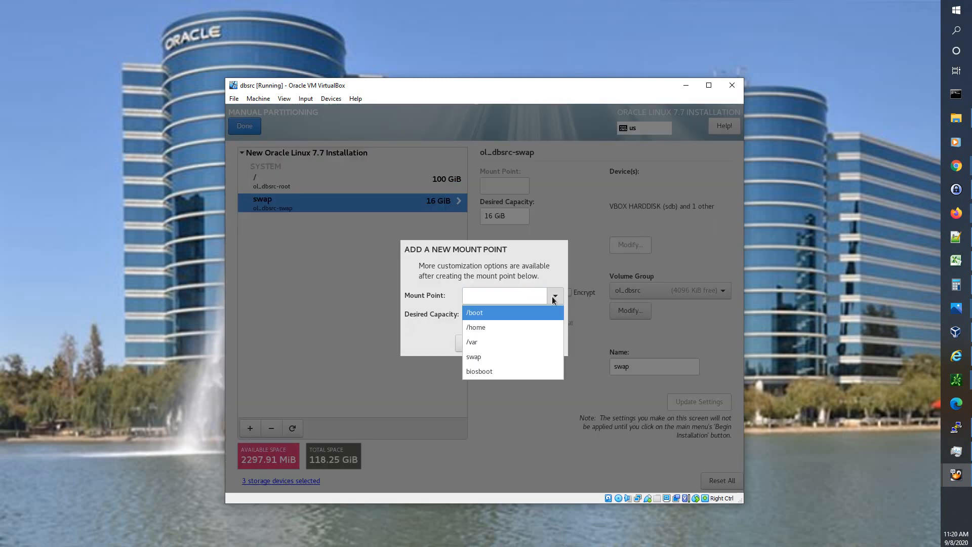
{"action": "left_click", "coordinate": [525, 315]}
{"action": "left_click", "coordinate": [521, 316]}
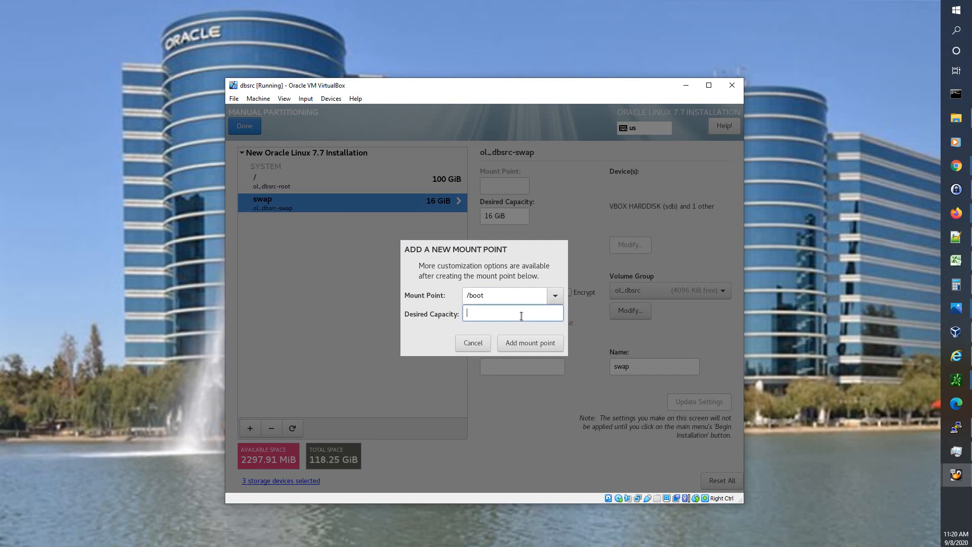
{"action": "type", "text": "256 MiB"}
{"action": "key", "text": "Tab"}
{"action": "key", "text": "Tab"}
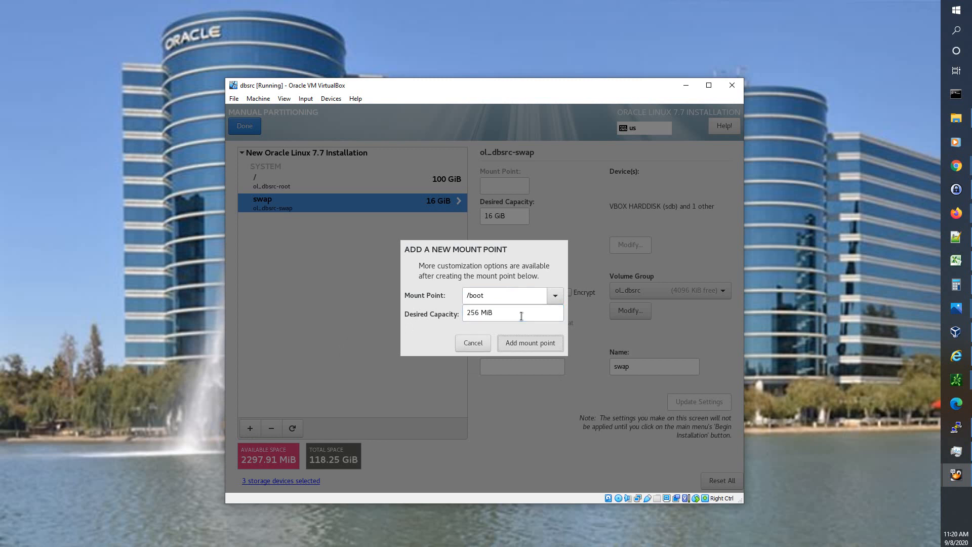
{"action": "key", "text": "Return"}
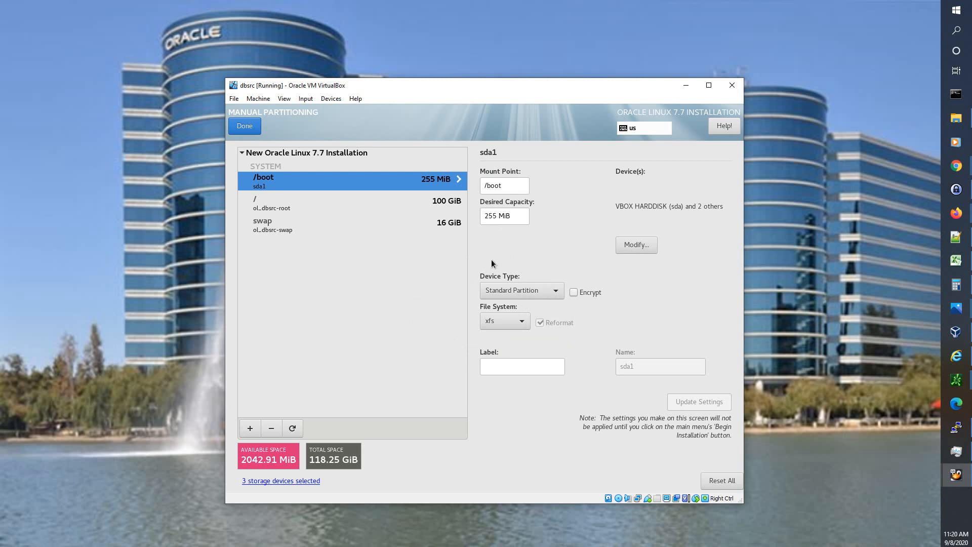
- Restrict /boot to disk sda only, then bring up the swap partition's settings
{"action": "left_click", "coordinate": [631, 248]}
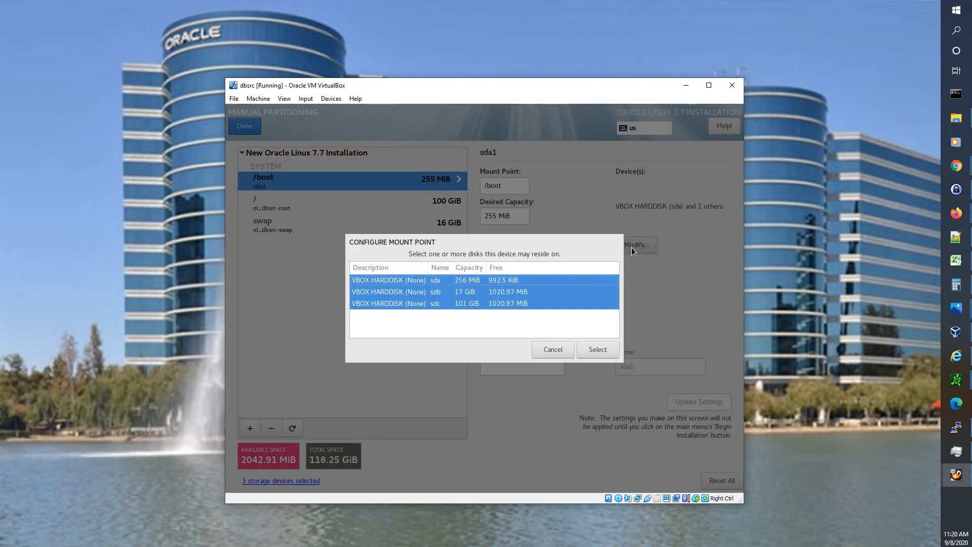
{"action": "left_click", "coordinate": [448, 279]}
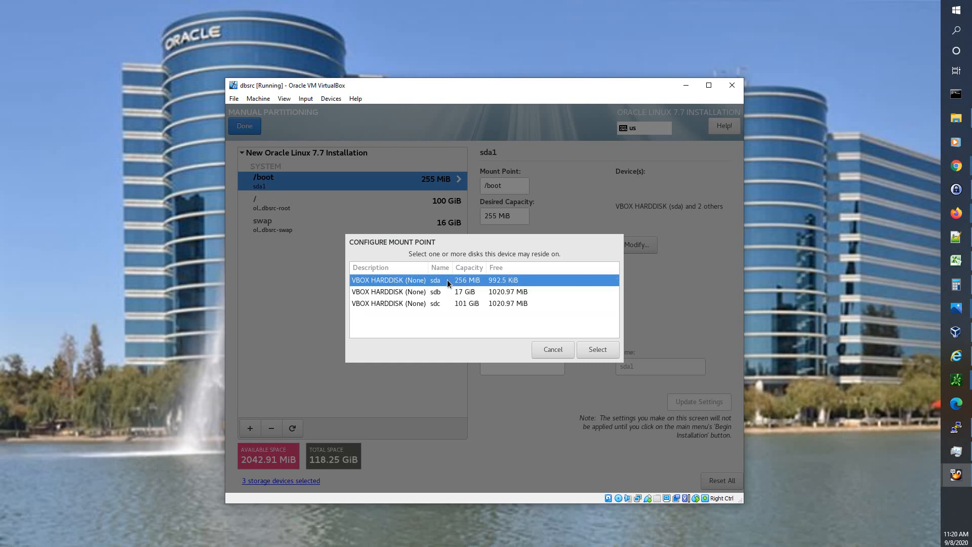
{"action": "left_click", "coordinate": [609, 348]}
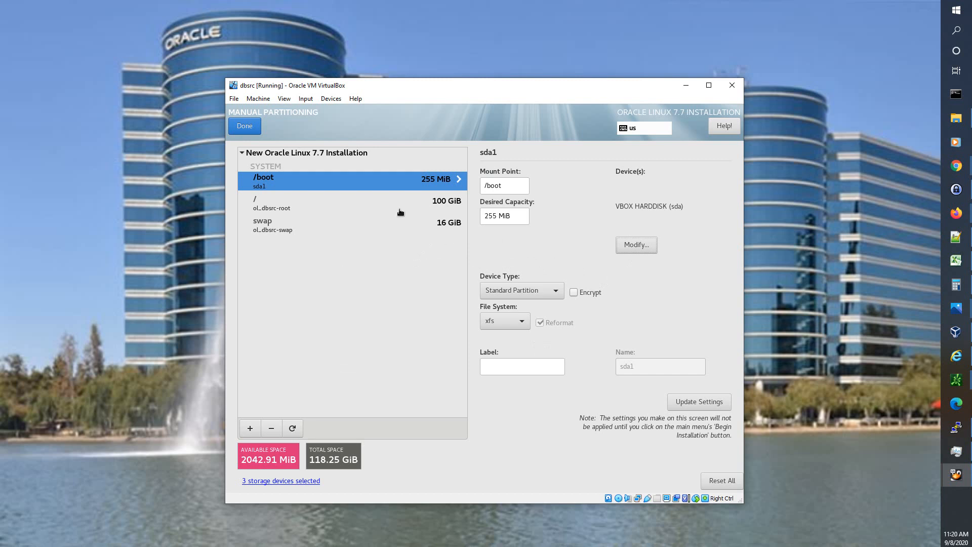
{"action": "left_click", "coordinate": [331, 230]}
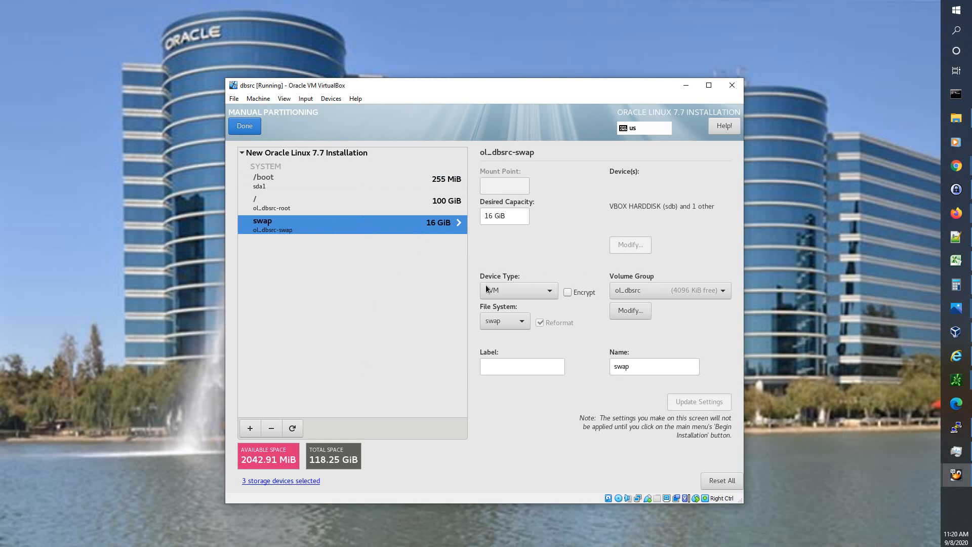
- Change swap to a Standard Partition placed only on disk sdb
{"action": "left_click", "coordinate": [550, 293]}
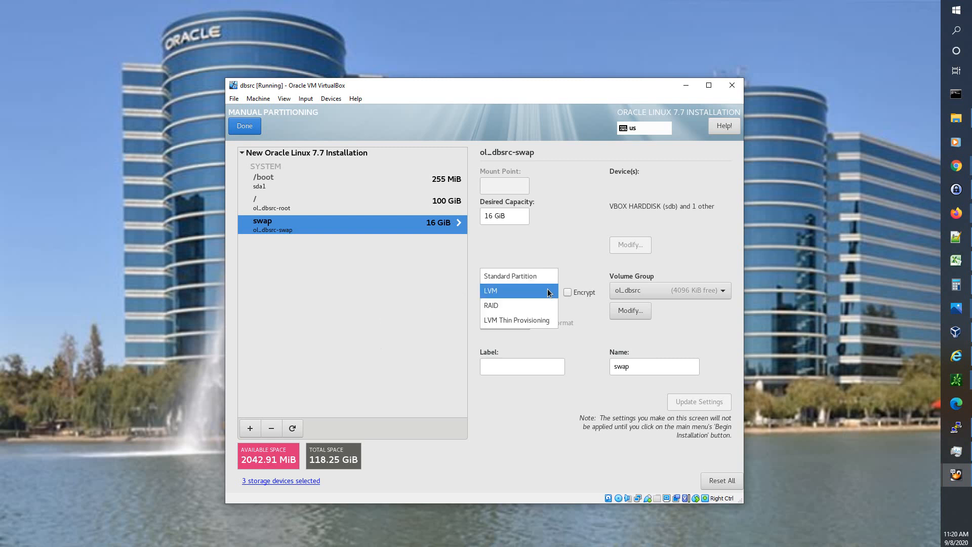
{"action": "left_click", "coordinate": [543, 278]}
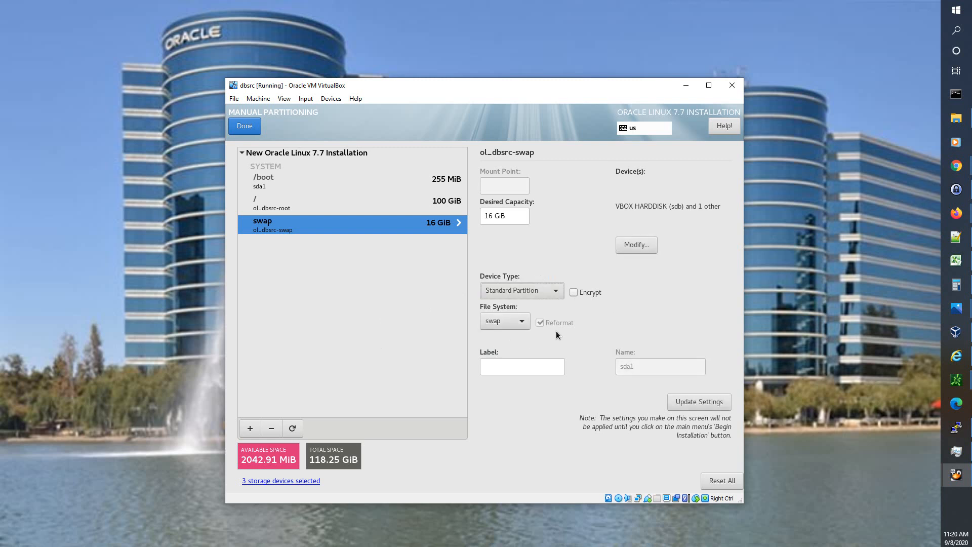
{"action": "left_click", "coordinate": [628, 245]}
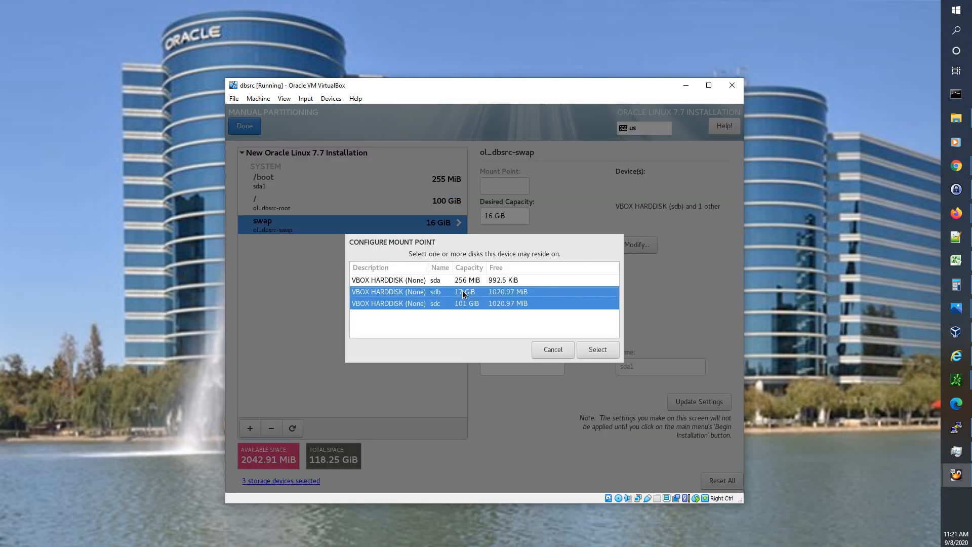
{"action": "left_click", "coordinate": [450, 293]}
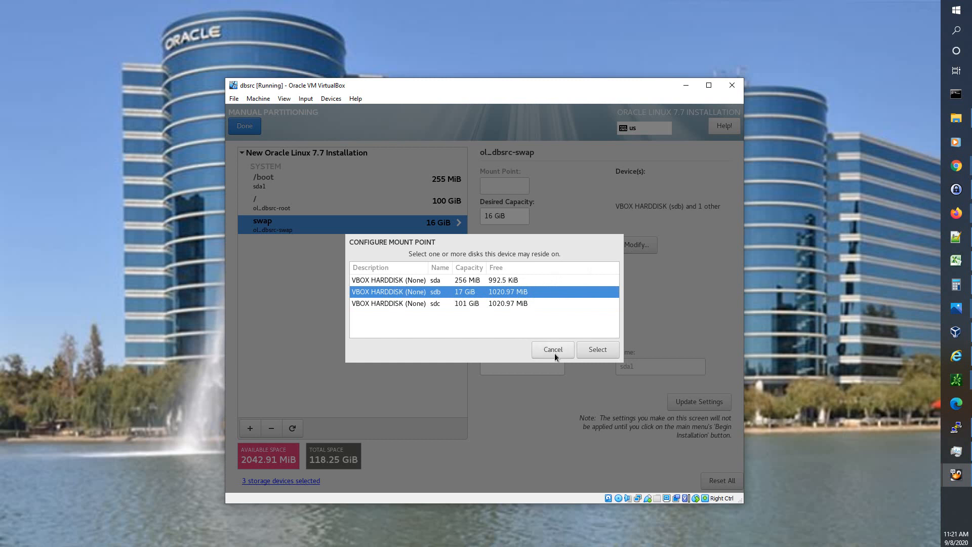
{"action": "left_click", "coordinate": [597, 349]}
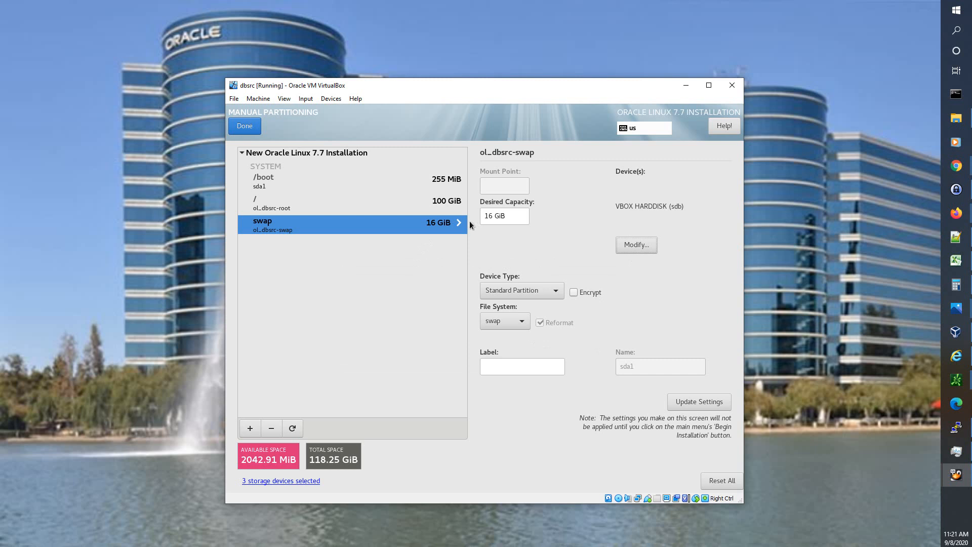
- Apply the swap changes, then re-enter swap's desired capacity as 16 GiB
{"action": "left_click", "coordinate": [440, 204]}
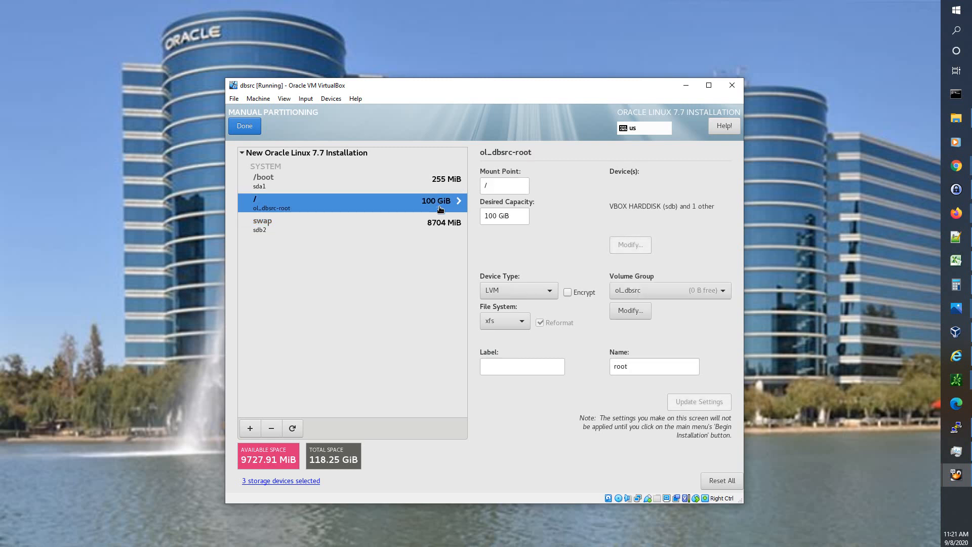
{"action": "left_click", "coordinate": [440, 226]}
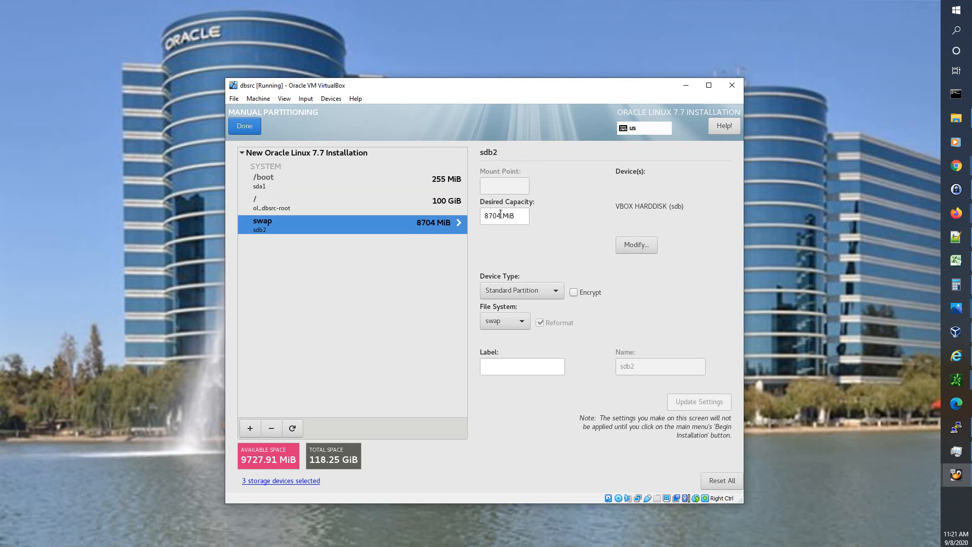
{"action": "left_click_drag", "start_coordinate": [499, 216], "coordinate": [480, 218]}
{"action": "type", "text": "16 "}
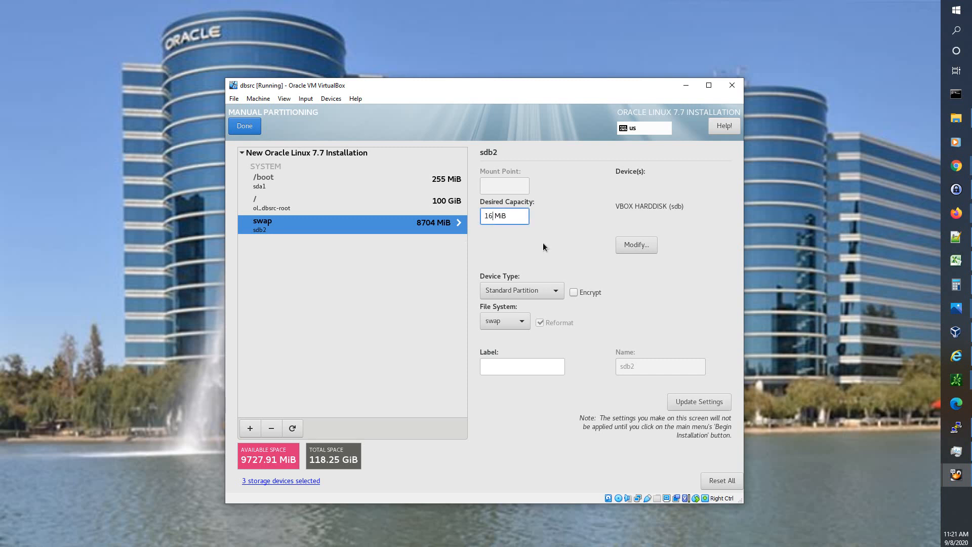
{"action": "type", "text": "G"}
{"action": "key", "text": "Delete"}
{"action": "left_click", "coordinate": [546, 368]}
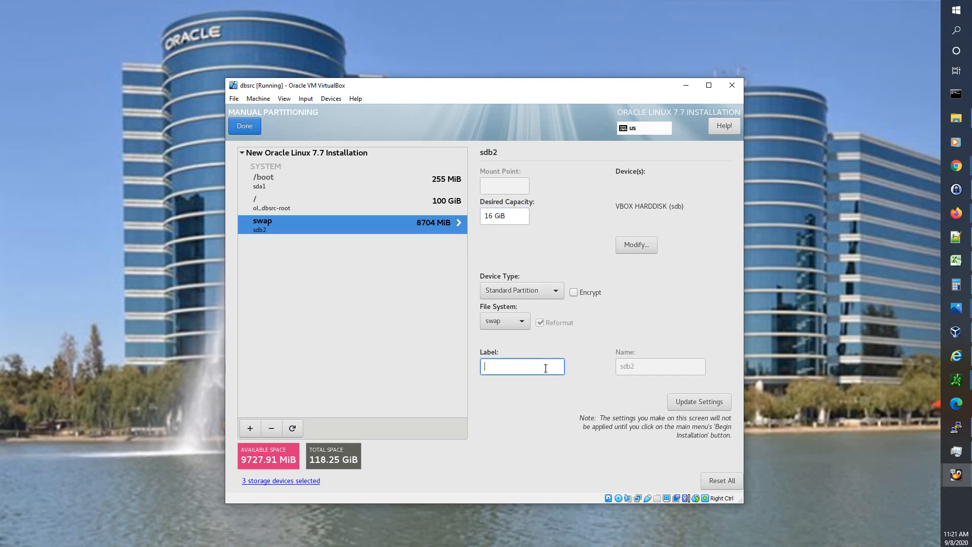
{"action": "left_click", "coordinate": [436, 204]}
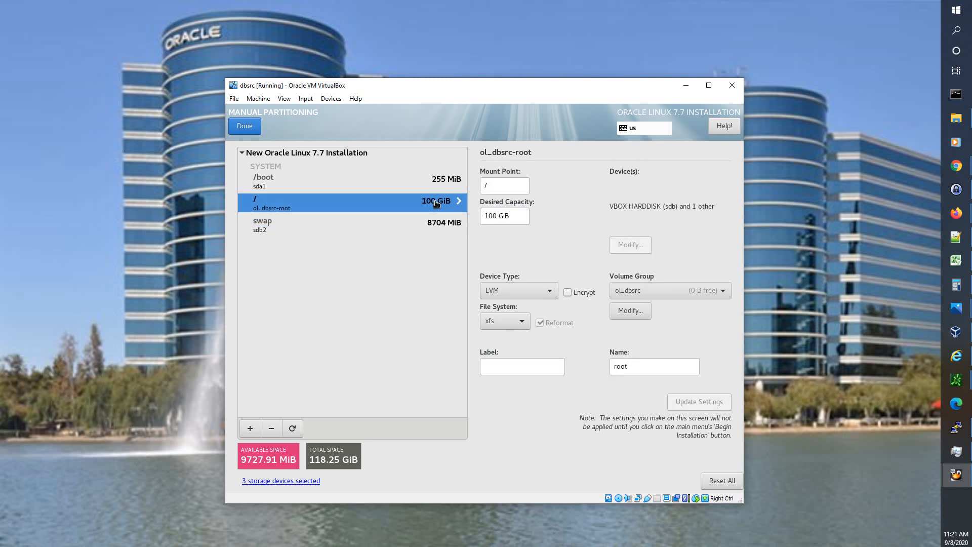
- Keep swap on disk sdb and replace its 8704 capacity with 16384 MiB
{"action": "left_click", "coordinate": [444, 224]}
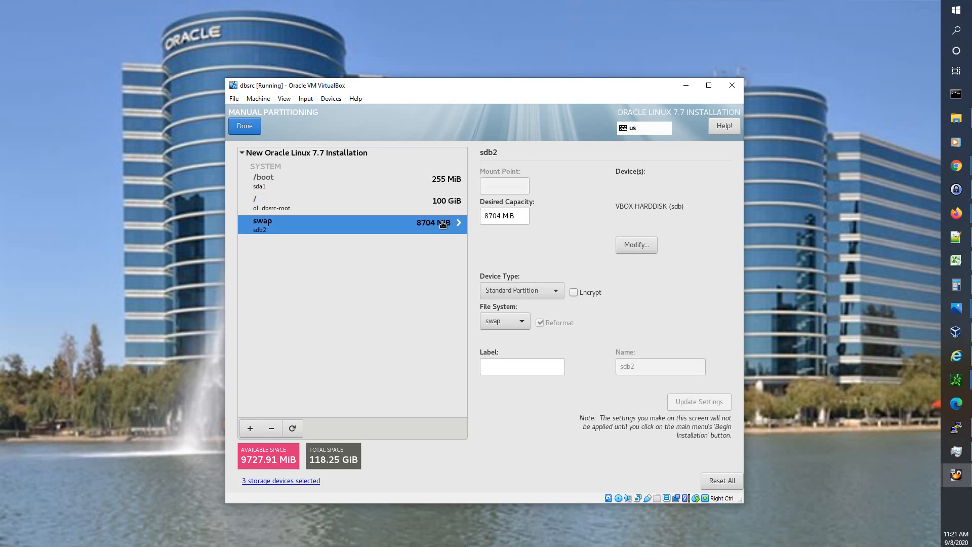
{"action": "left_click", "coordinate": [636, 245]}
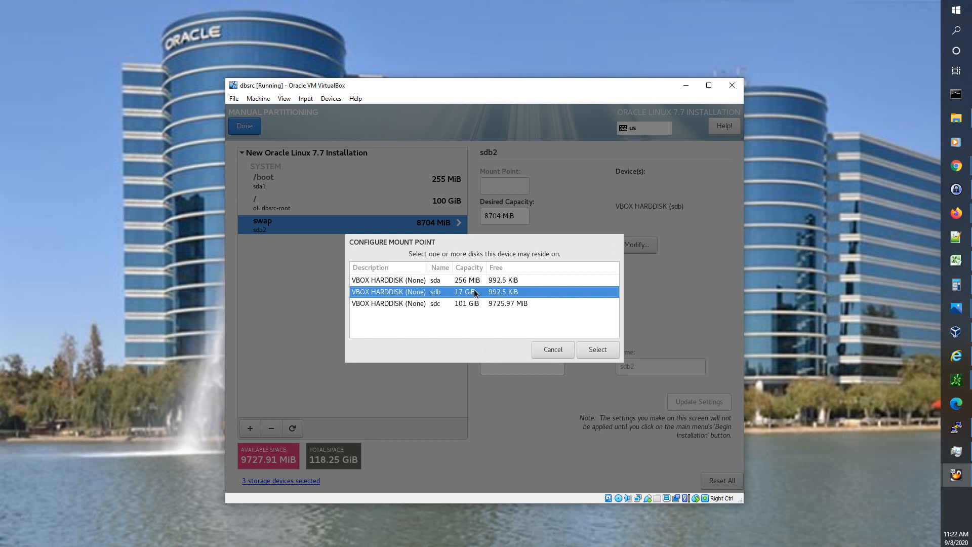
{"action": "left_click", "coordinate": [591, 349]}
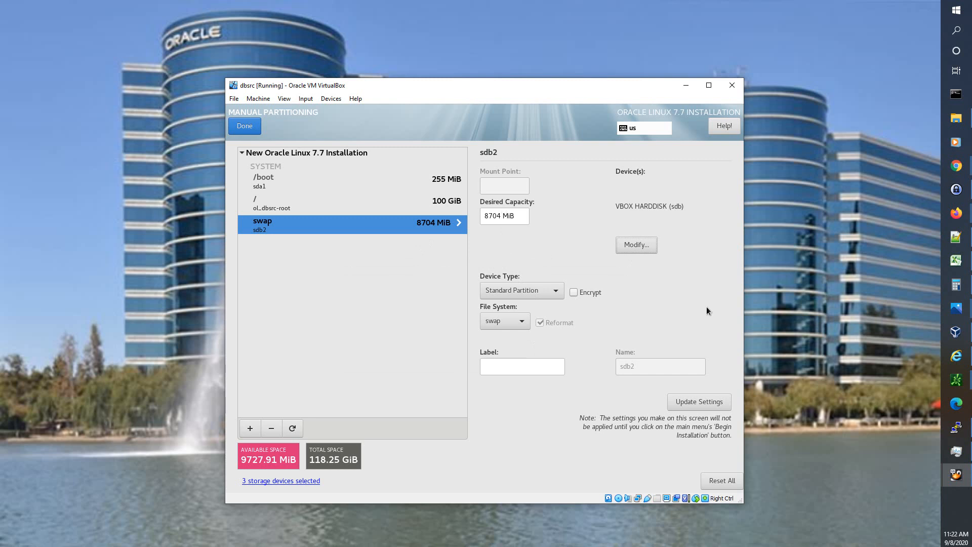
{"action": "double_click", "coordinate": [500, 216]}
{"action": "key", "text": "End"}
{"action": "left_click", "coordinate": [460, 229]}
{"action": "double_click", "coordinate": [490, 216]}
{"action": "type", "text": "1638"}
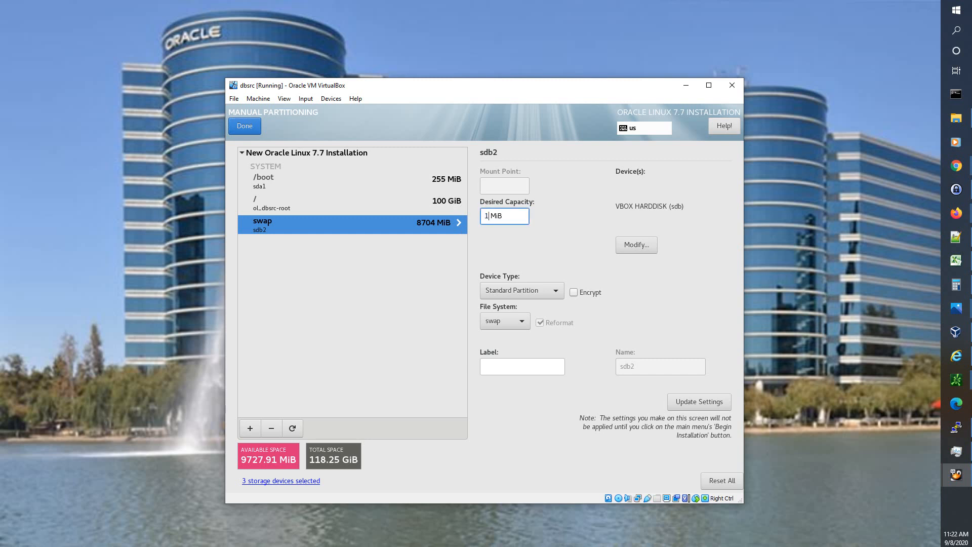
{"action": "type", "text": "4"}
{"action": "key", "text": "Tab"}
{"action": "triple_click", "coordinate": [490, 216]}
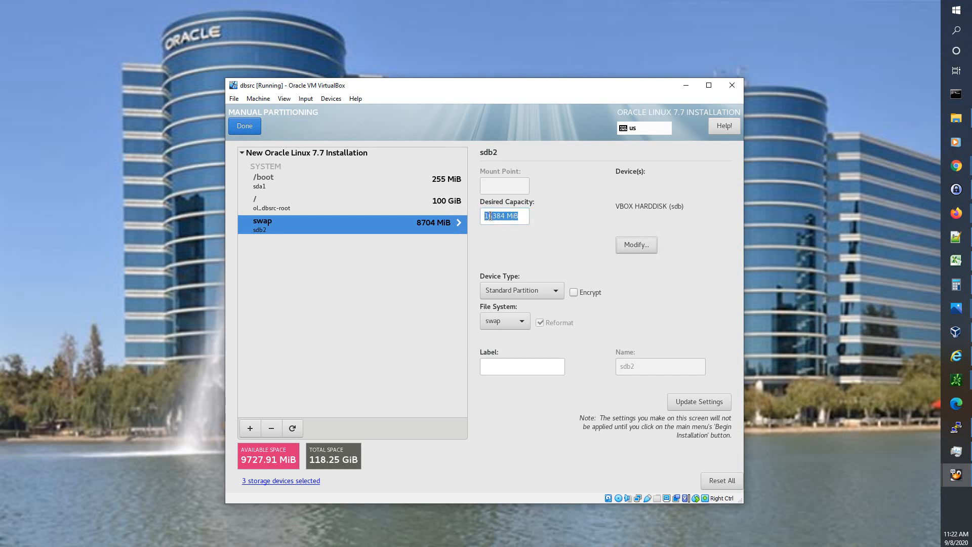
- Switch swap's device type back to LVM
{"action": "left_click", "coordinate": [439, 204]}
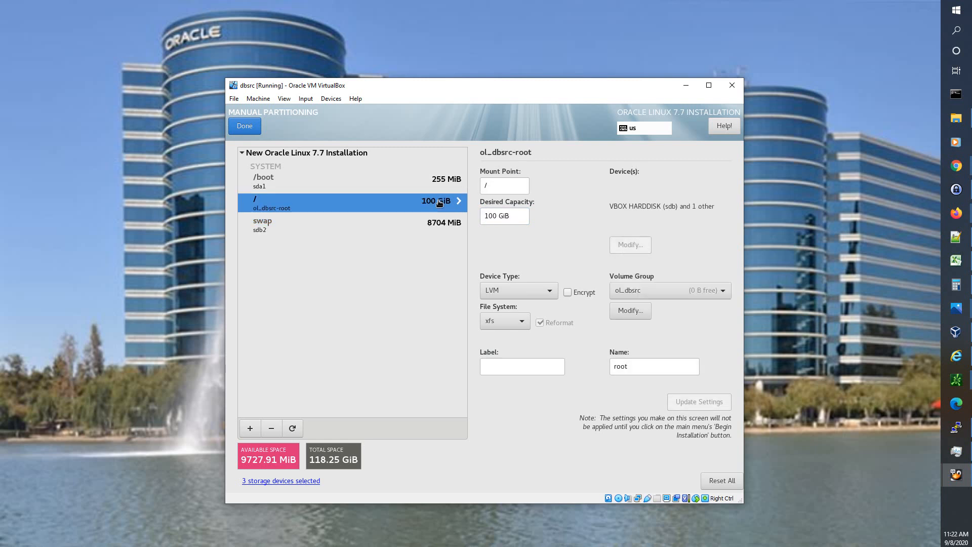
{"action": "left_click", "coordinate": [440, 226]}
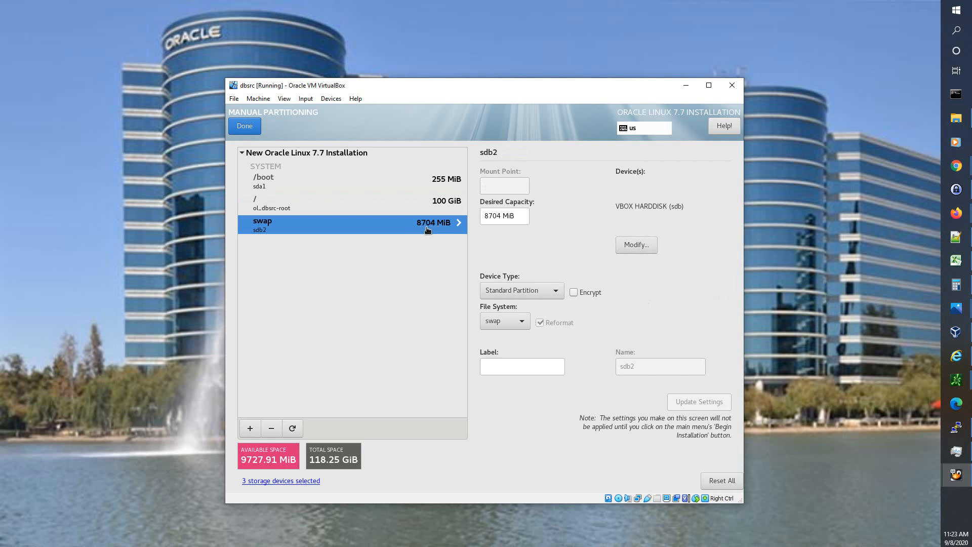
{"action": "left_click", "coordinate": [548, 290]}
{"action": "left_click", "coordinate": [538, 310]}
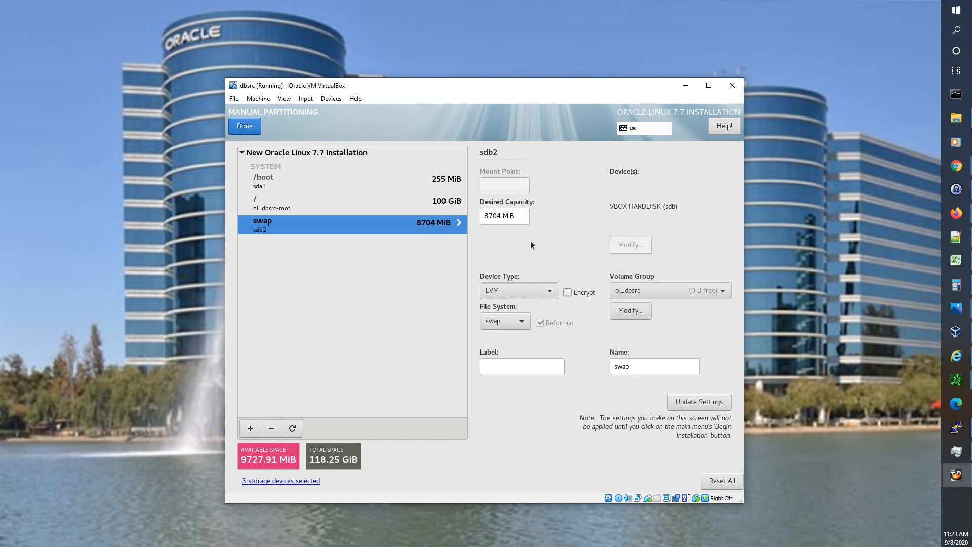
- Set swap's desired capacity to 16384 MiB and apply it
{"action": "double_click", "coordinate": [503, 217]}
{"action": "key", "text": "End"}
{"action": "key", "text": "Delete"}
{"action": "key", "text": "Delete"}
{"action": "key", "text": "Delete"}
{"action": "key", "text": "Delete"}
{"action": "key", "text": "Delete"}
{"action": "type", "text": "16384"}
{"action": "left_click", "coordinate": [506, 361]}
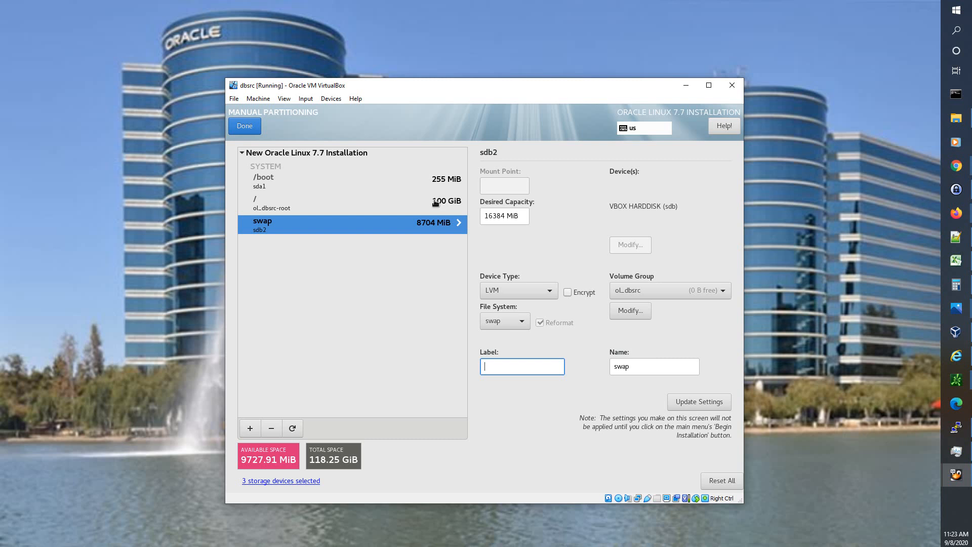
{"action": "left_click", "coordinate": [435, 207]}
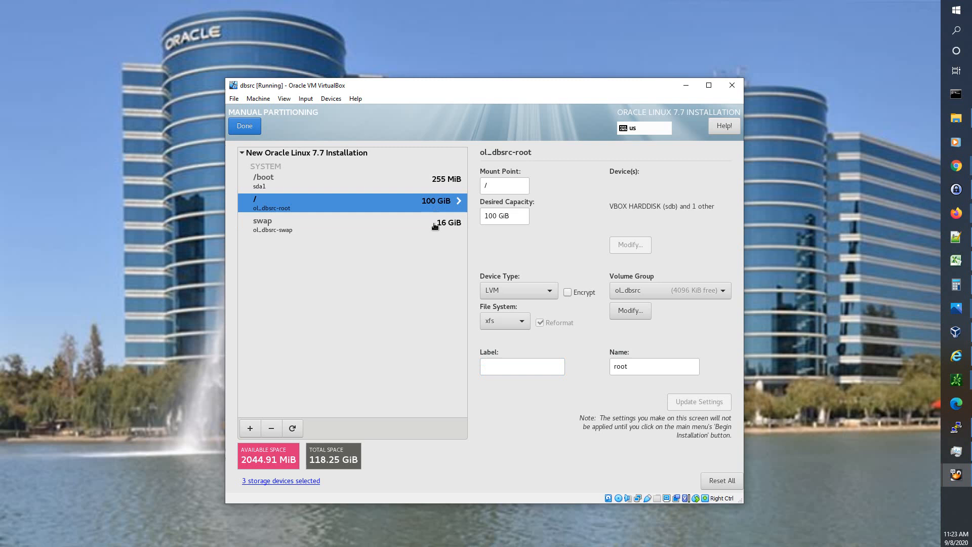
{"action": "left_click", "coordinate": [435, 226]}
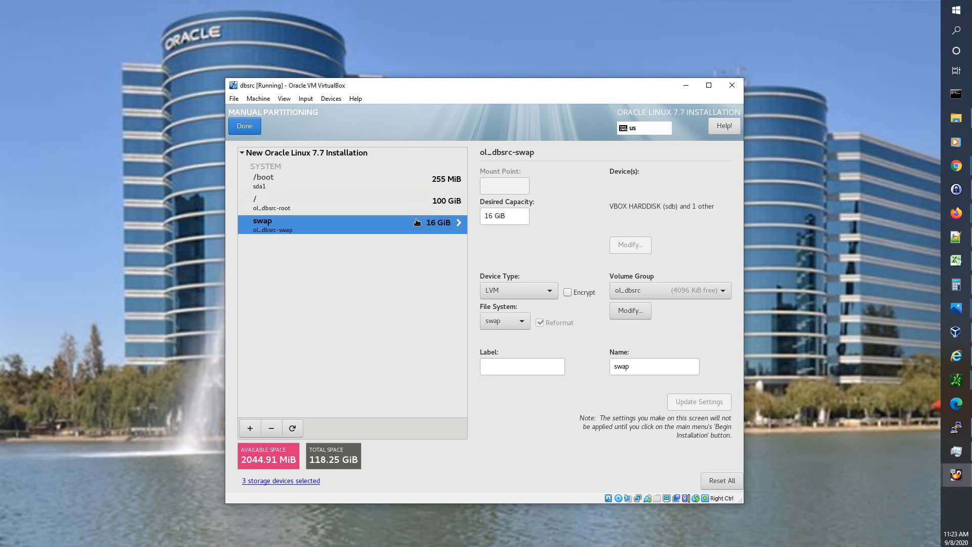
{"action": "left_click", "coordinate": [286, 181]}
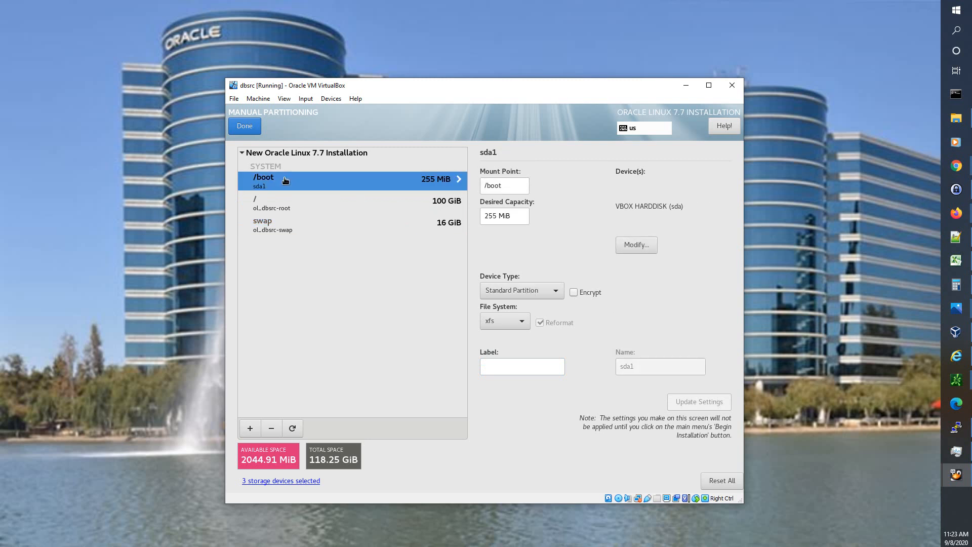
{"action": "left_click", "coordinate": [285, 205]}
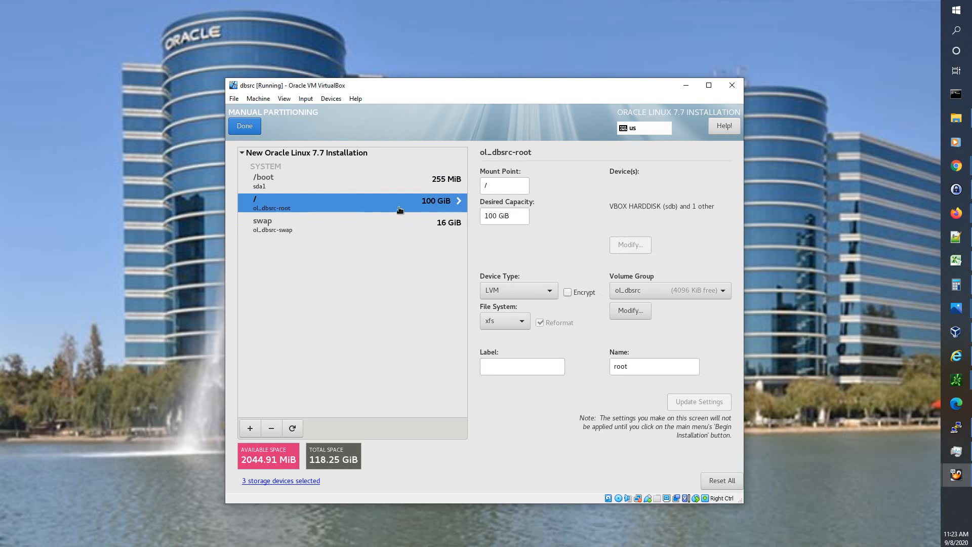
{"action": "left_click", "coordinate": [370, 230]}
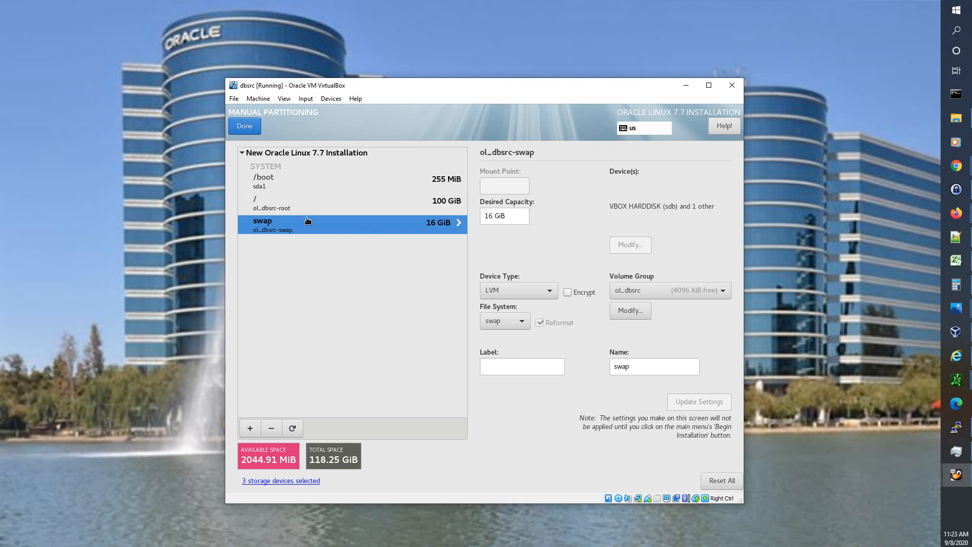
- Accept the partitioning summary of changes and begin the Oracle Linux installation
{"action": "left_click", "coordinate": [245, 126]}
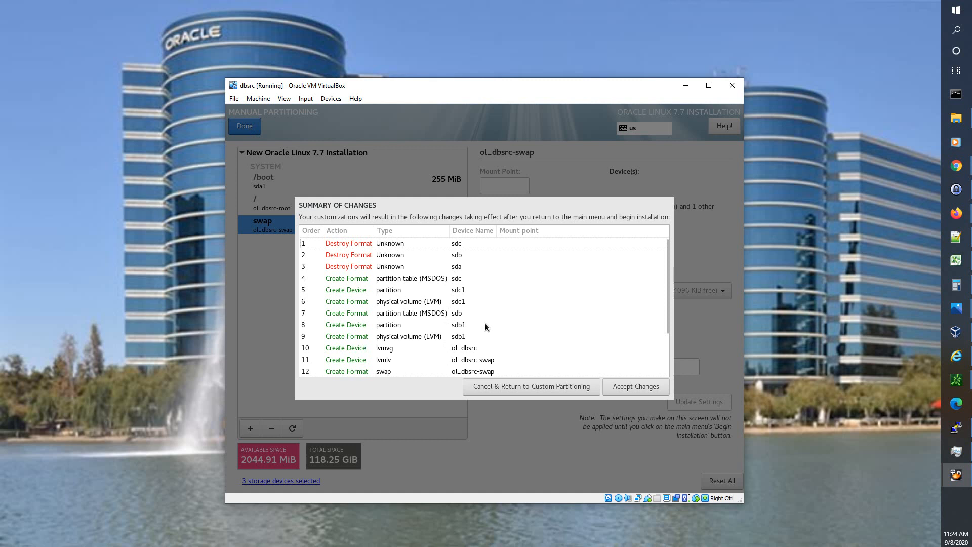
{"action": "scroll", "coordinate": [488, 317], "scroll_direction": "down", "scroll_amount": 3}
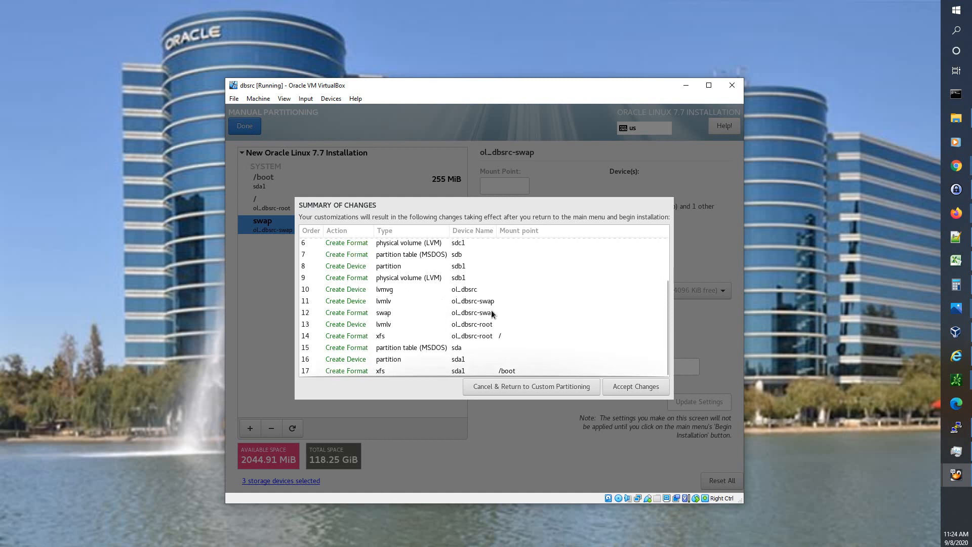
{"action": "left_click", "coordinate": [632, 387]}
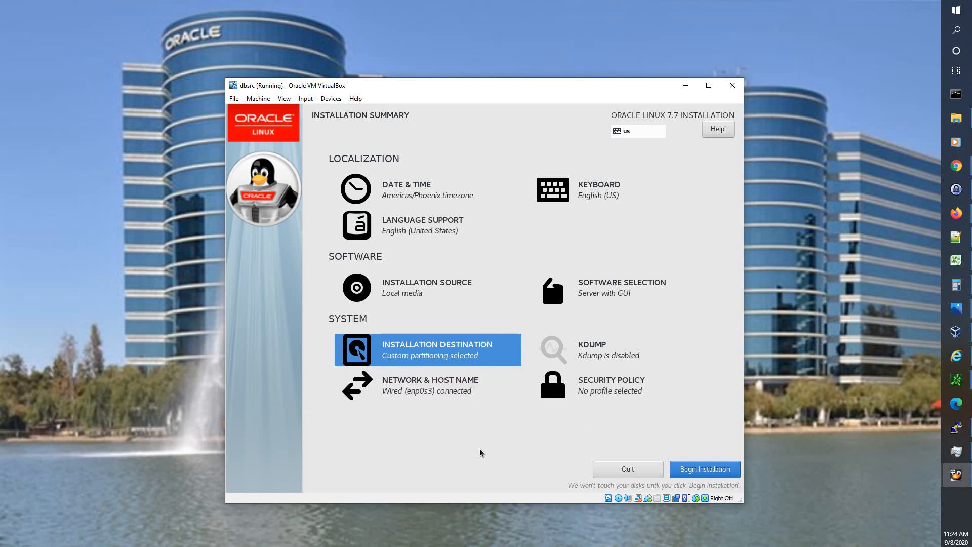
{"action": "left_click", "coordinate": [696, 473]}
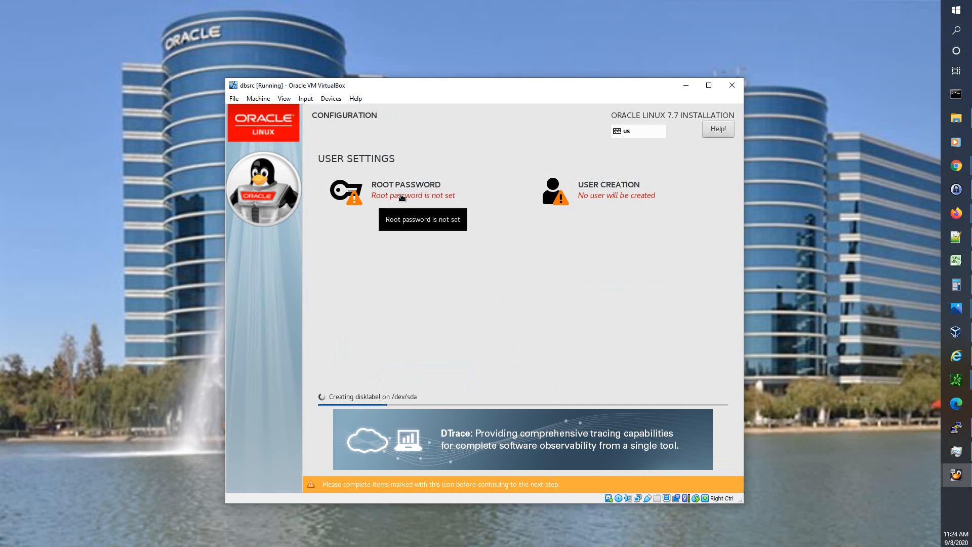
- Enter and confirm the root password, accepting the too-short password warning
{"action": "left_click", "coordinate": [402, 198]}
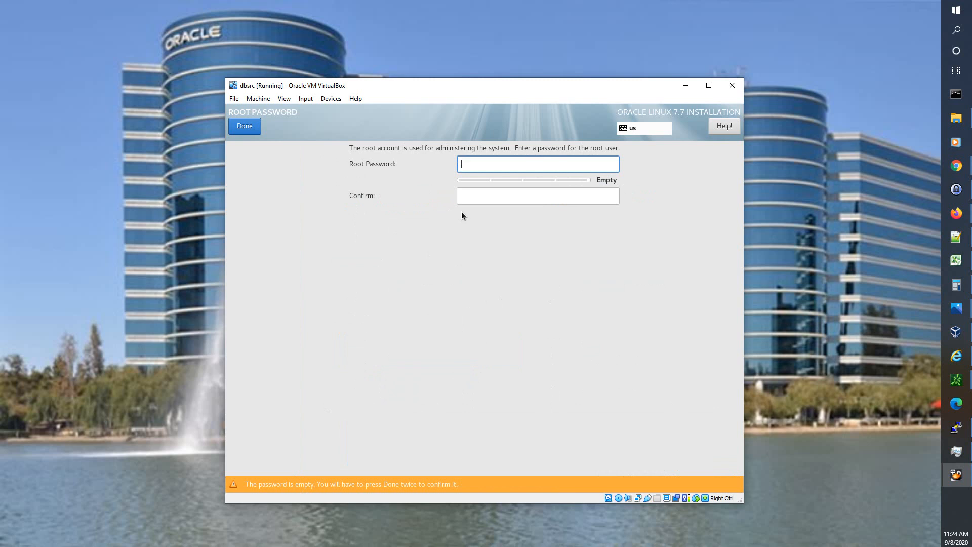
{"action": "type", "text": "o"}
{"action": "left_click", "coordinate": [494, 198]}
{"action": "type", "text": "o"}
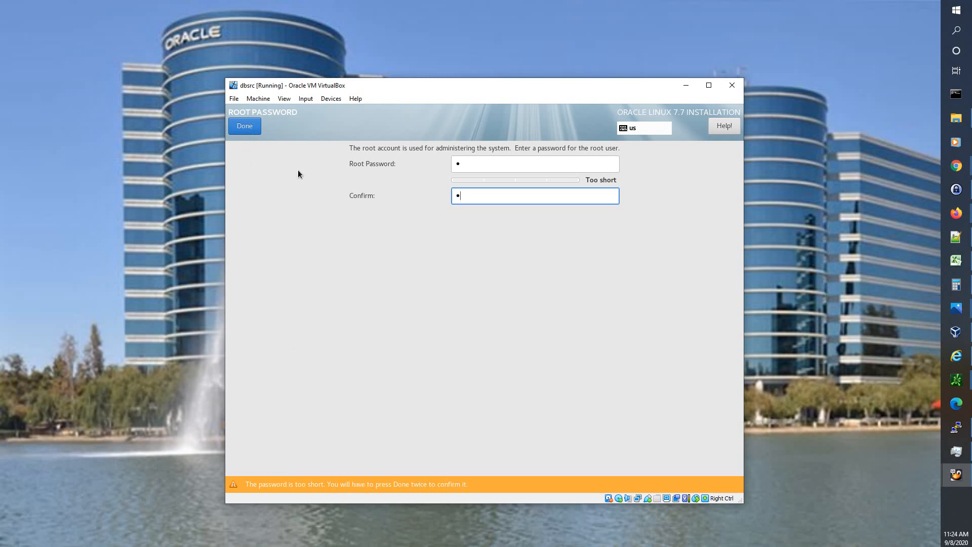
{"action": "left_click", "coordinate": [245, 125]}
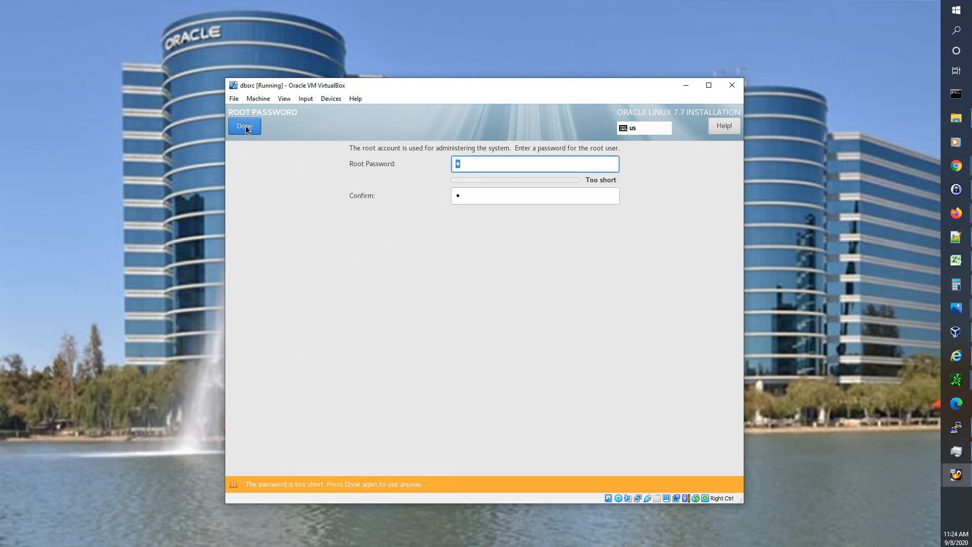
{"action": "left_click", "coordinate": [245, 126]}
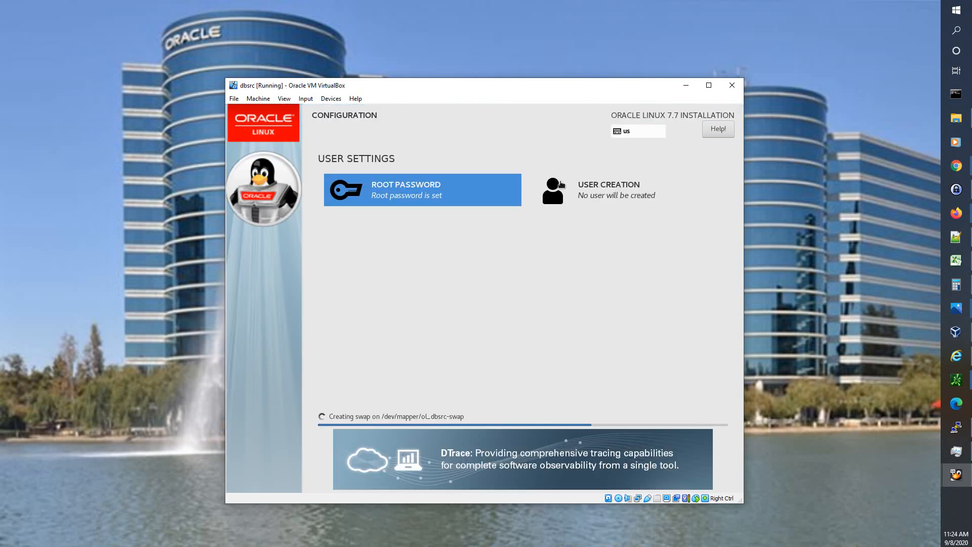
- Create user 'user one' with user name userone and administrator rights
{"action": "left_click", "coordinate": [607, 195]}
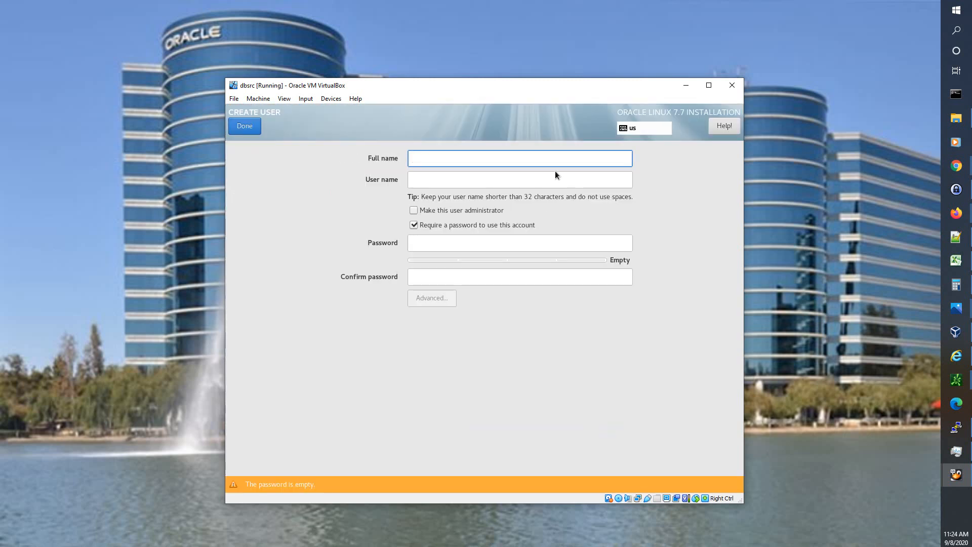
{"action": "type", "text": "us"}
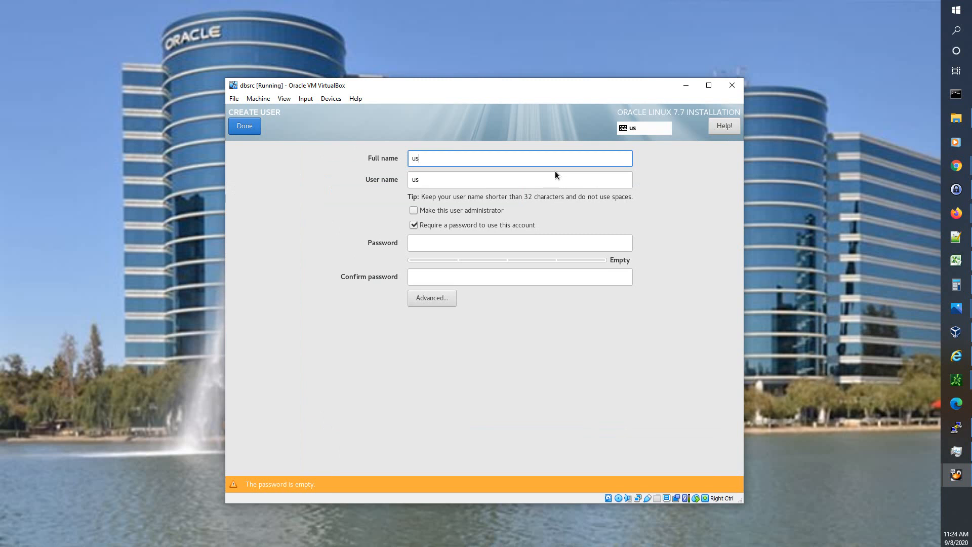
{"action": "type", "text": "er oe"}
{"action": "key", "text": "BackSpace"}
{"action": "type", "text": "ne"}
{"action": "key", "text": "Tab"}
{"action": "type", "text": "userone"}
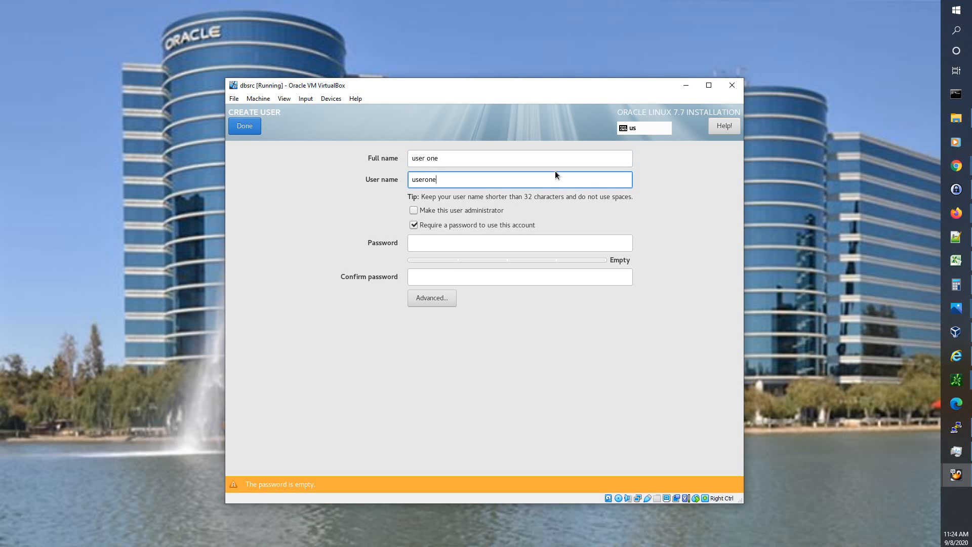
{"action": "key", "text": "Tab"}
{"action": "key", "text": "space"}
- Set and confirm the user's password, accepting the short-password warning
{"action": "key", "text": "Tab"}
{"action": "key", "text": "Tab"}
{"action": "type", "text": "a"}
{"action": "key", "text": "Tab"}
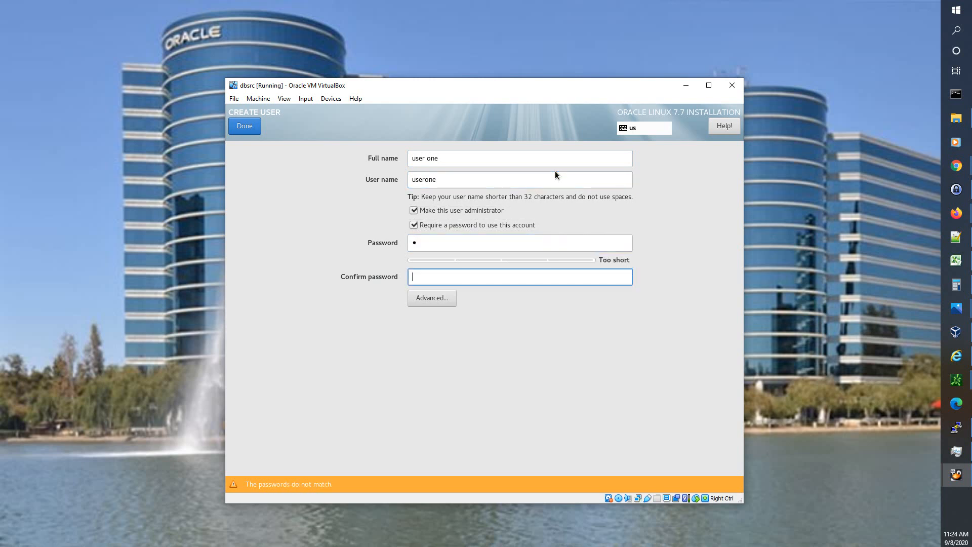
{"action": "type", "text": "a"}
{"action": "left_click", "coordinate": [245, 126]}
{"action": "left_click", "coordinate": [245, 127]}
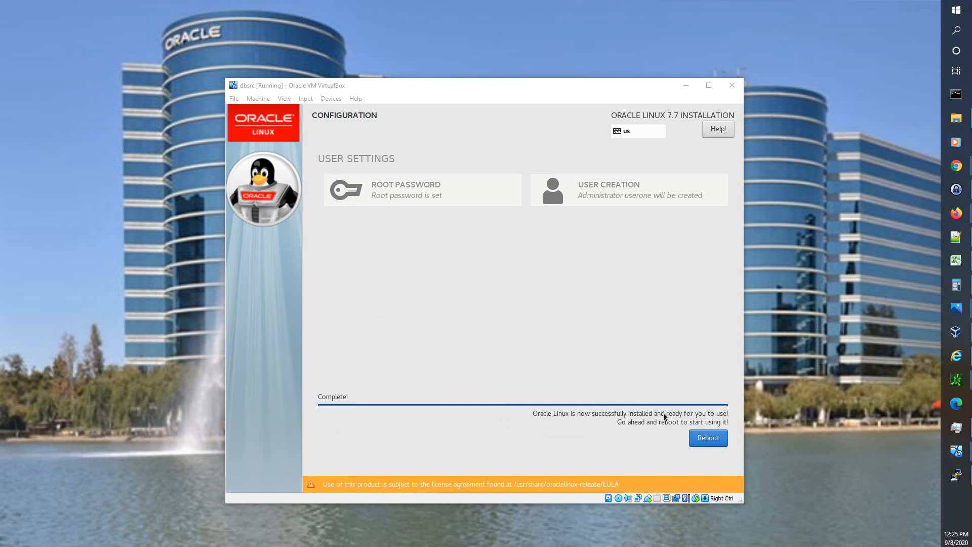
- Reboot the VM into the newly installed Oracle Linux system's Initial Setup
{"action": "left_click", "coordinate": [703, 438]}
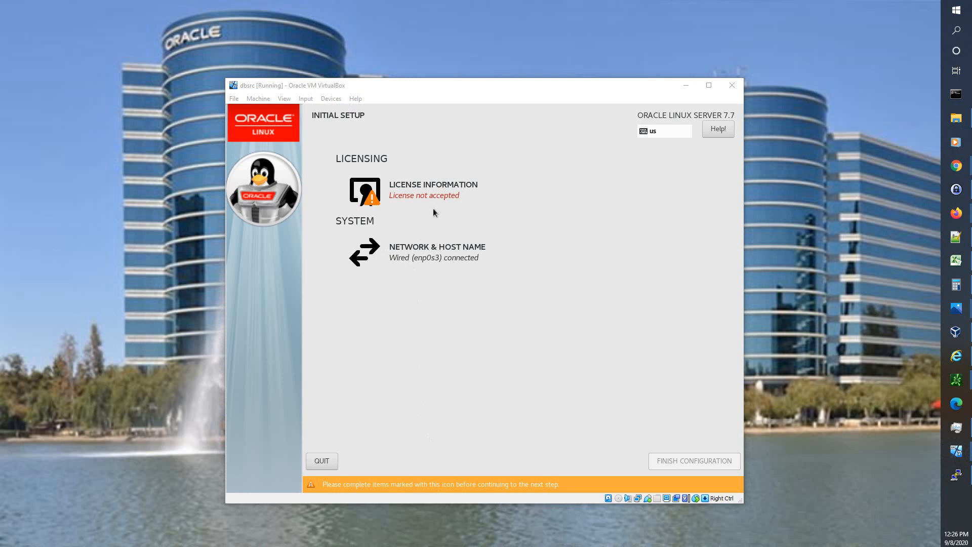
- Read through the Oracle Linux license, tick 'I accept the license agreement' and confirm with Done
{"action": "left_click", "coordinate": [431, 188]}
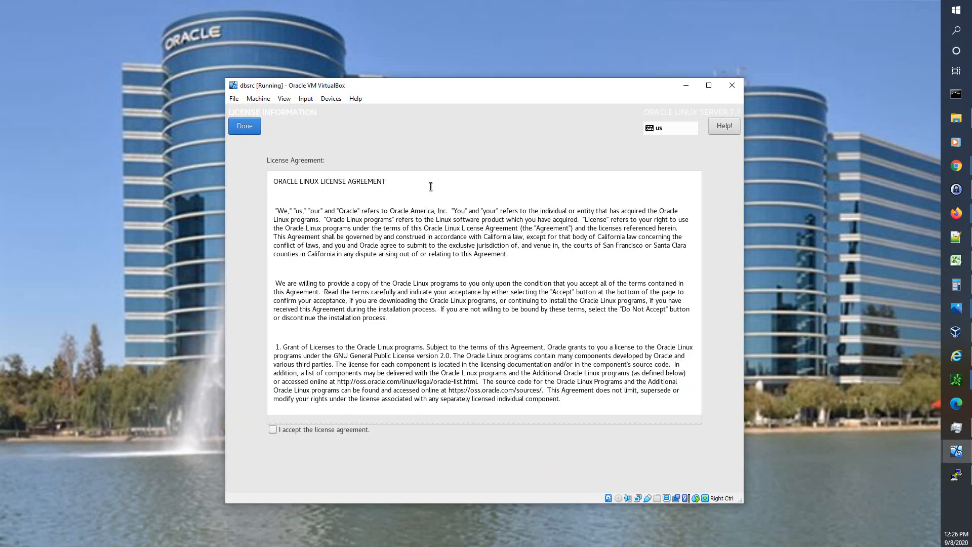
{"action": "scroll", "coordinate": [577, 263], "scroll_direction": "down", "scroll_amount": 15}
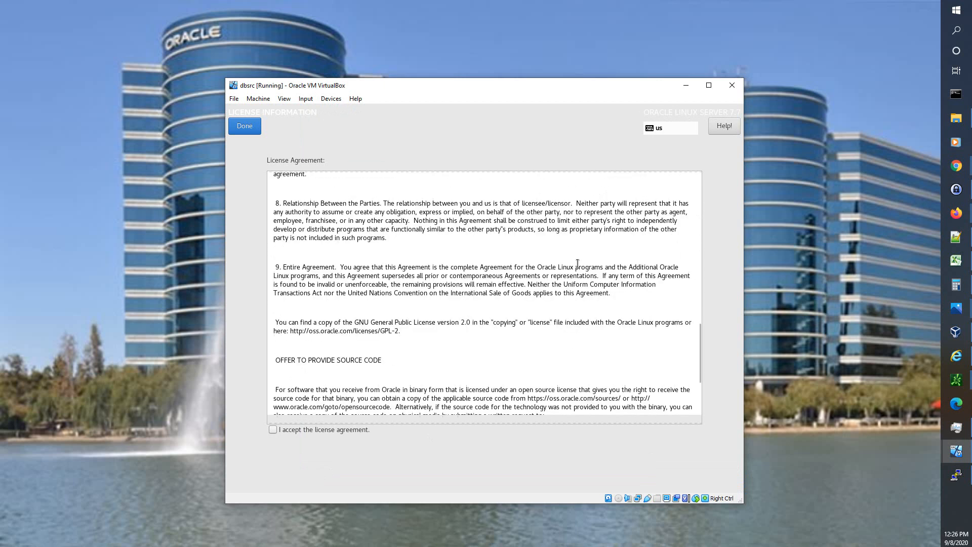
{"action": "scroll", "coordinate": [577, 263], "scroll_direction": "down", "scroll_amount": 2}
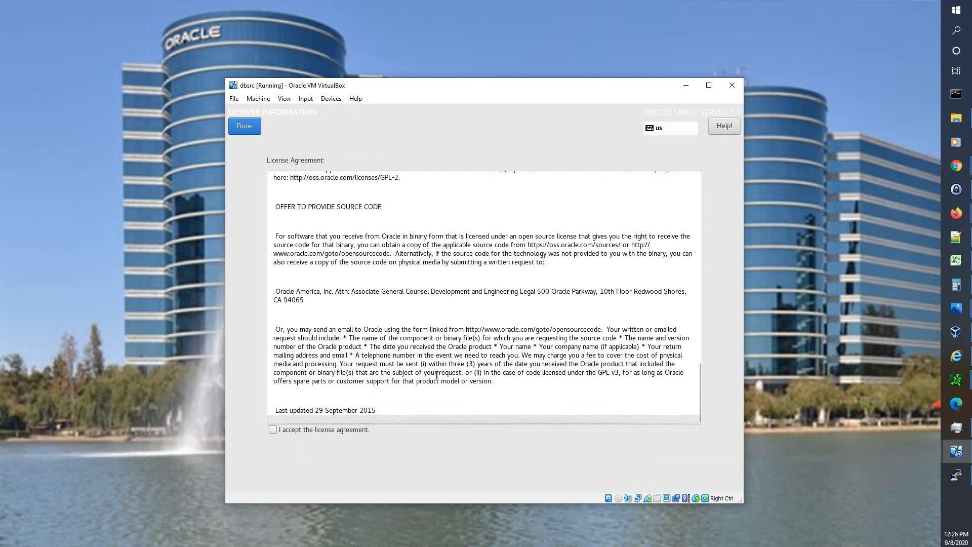
{"action": "left_click", "coordinate": [272, 429]}
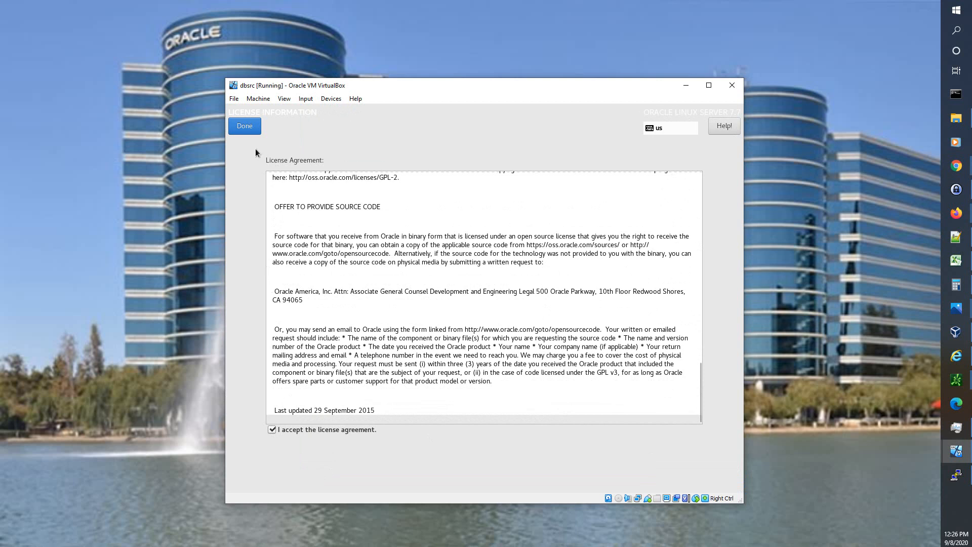
{"action": "left_click", "coordinate": [239, 126]}
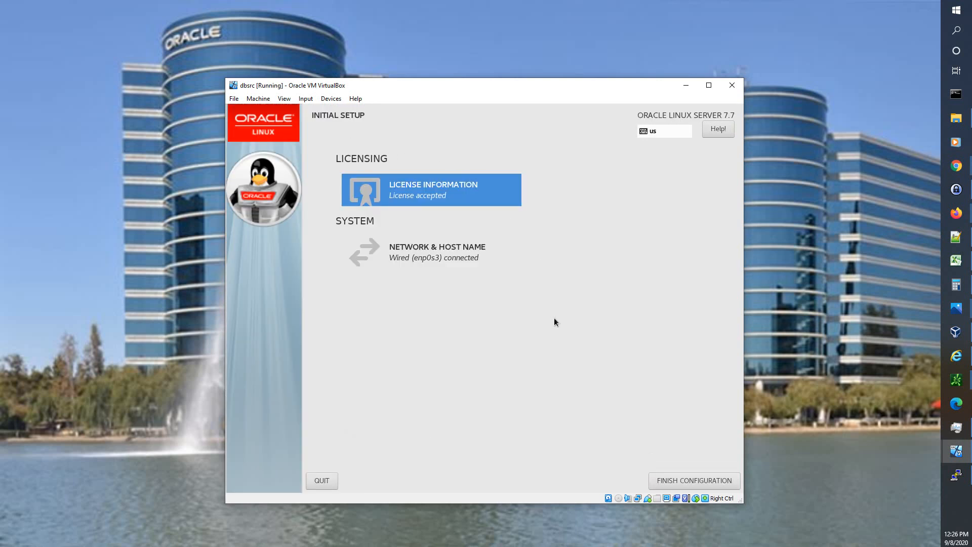
- Finish the initial setup so dbsrc boots to the GNOME login screen with the user list
{"action": "left_click", "coordinate": [685, 478]}
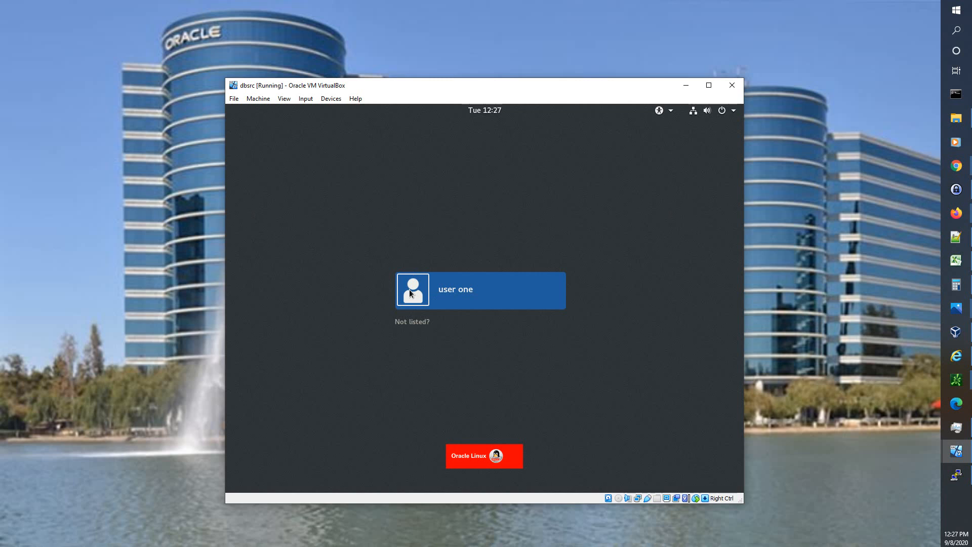
- Log in through 'Not listed?' as root with the root password
{"action": "left_click", "coordinate": [410, 324]}
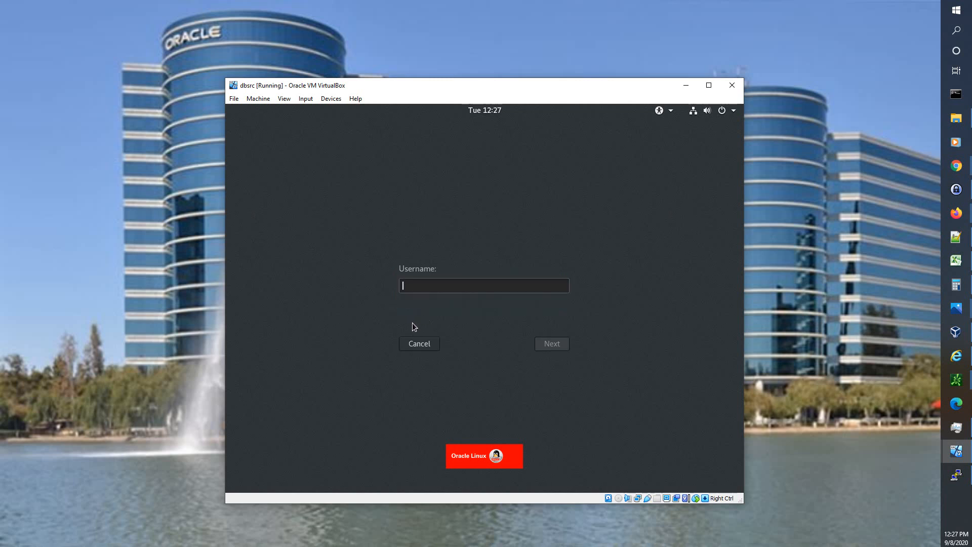
{"action": "type", "text": "root"}
{"action": "key", "text": "Return"}
{"action": "type", "text": "•"}
{"action": "key", "text": "Return"}
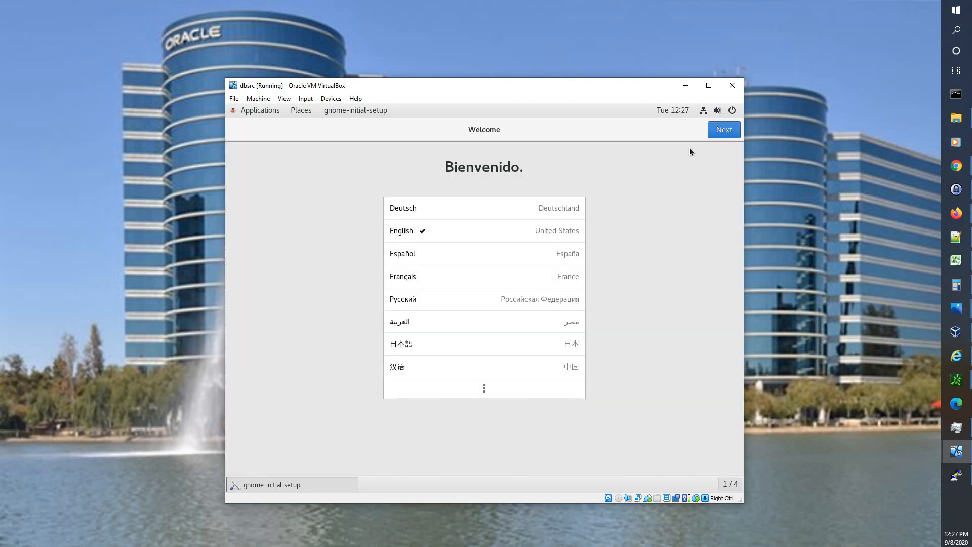
- Keep English and US layout, accept Privacy, skip Online Accounts, start Oracle Linux Server, close help
{"action": "left_click", "coordinate": [715, 133]}
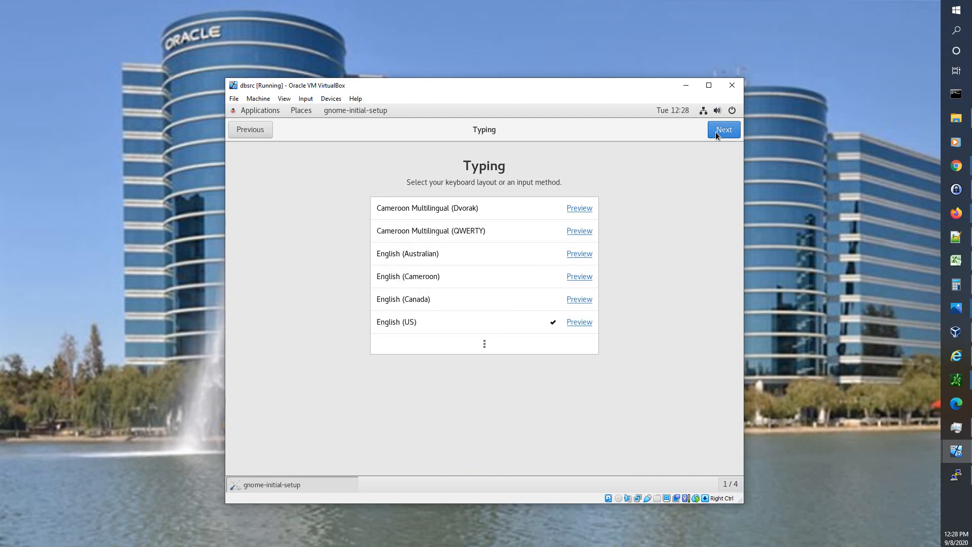
{"action": "left_click", "coordinate": [715, 133]}
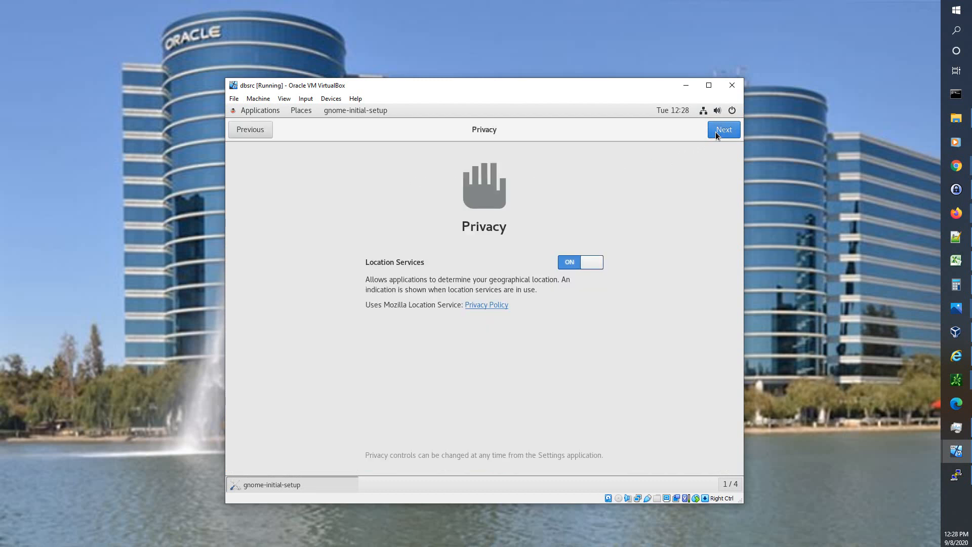
{"action": "left_click", "coordinate": [715, 132]}
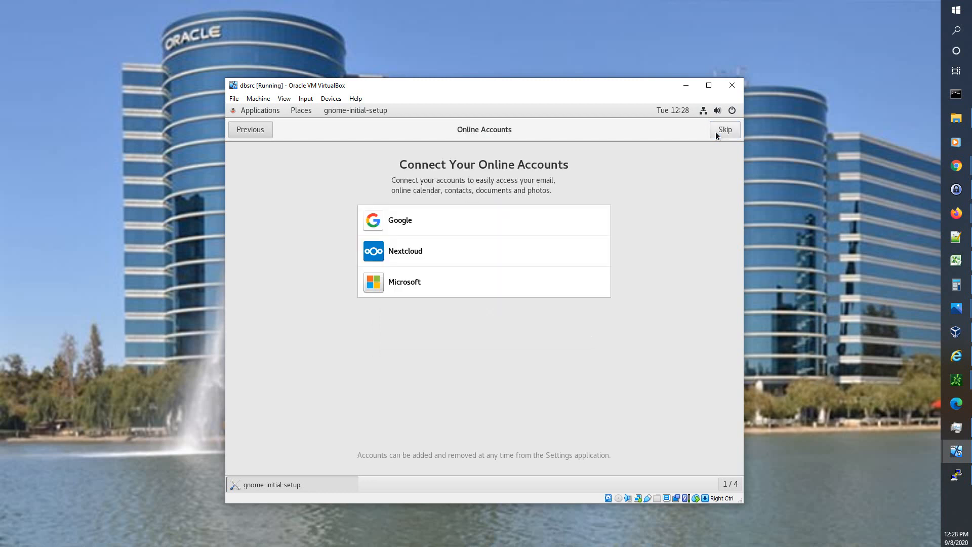
{"action": "left_click", "coordinate": [719, 133]}
{"action": "left_click", "coordinate": [517, 388]}
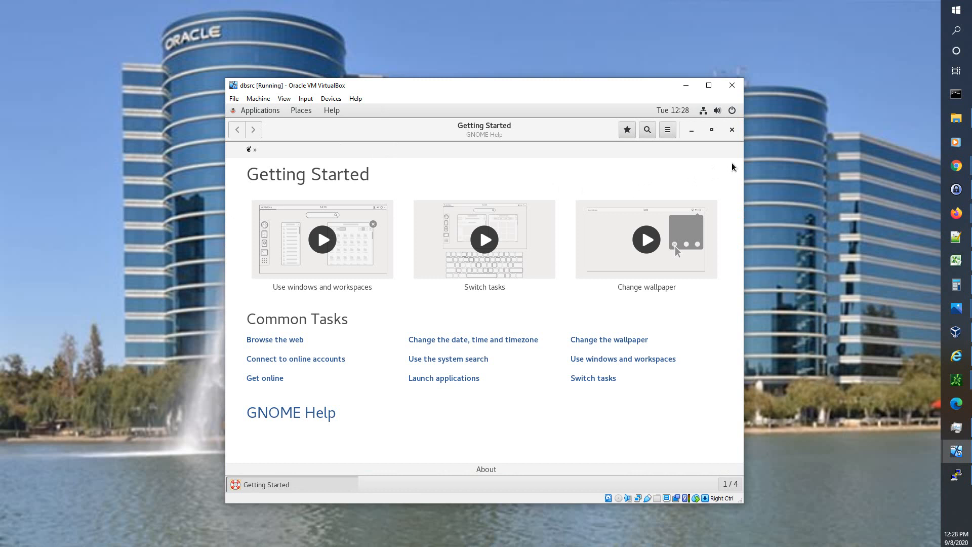
{"action": "left_click", "coordinate": [730, 131]}
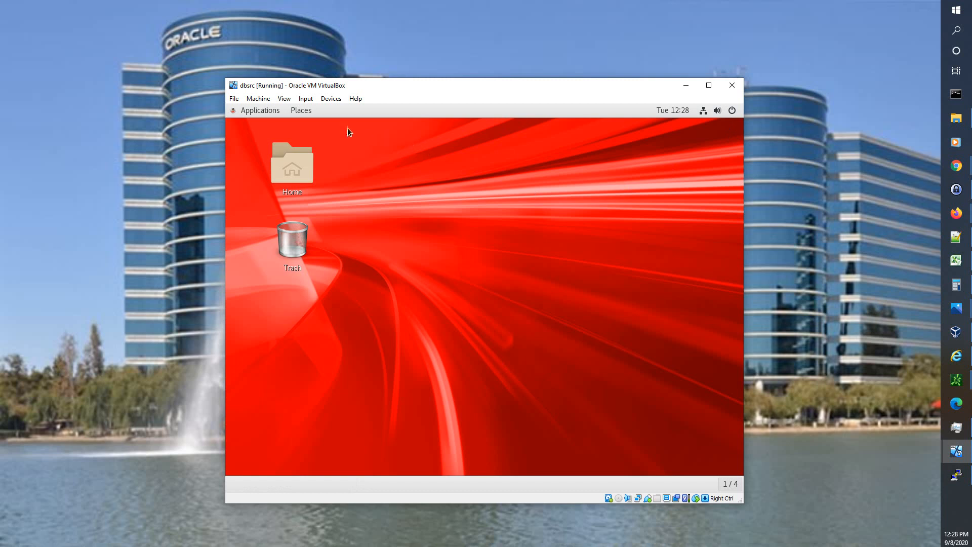
{"action": "left_click", "coordinate": [256, 111]}
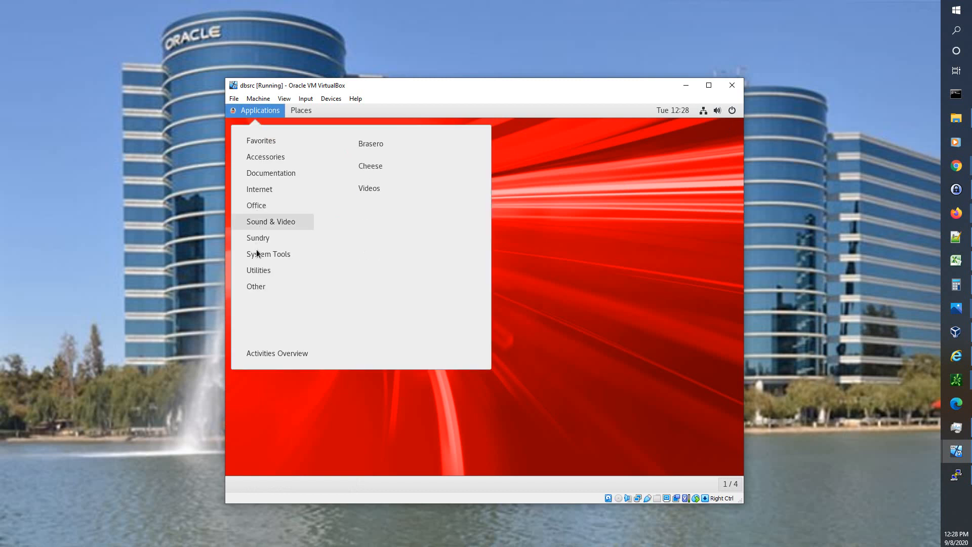
{"action": "mouse_move", "coordinate": [256, 254]}
{"action": "left_click", "coordinate": [369, 188]}
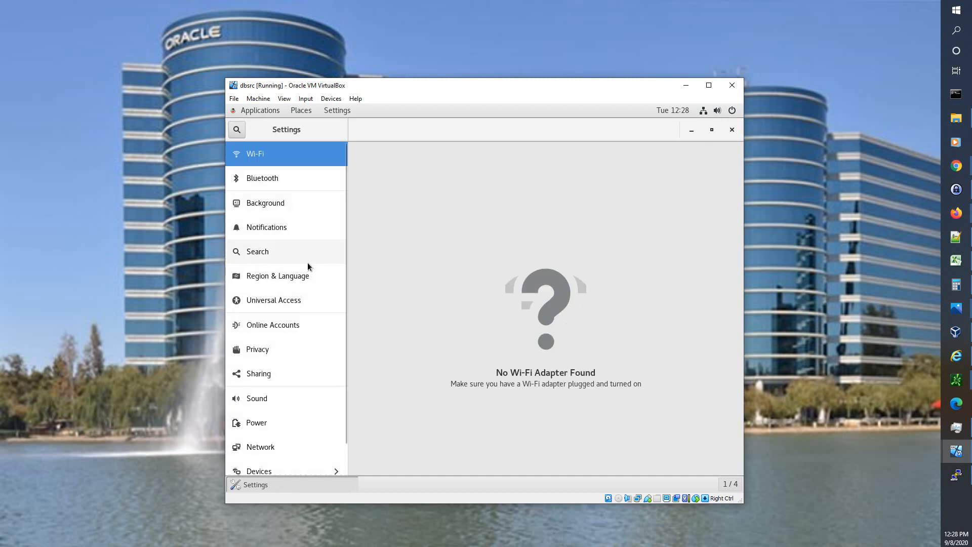
{"action": "scroll", "coordinate": [307, 262], "scroll_direction": "down", "scroll_amount": 1}
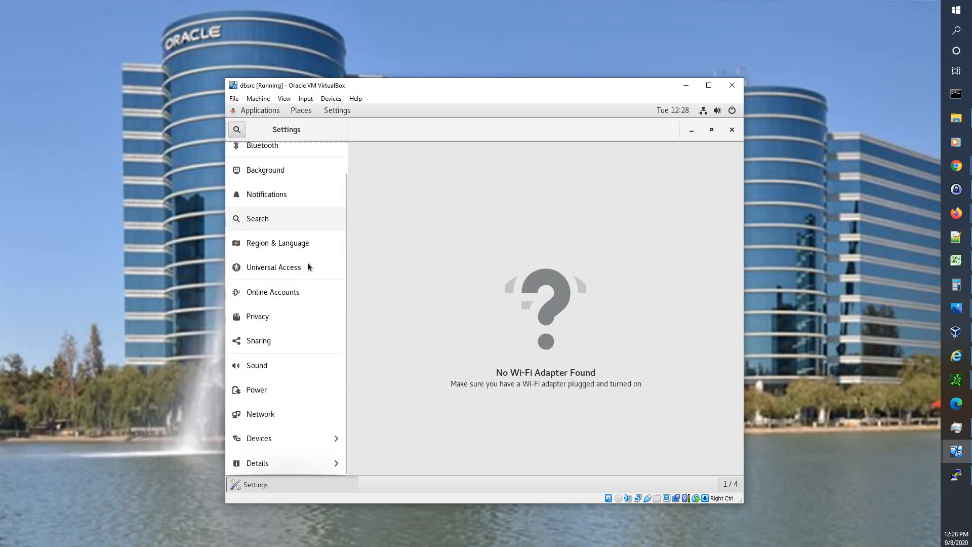
{"action": "left_click", "coordinate": [276, 440]}
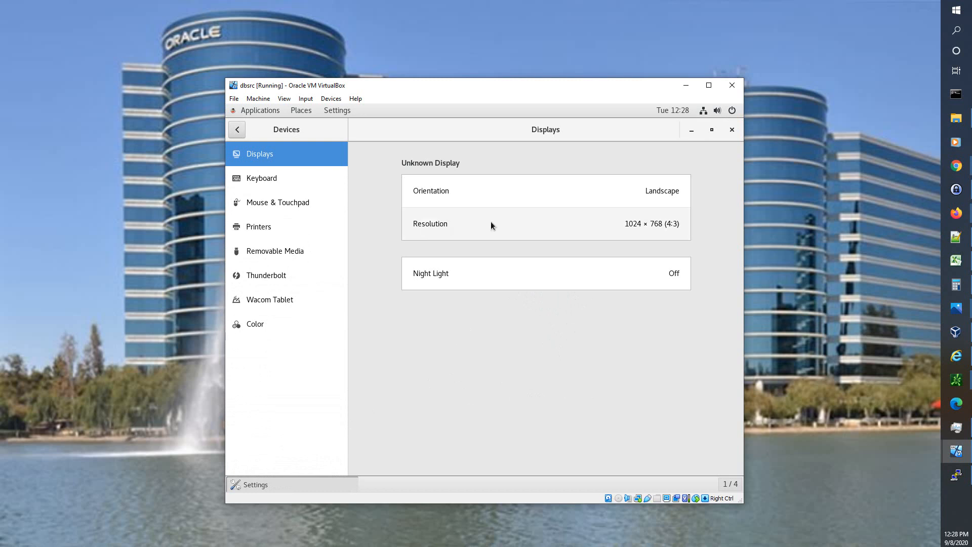
{"action": "left_click", "coordinate": [645, 224]}
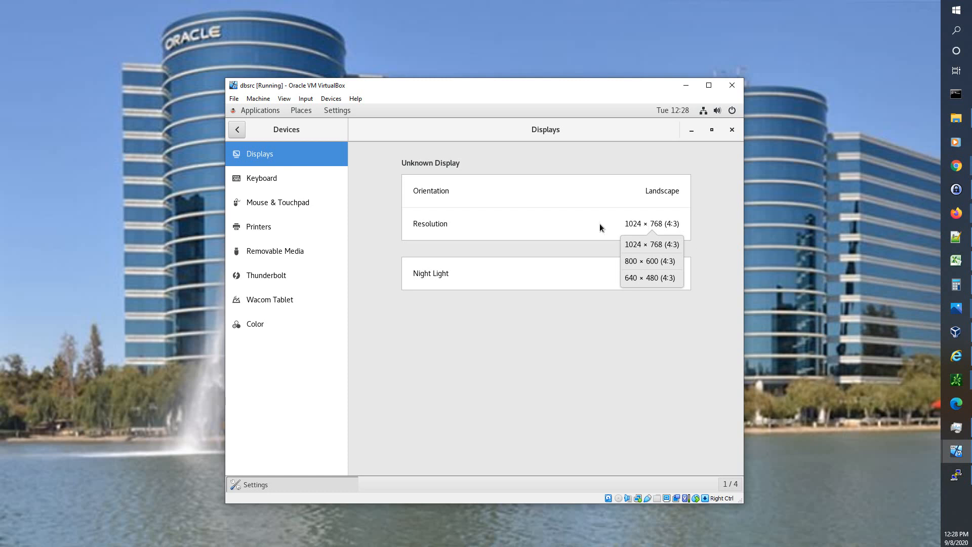
{"action": "left_click", "coordinate": [580, 223]}
{"action": "left_click", "coordinate": [630, 224]}
{"action": "left_click", "coordinate": [621, 323]}
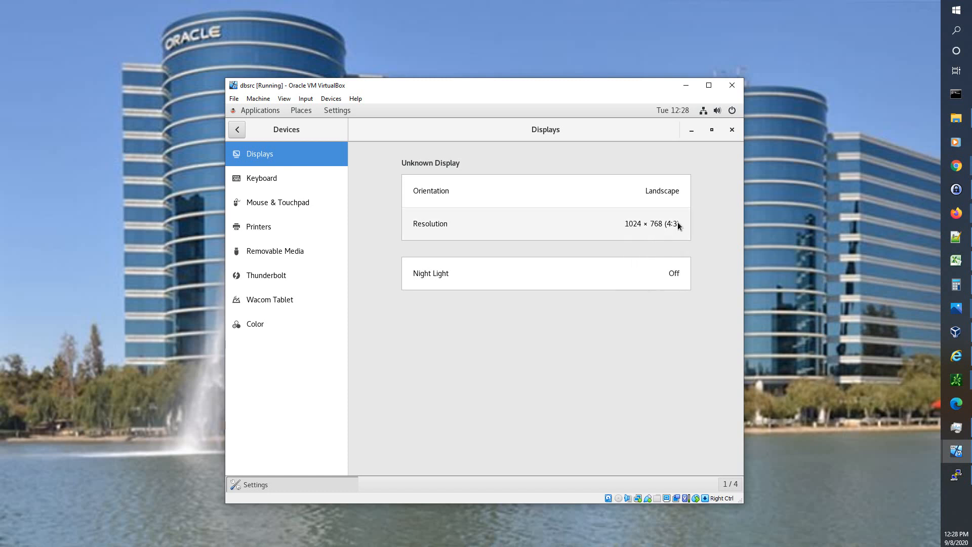
{"action": "left_click", "coordinate": [731, 130]}
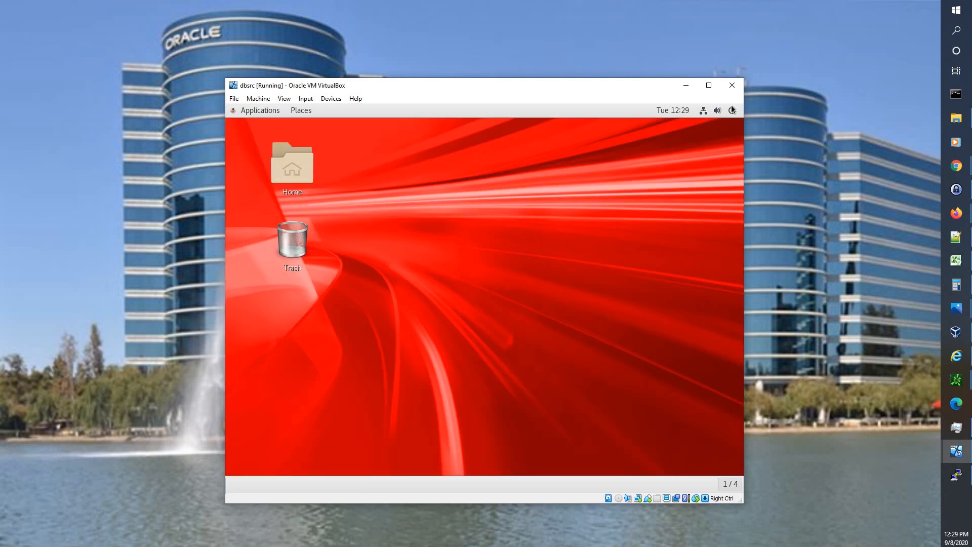
- Power off the dbsrc guest from the GNOME system menu
{"action": "left_click", "coordinate": [731, 107]}
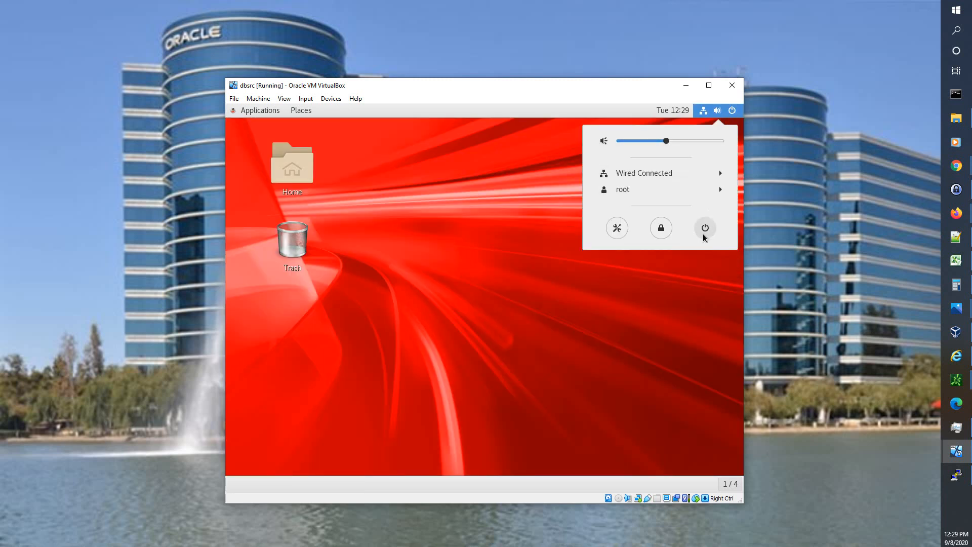
{"action": "left_click", "coordinate": [704, 231]}
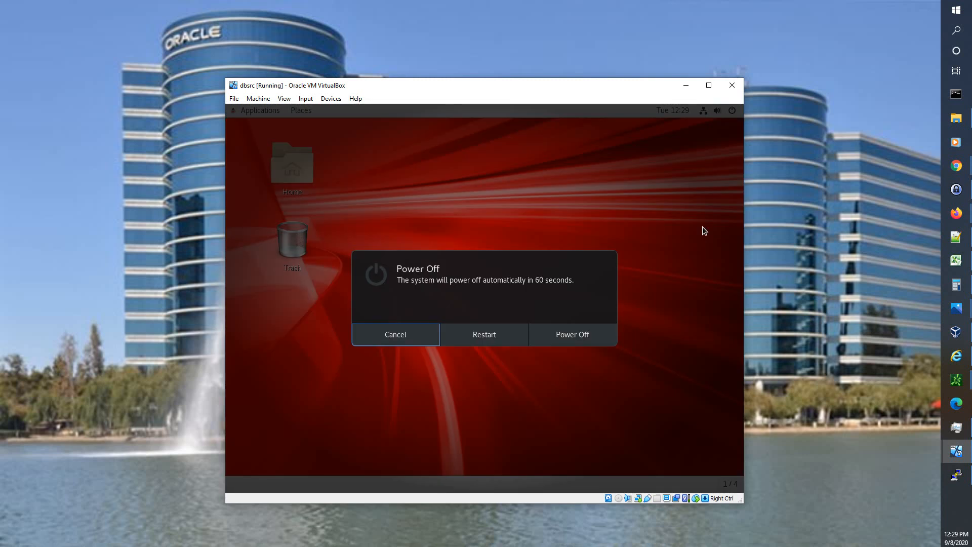
{"action": "left_click", "coordinate": [582, 336]}
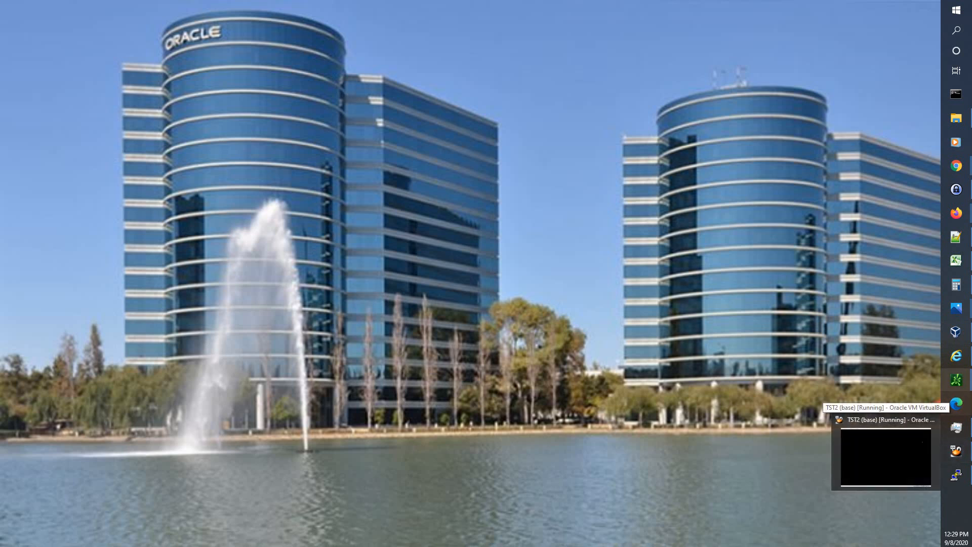
- In VirtualBox Manager, select dbsrc and show its Snapshots view
{"action": "mouse_move", "coordinate": [955, 332]}
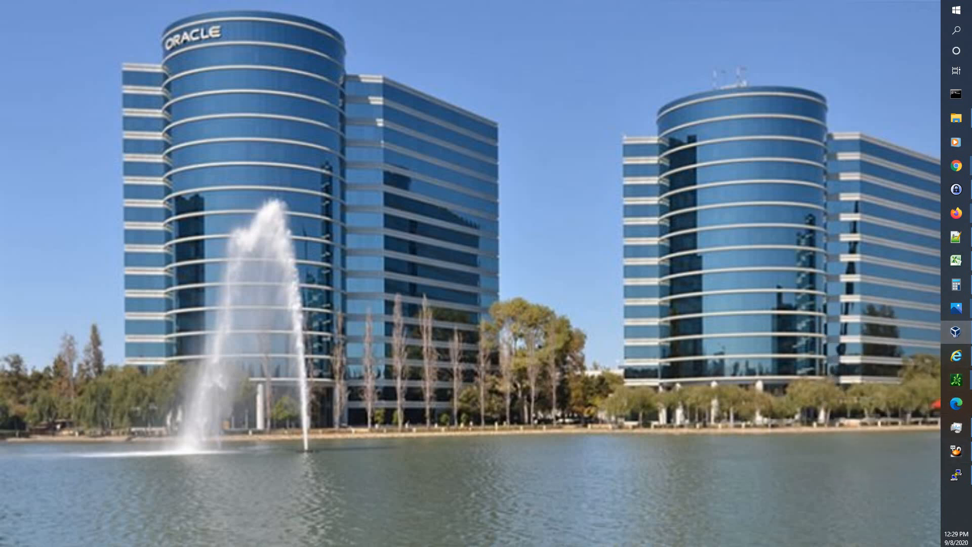
{"action": "left_click", "coordinate": [955, 332]}
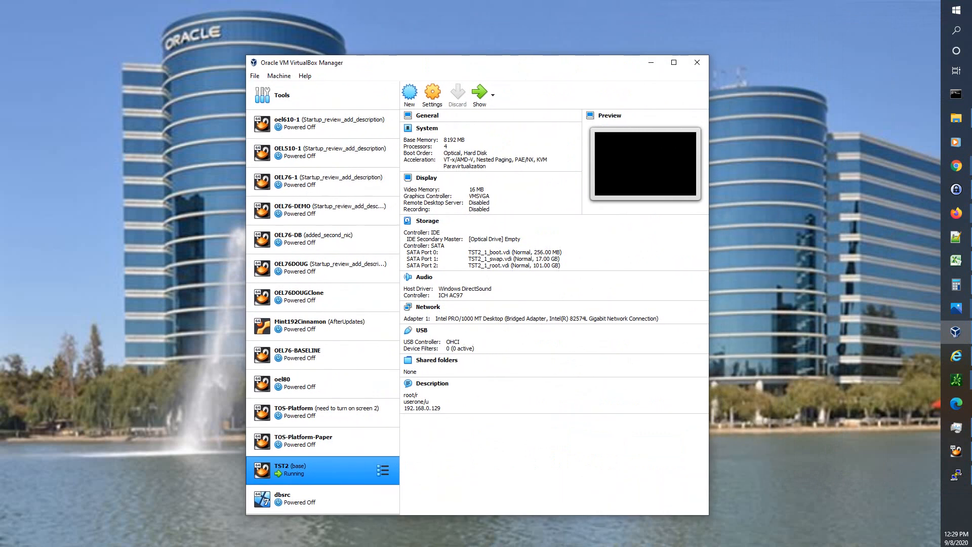
{"action": "left_click", "coordinate": [349, 499]}
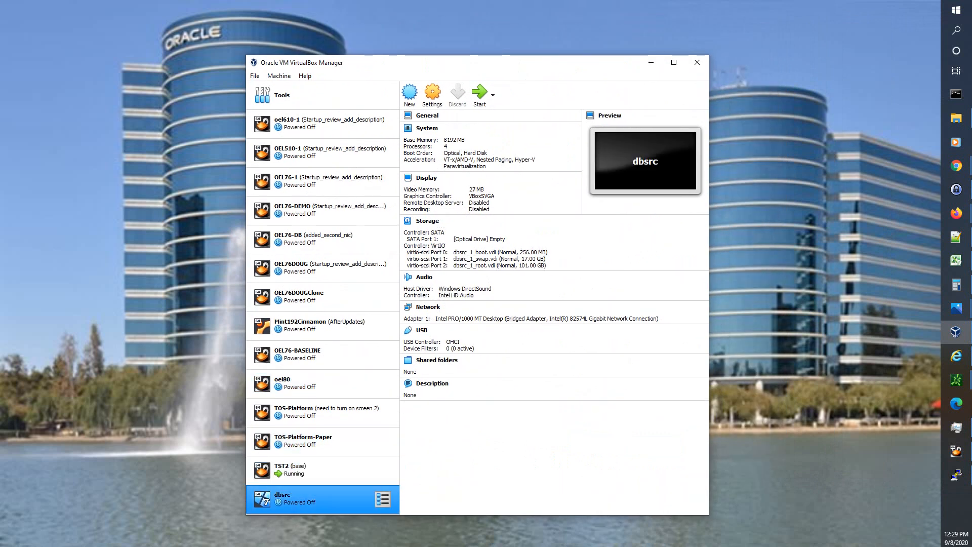
{"action": "left_click", "coordinate": [383, 499]}
{"action": "left_click", "coordinate": [428, 529]}
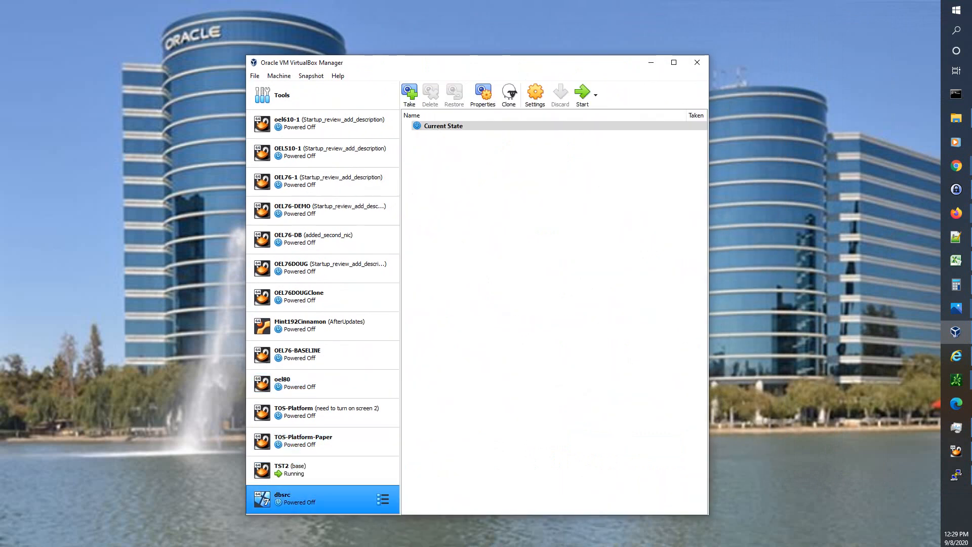
- Take a snapshot named BASE described 'Inital install = Servere with gui and administration tools'
{"action": "left_click", "coordinate": [409, 94]}
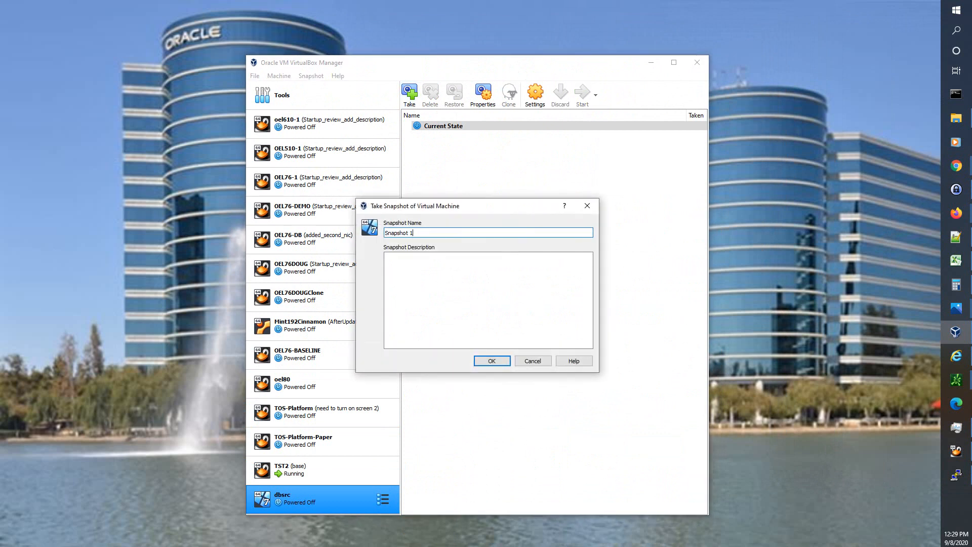
{"action": "key", "text": "shift+Home"}
{"action": "type", "text": "baSE"}
{"action": "key", "text": "BackSpace"}
{"action": "key", "text": "BackSpace"}
{"action": "key", "text": "BackSpace"}
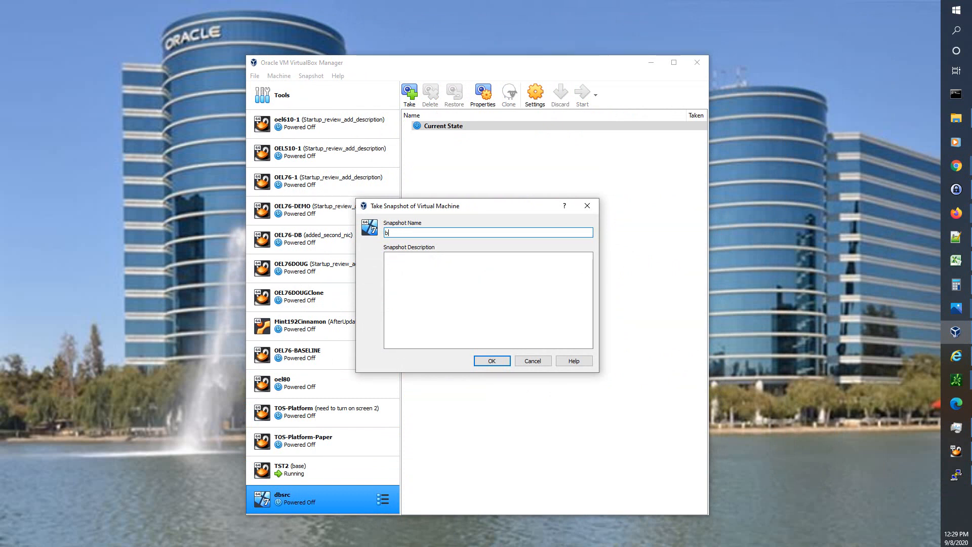
{"action": "key", "text": "BackSpace"}
{"action": "type", "text": "BASE"}
{"action": "key", "text": "Tab"}
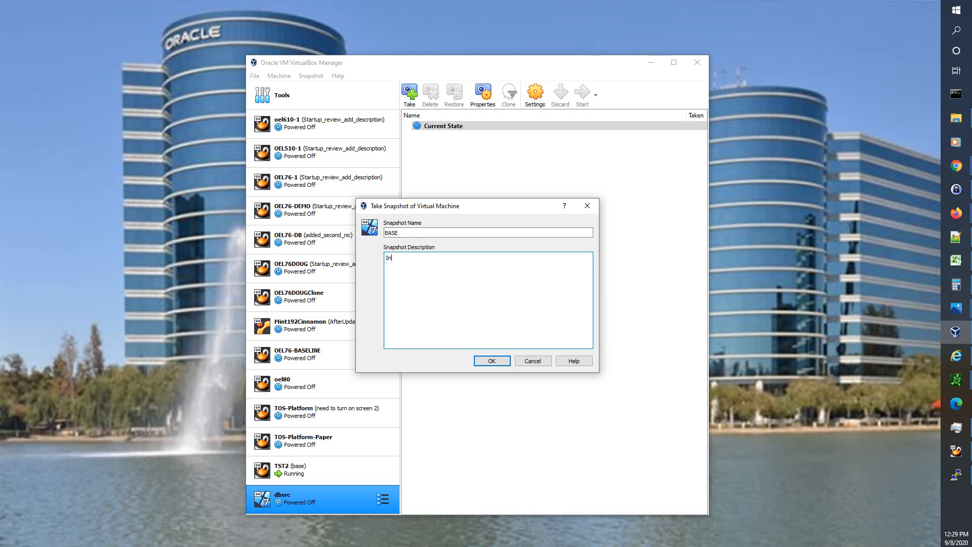
{"action": "type", "text": "Inital install = Servere with gui and administration tools"}
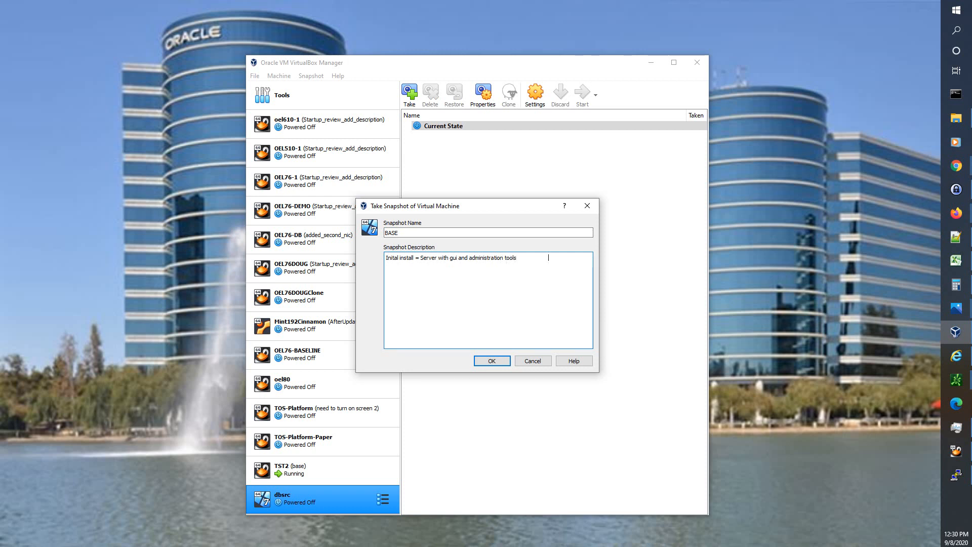
{"action": "left_click", "coordinate": [492, 361]}
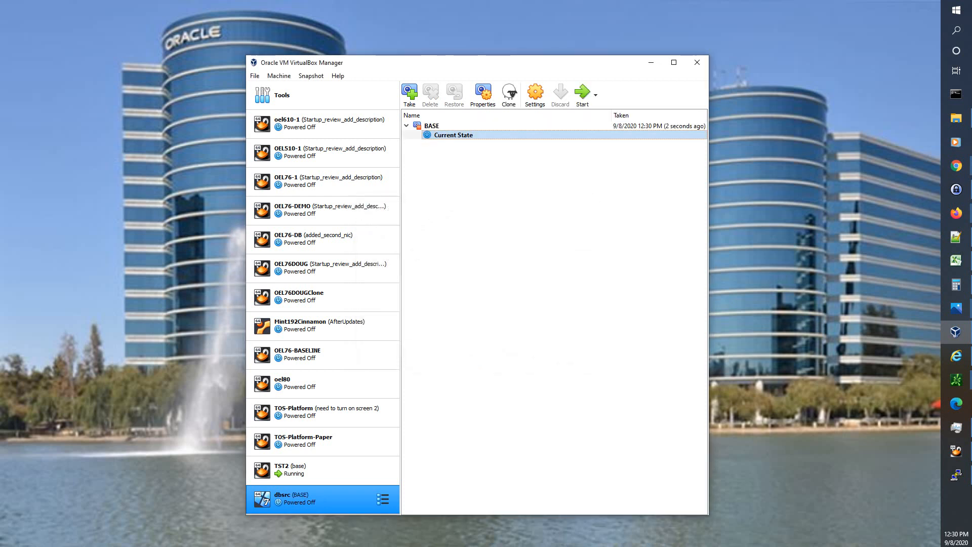
- Nudge the VirtualBox Manager window up and left, then minimise it
{"action": "left_click_drag", "start_coordinate": [476, 62], "coordinate": [458, 46]}
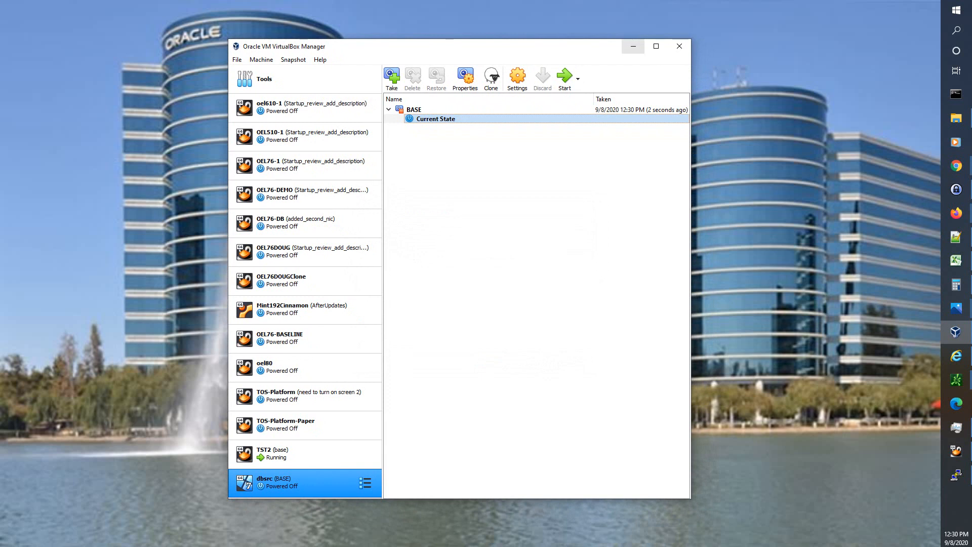
{"action": "left_click", "coordinate": [633, 46]}
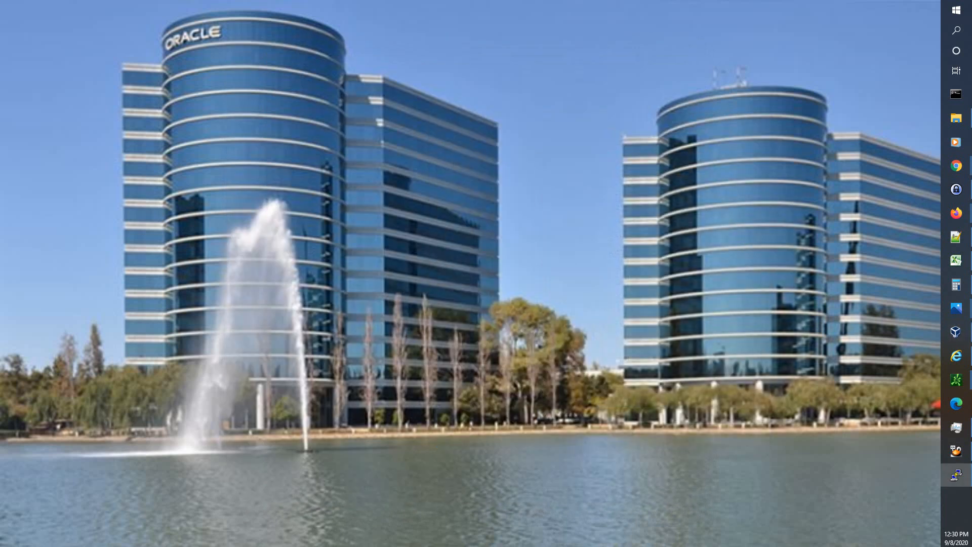